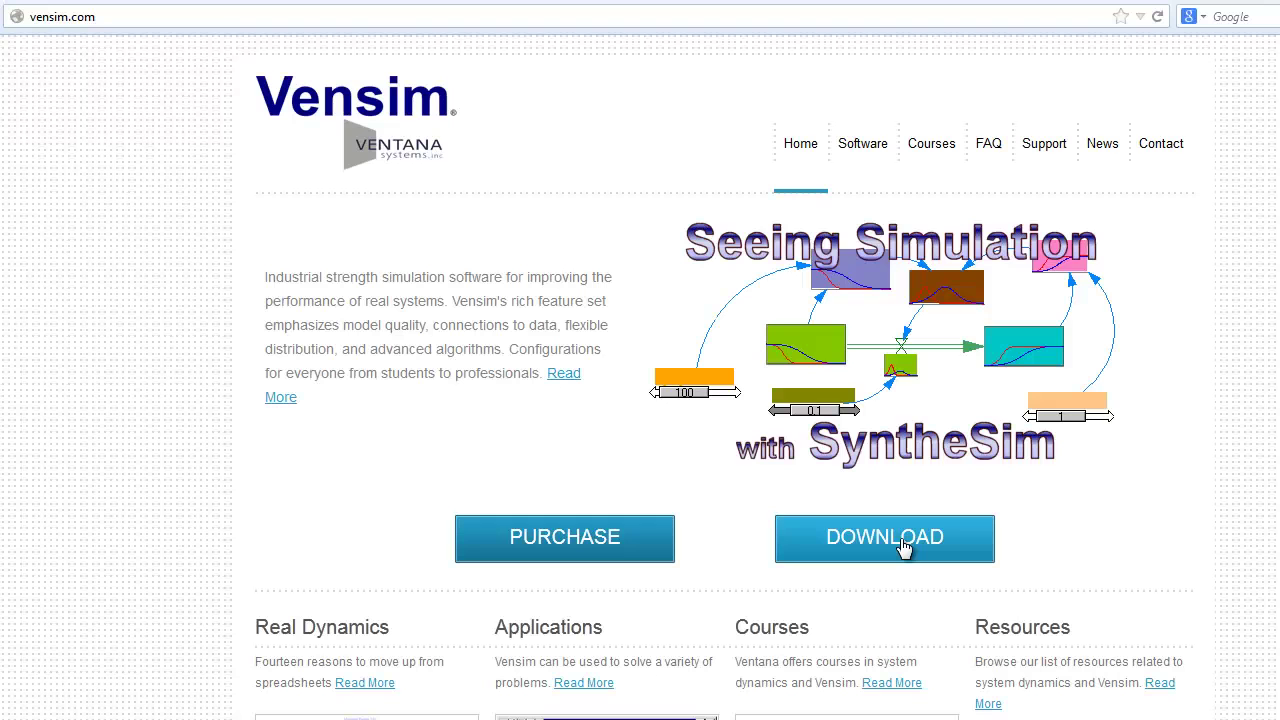
- Go to the Vensim software downloads and open the Free Downloads page, scrolling to the product form
{"action": "left_click", "coordinate": [903, 547]}
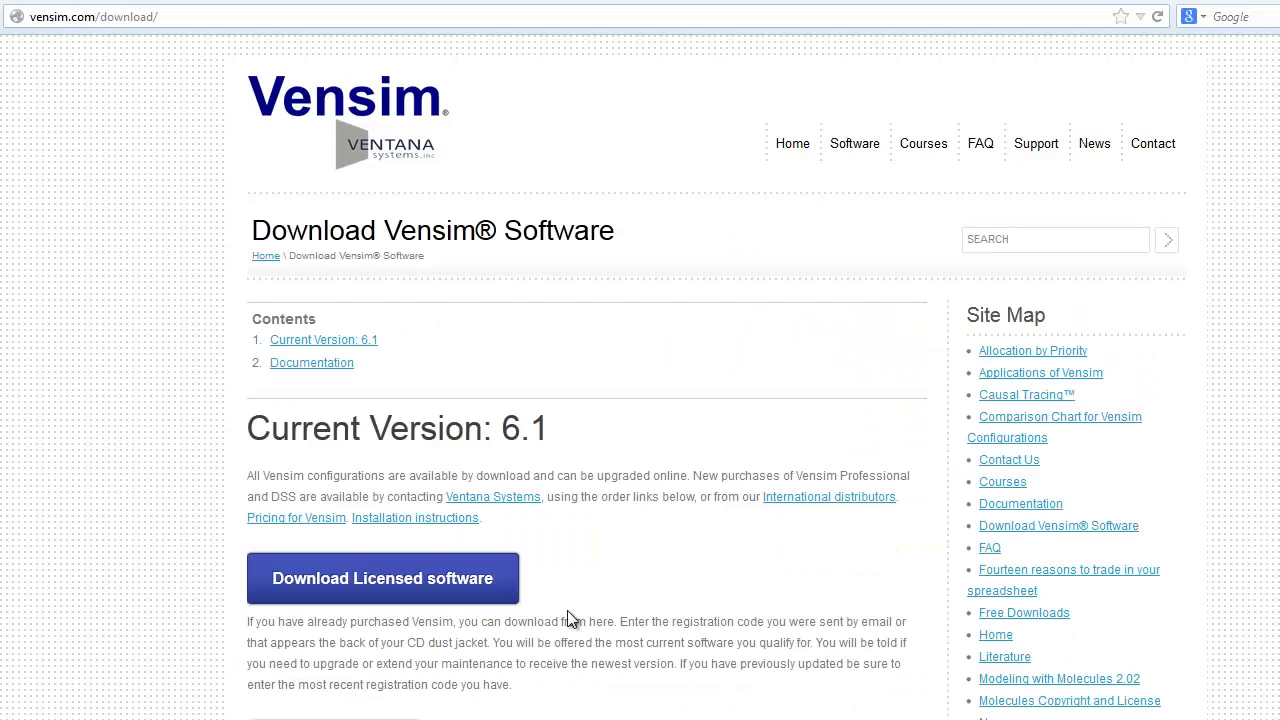
{"action": "scroll", "coordinate": [560, 612], "scroll_direction": "down", "scroll_amount": 4}
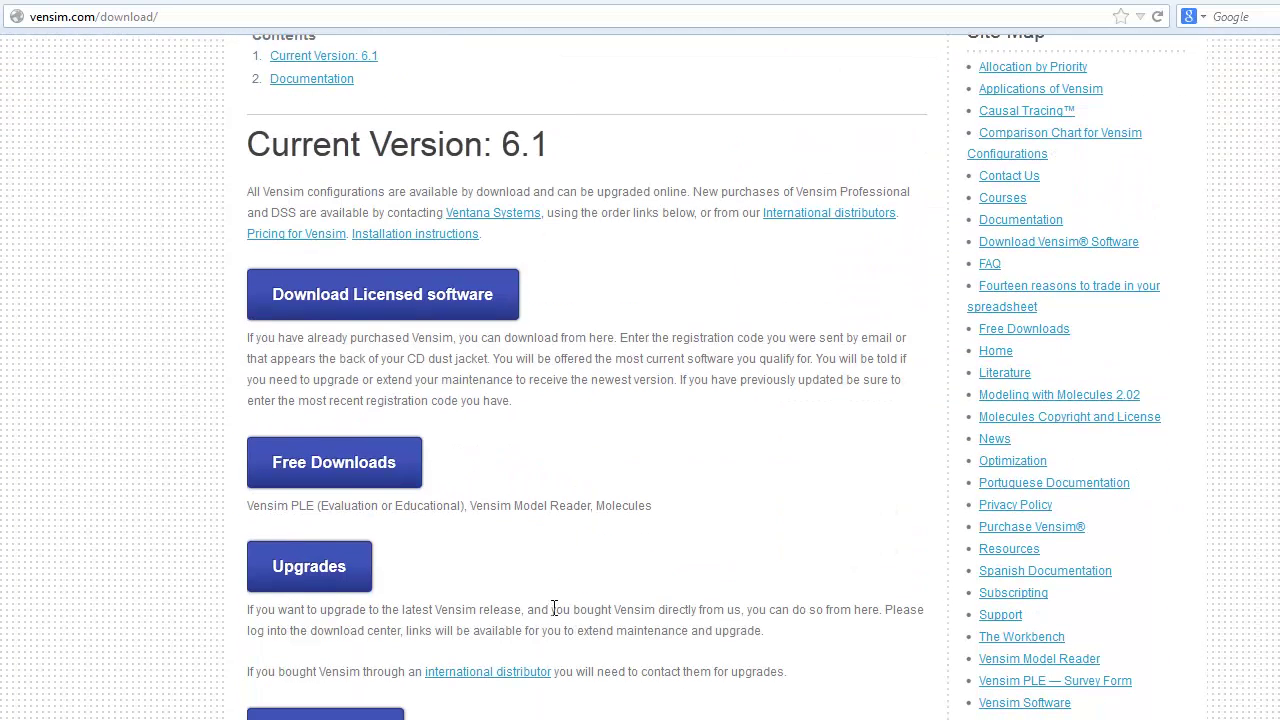
{"action": "left_click", "coordinate": [329, 467]}
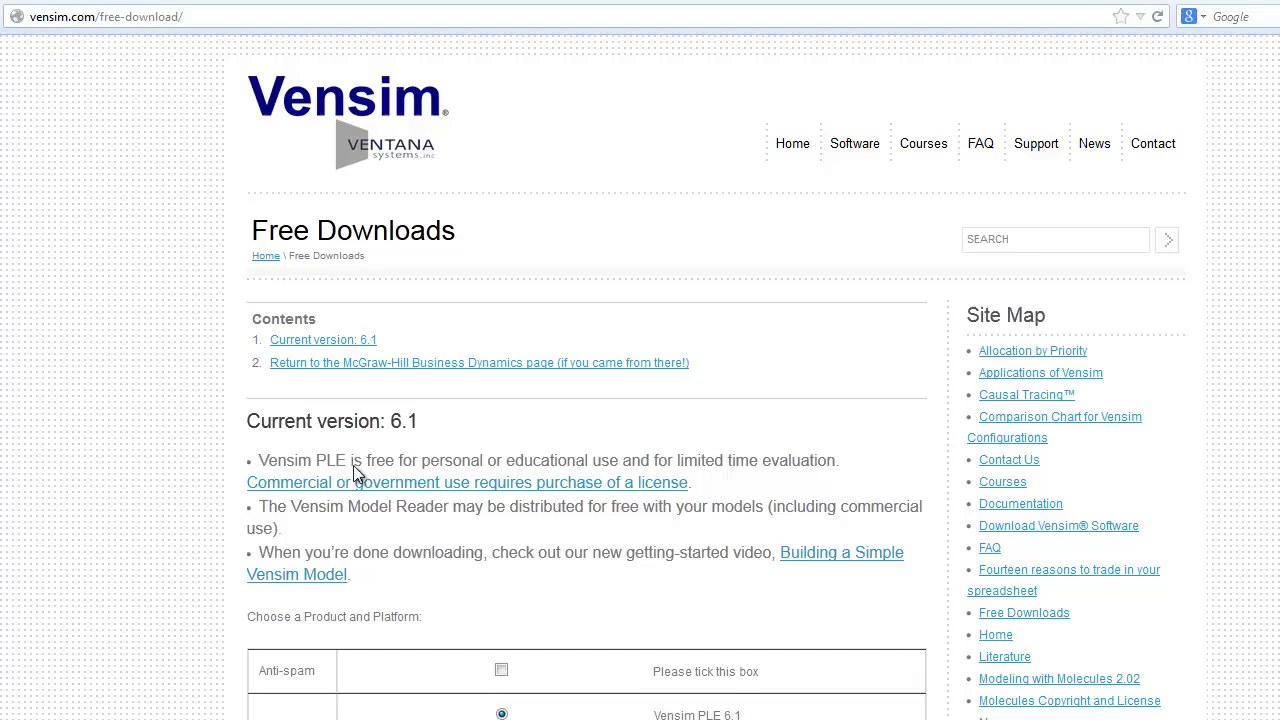
{"action": "scroll", "coordinate": [757, 491], "scroll_direction": "down", "scroll_amount": 4}
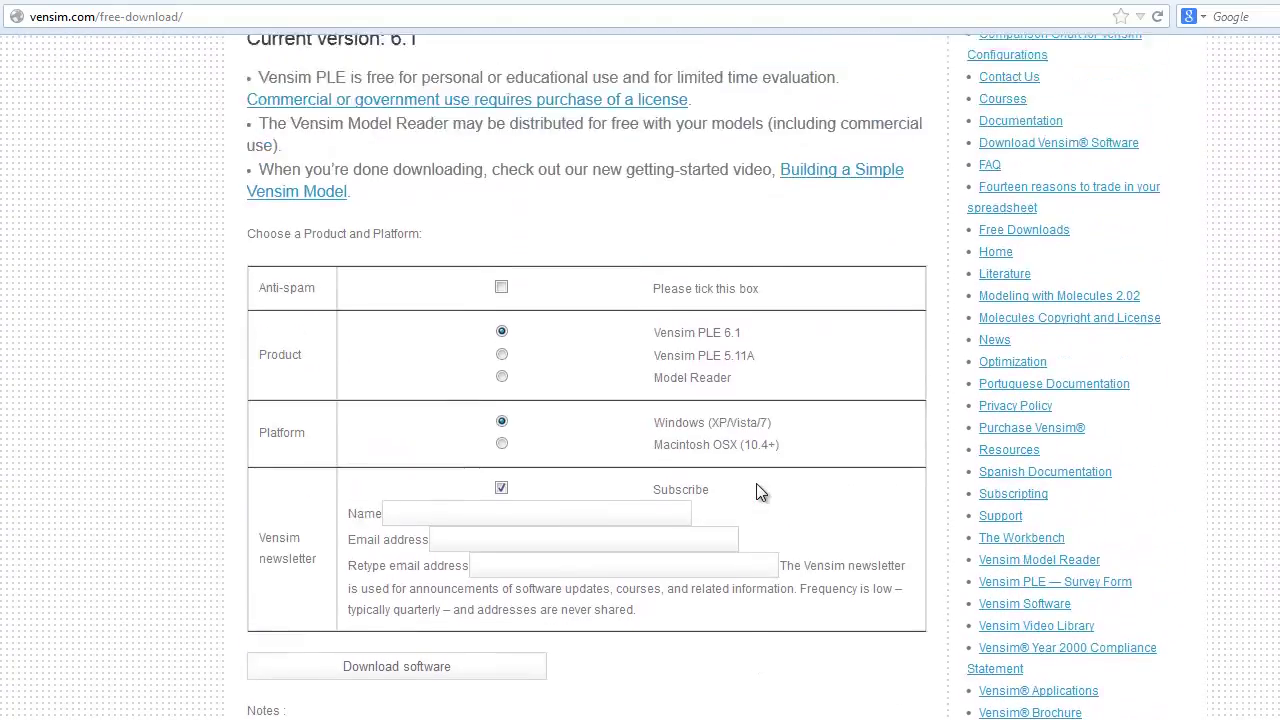
{"action": "scroll", "coordinate": [757, 491], "scroll_direction": "up", "scroll_amount": 2}
{"action": "scroll", "coordinate": [757, 486], "scroll_direction": "up", "scroll_amount": 1}
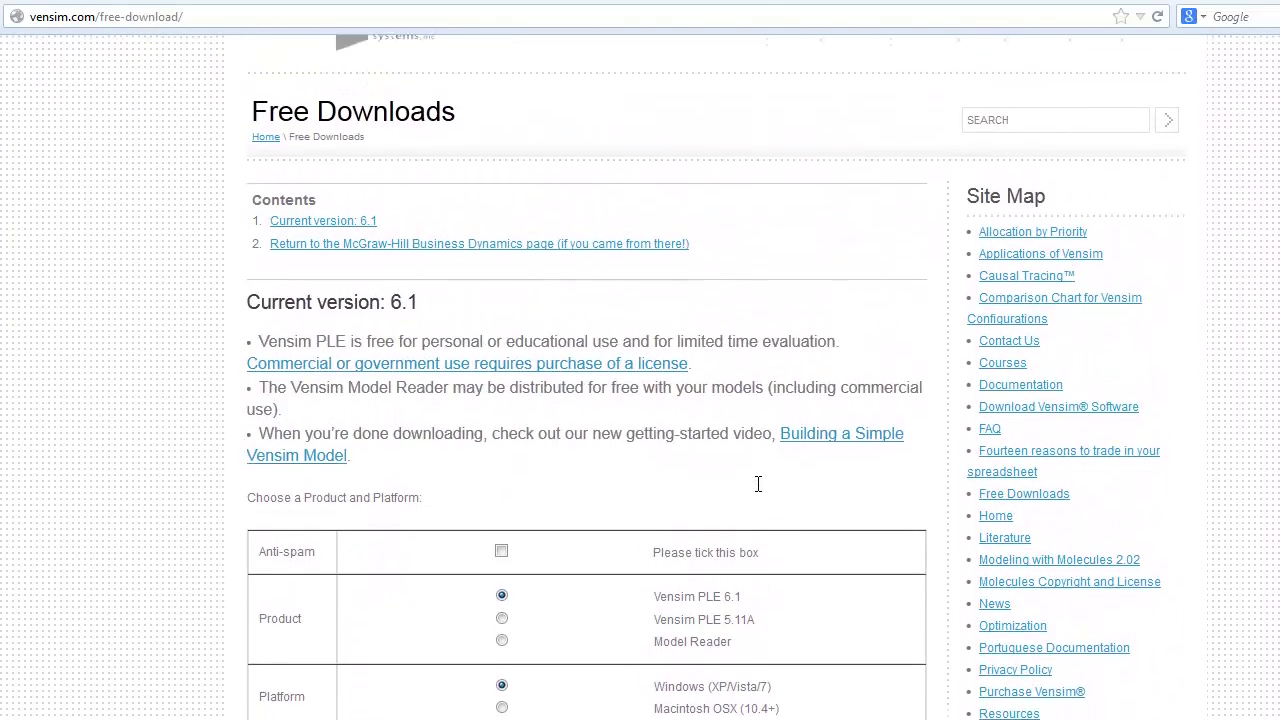
{"action": "scroll", "coordinate": [503, 255], "scroll_direction": "down", "scroll_amount": 3}
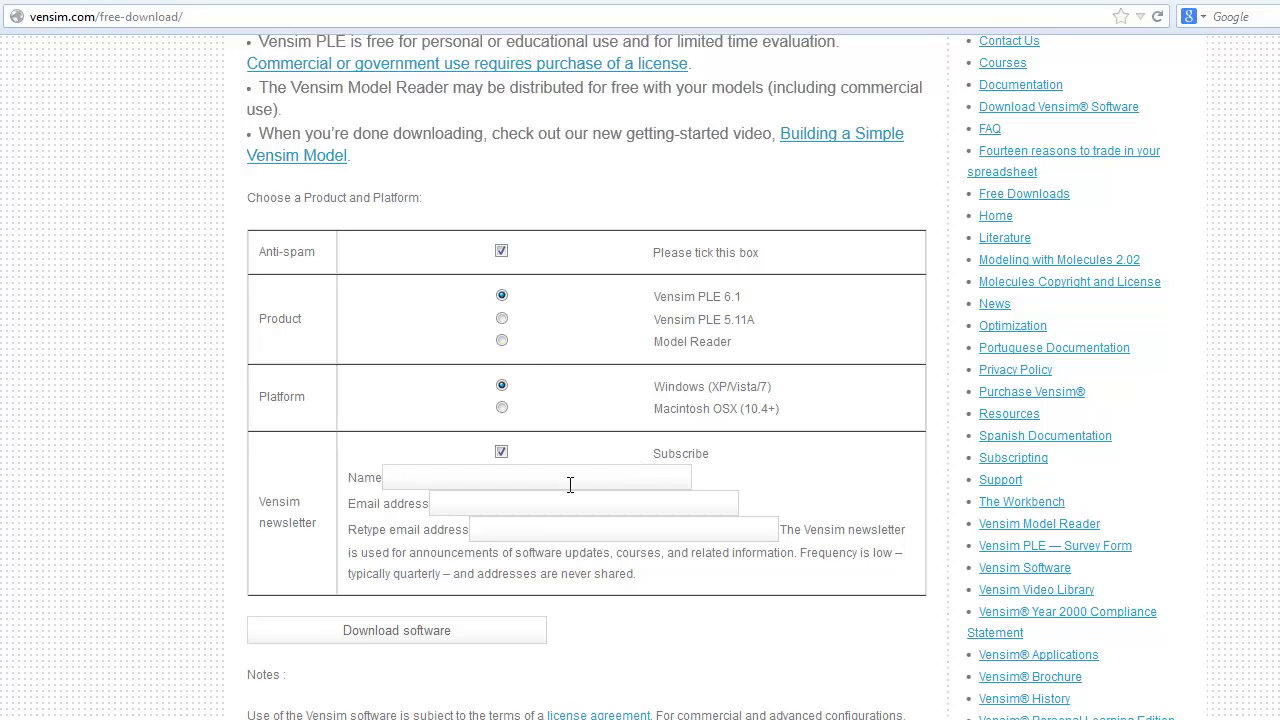
- Untick the Vensim newsletter subscription checkbox
{"action": "left_click", "coordinate": [503, 452]}
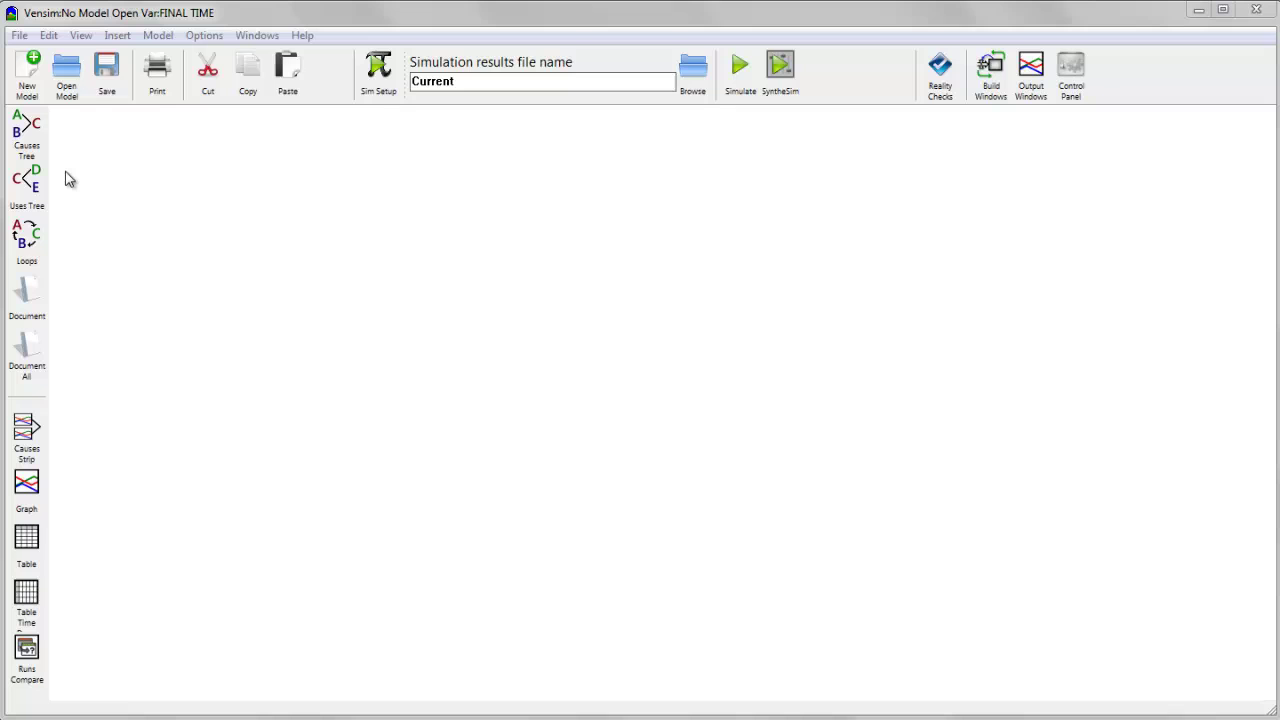
- Open the WORLD+.mdl model via File > Open Model
{"action": "left_click", "coordinate": [19, 35]}
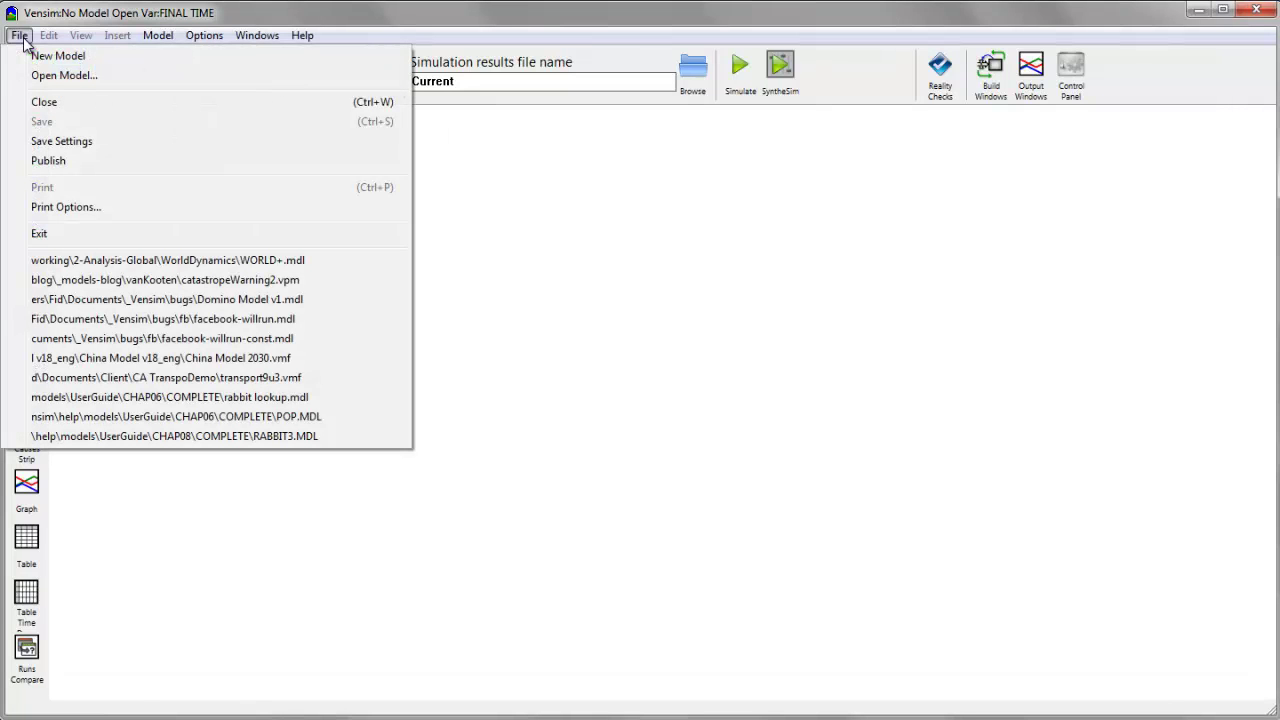
{"action": "left_click", "coordinate": [56, 78]}
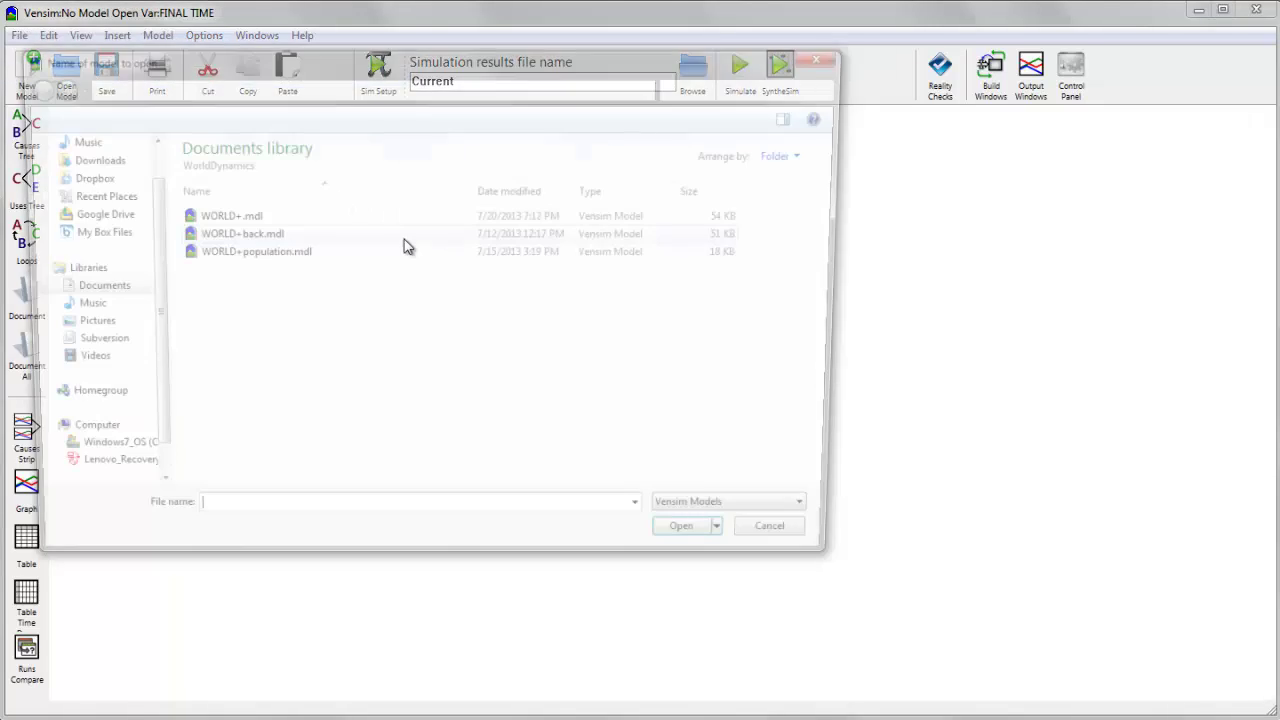
{"action": "double_click", "coordinate": [215, 217]}
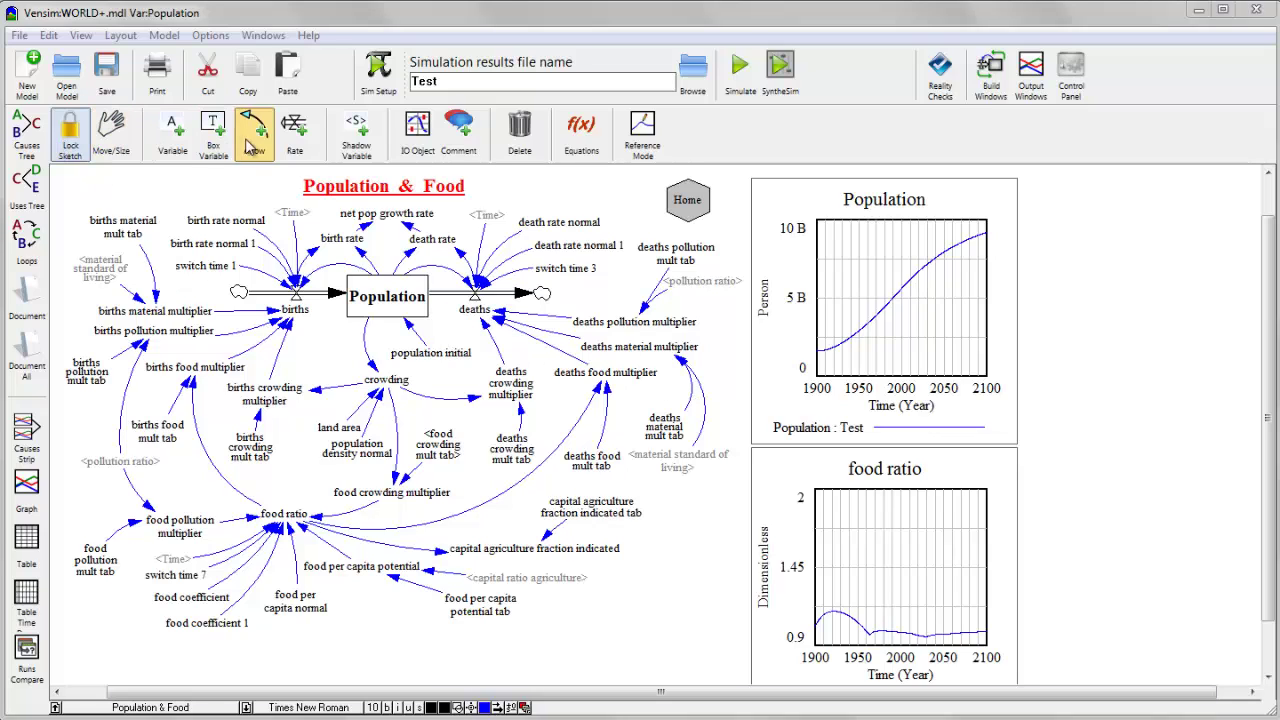
{"action": "left_click", "coordinate": [392, 302]}
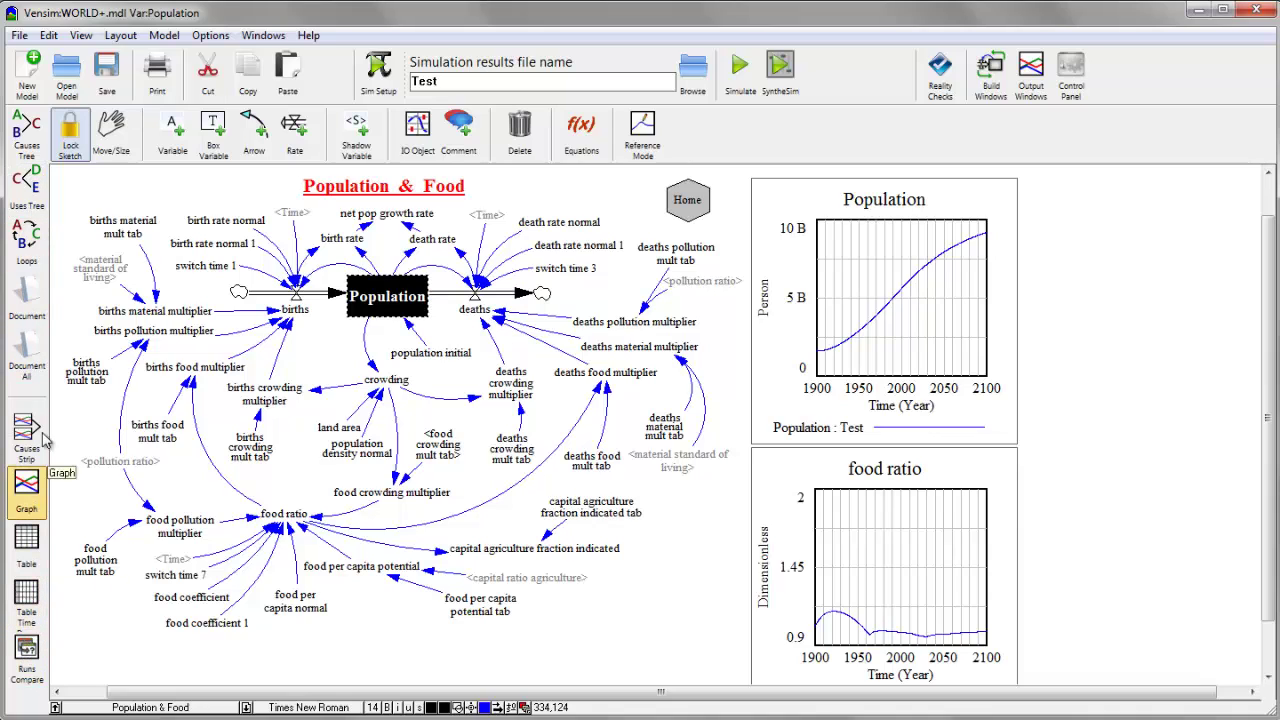
{"action": "mouse_move", "coordinate": [170, 343]}
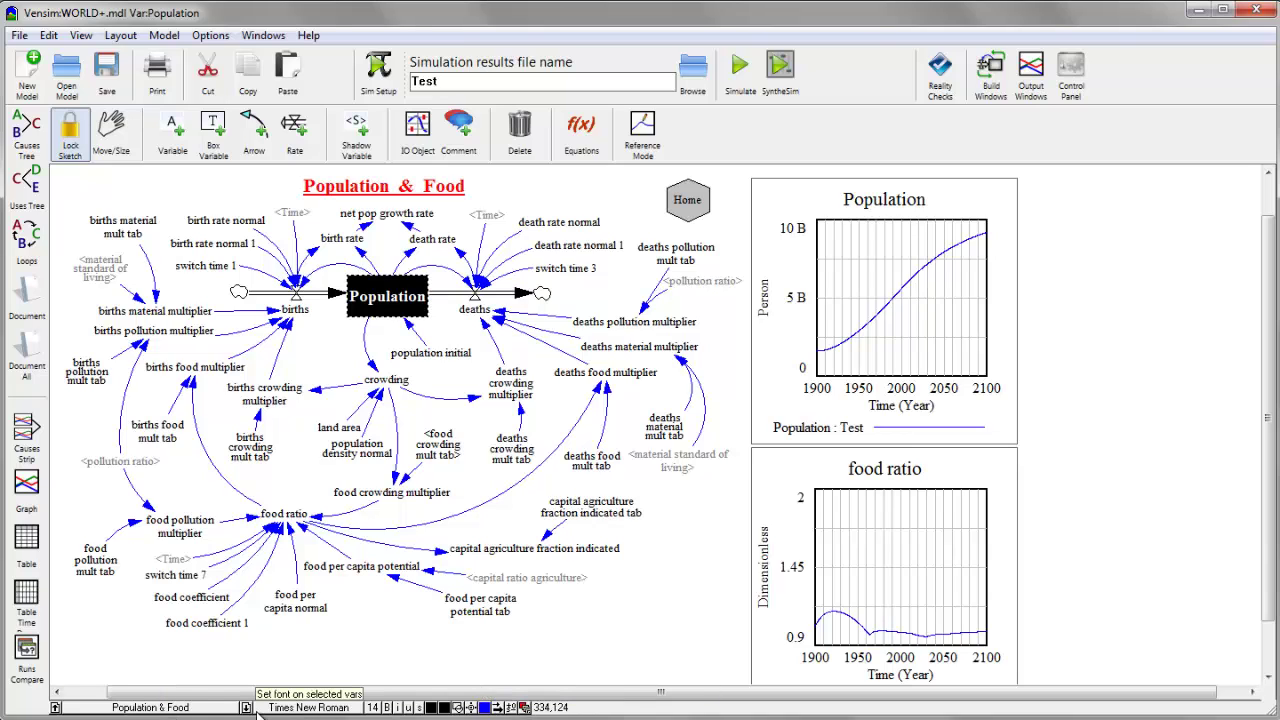
{"action": "left_click", "coordinate": [213, 710]}
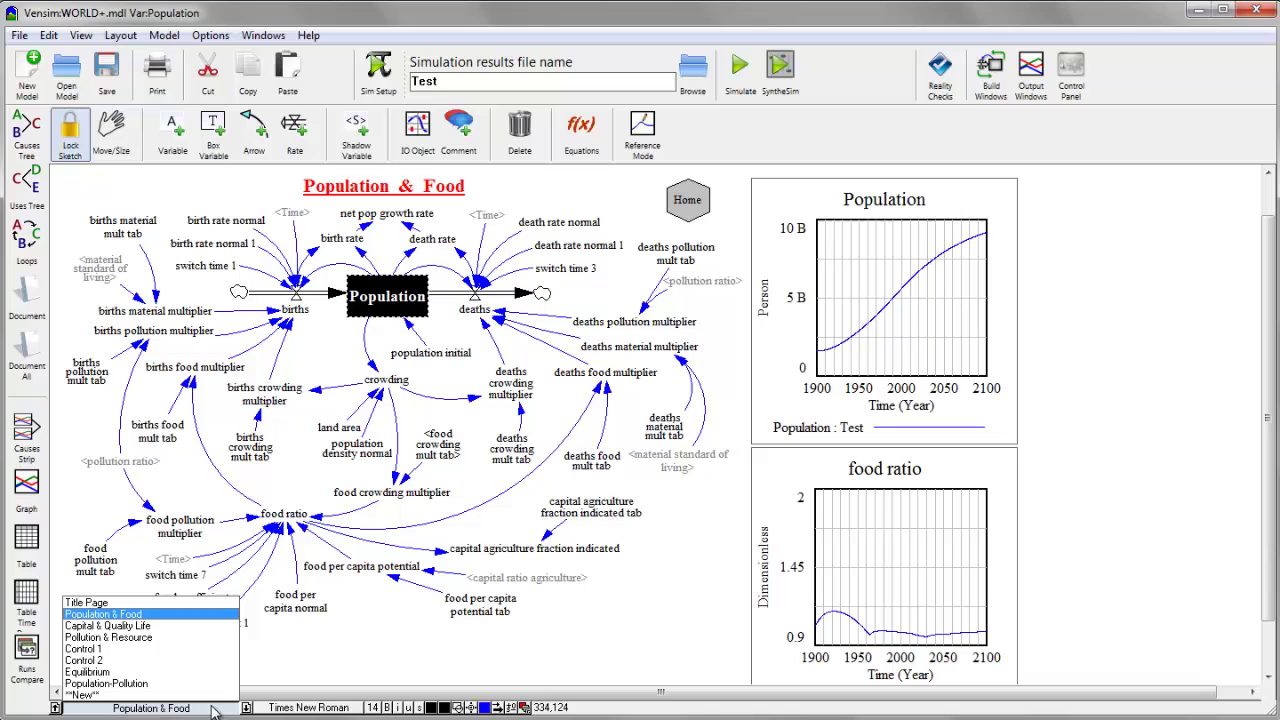
{"action": "left_click", "coordinate": [138, 627]}
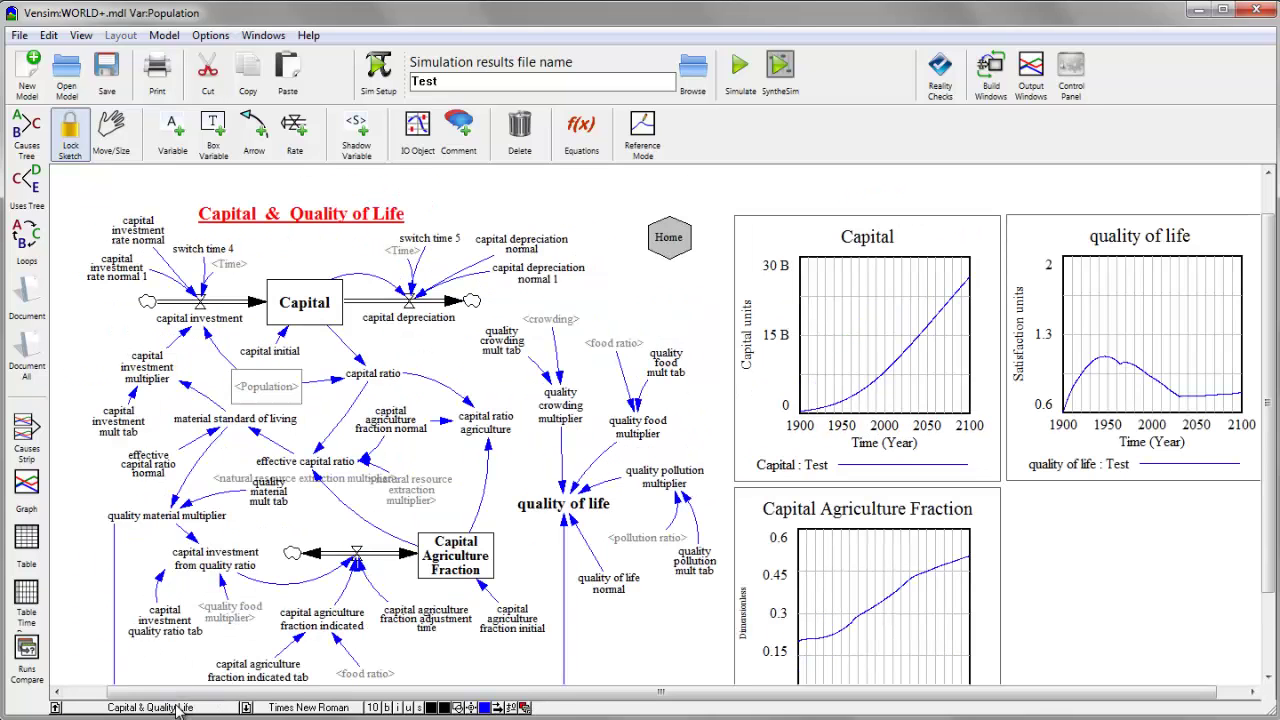
{"action": "left_click", "coordinate": [177, 708]}
{"action": "left_click", "coordinate": [98, 620]}
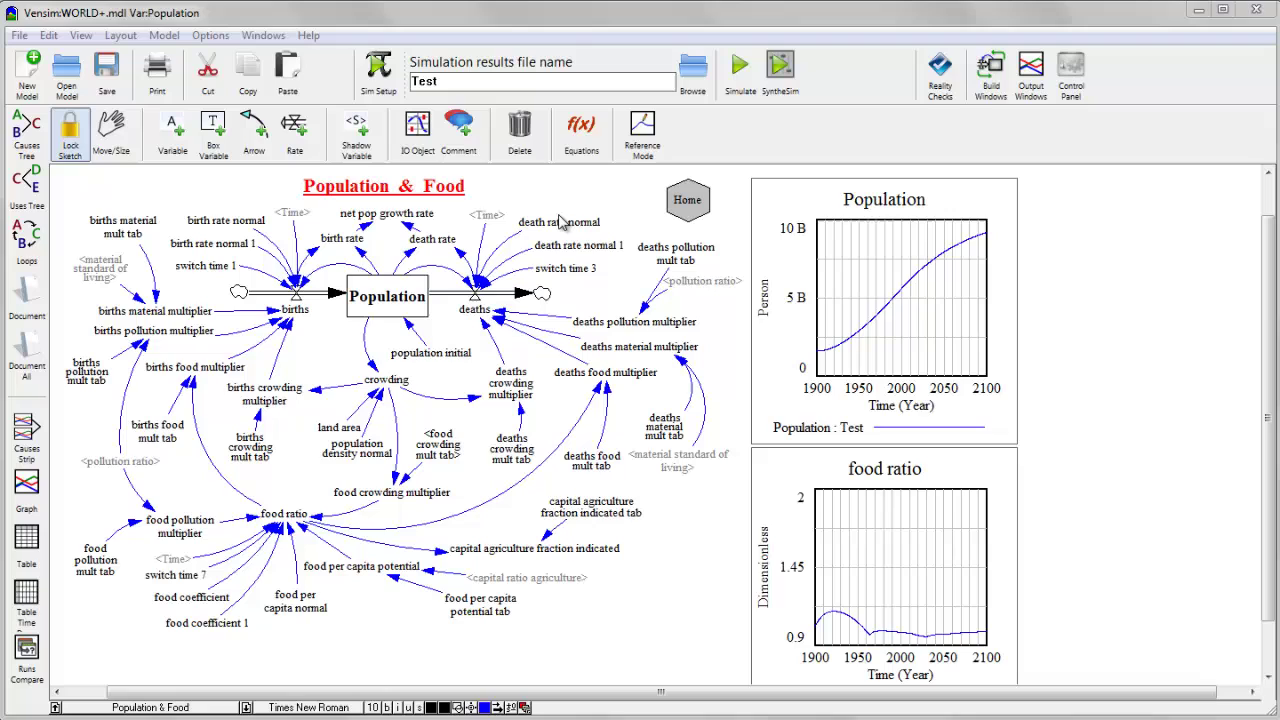
- Rename the run from Test to Base, simulate, and confirm overwriting the existing Base dataset
{"action": "left_click", "coordinate": [430, 84]}
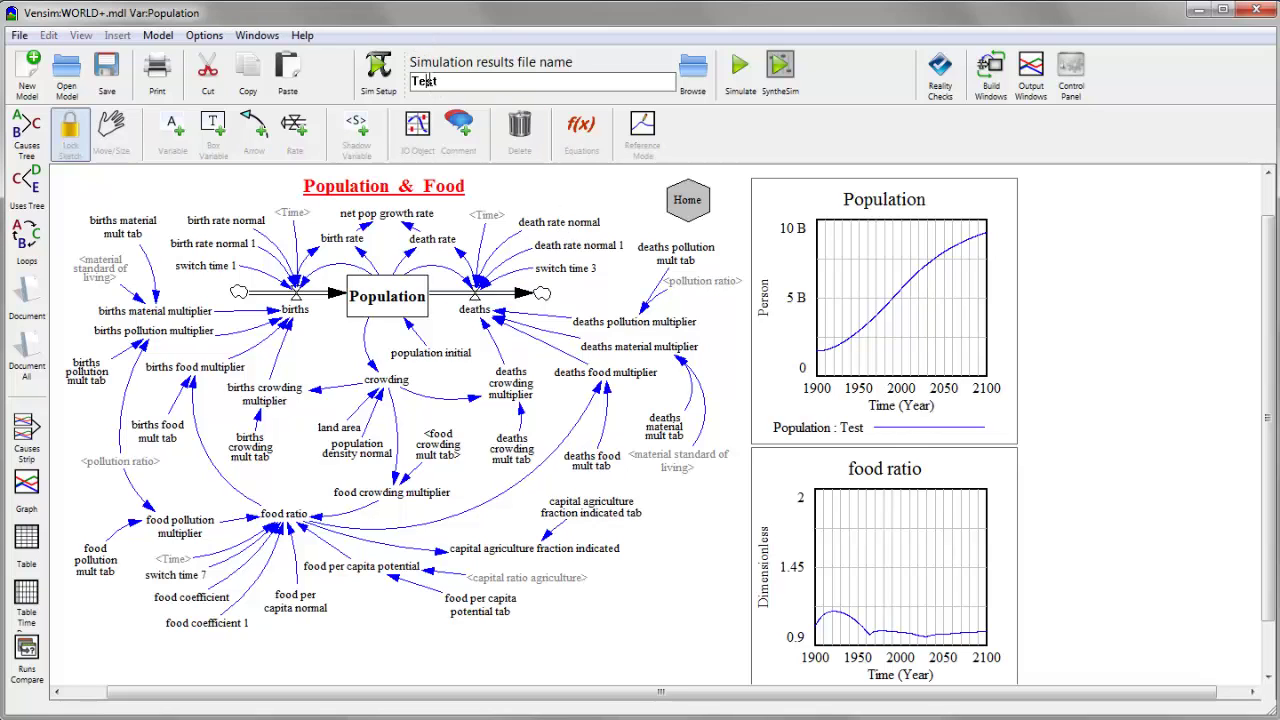
{"action": "left_click_drag", "start_coordinate": [413, 81], "coordinate": [453, 82]}
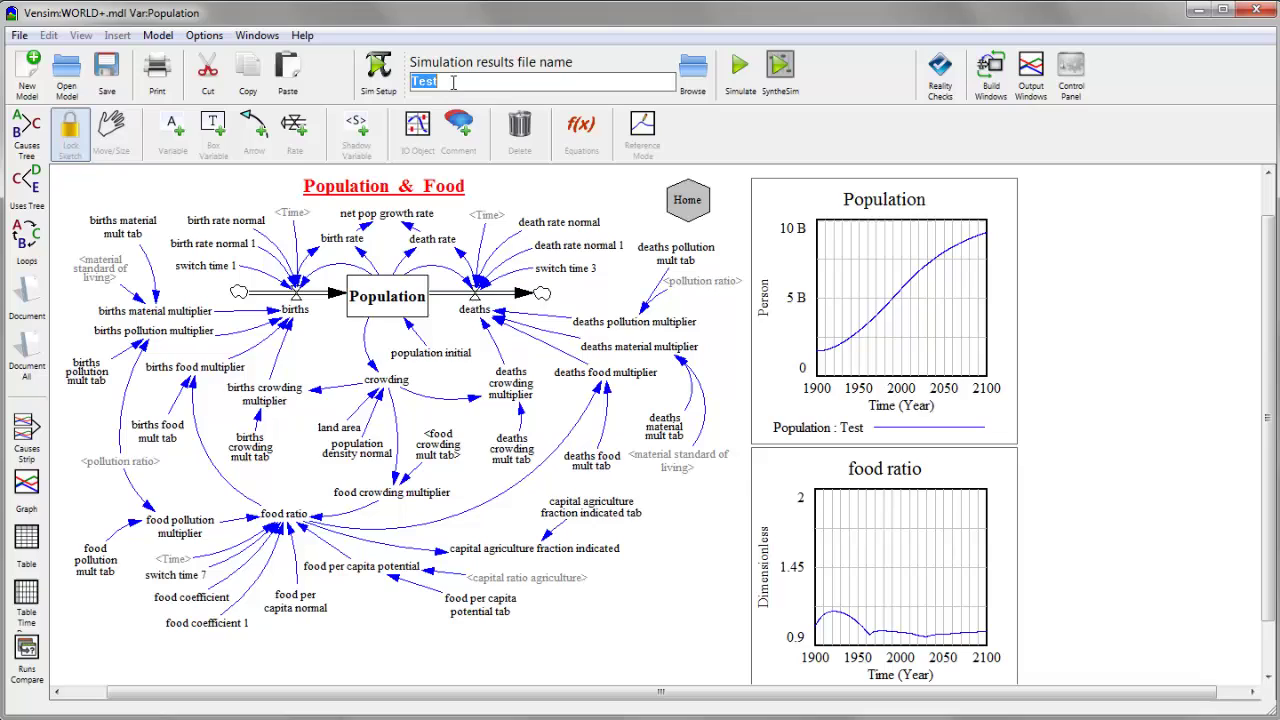
{"action": "type", "text": "Base"}
{"action": "left_click", "coordinate": [738, 66]}
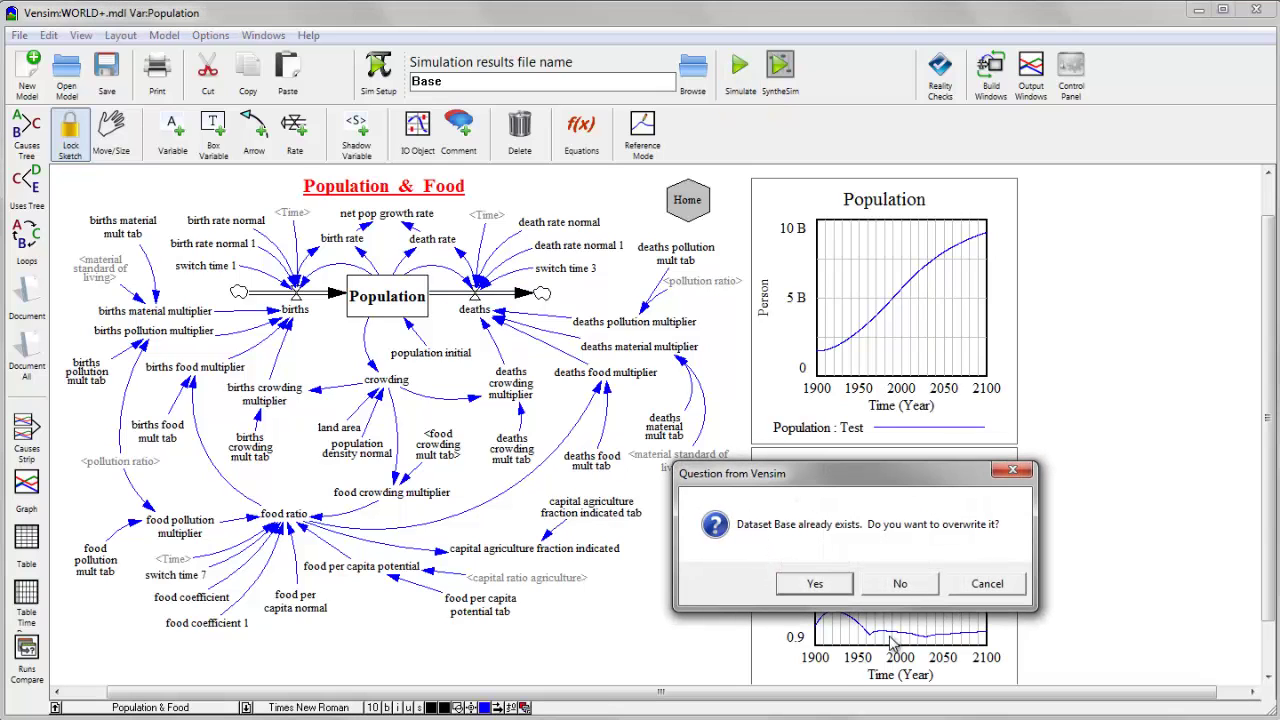
{"action": "left_click", "coordinate": [814, 583]}
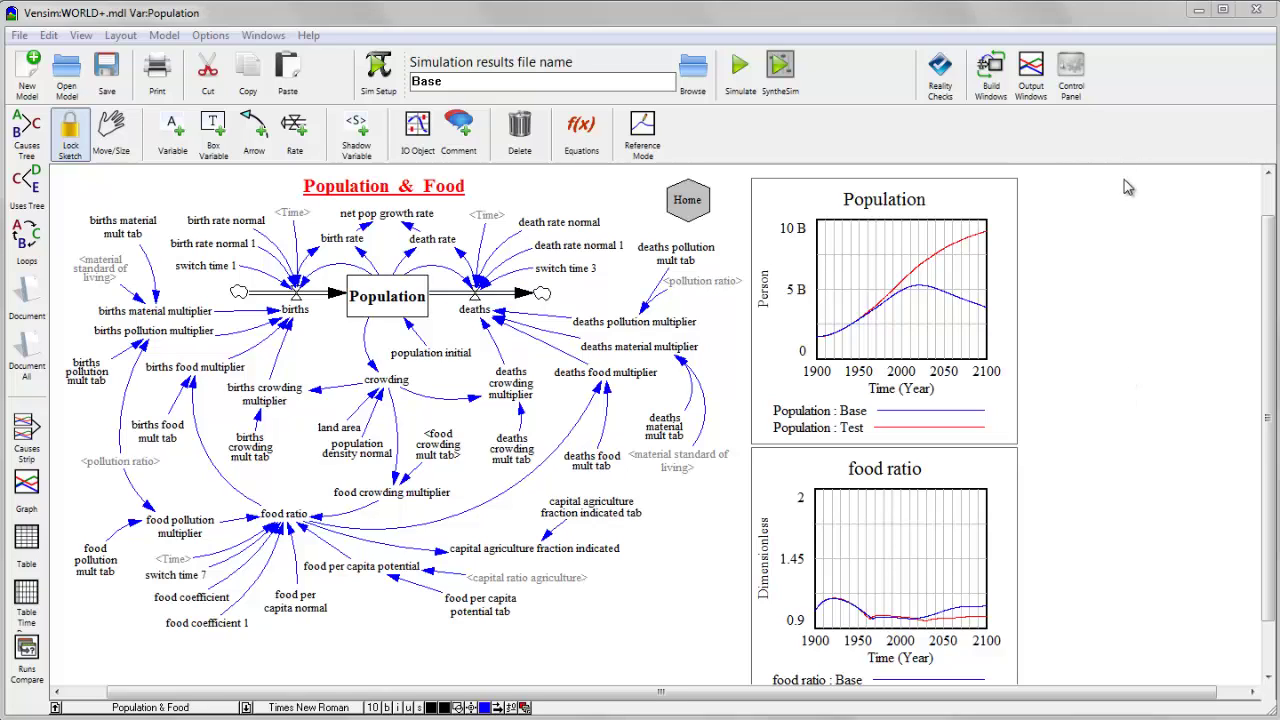
- Show the Control Panel's Datasets list, enlarged and positioned over the diagram
{"action": "left_click", "coordinate": [1070, 68]}
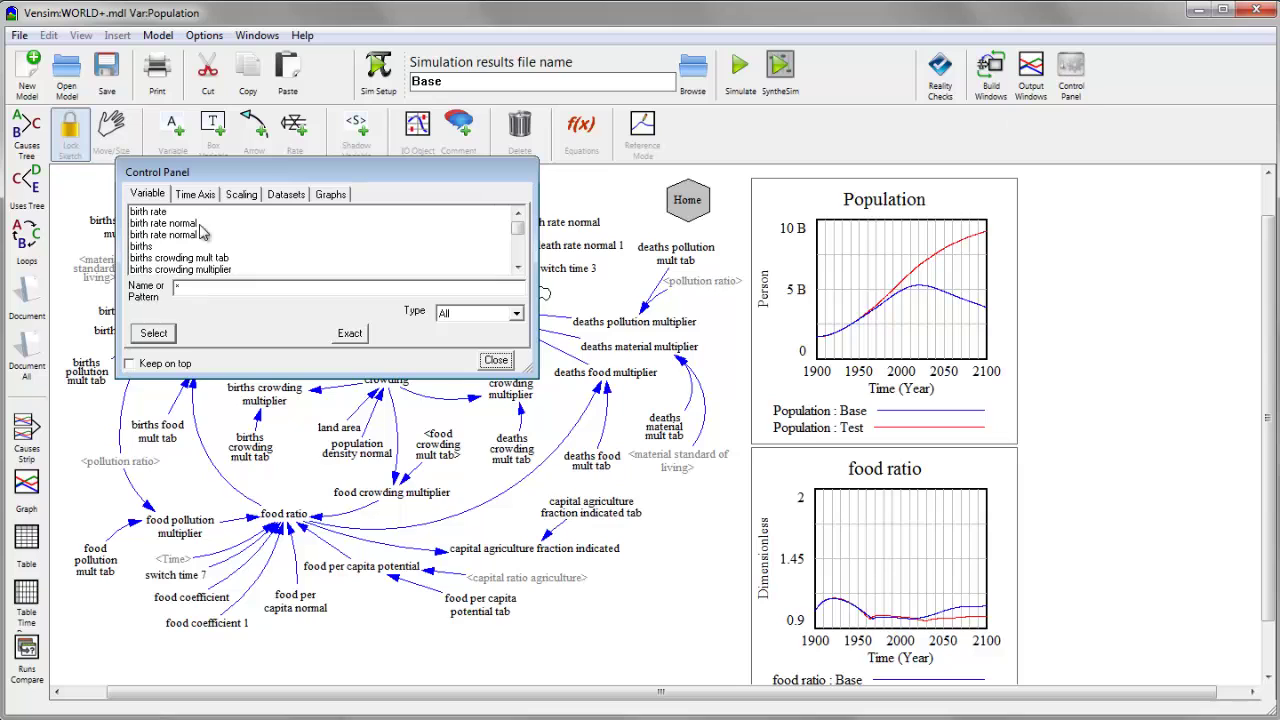
{"action": "left_click_drag", "start_coordinate": [265, 178], "coordinate": [518, 252]}
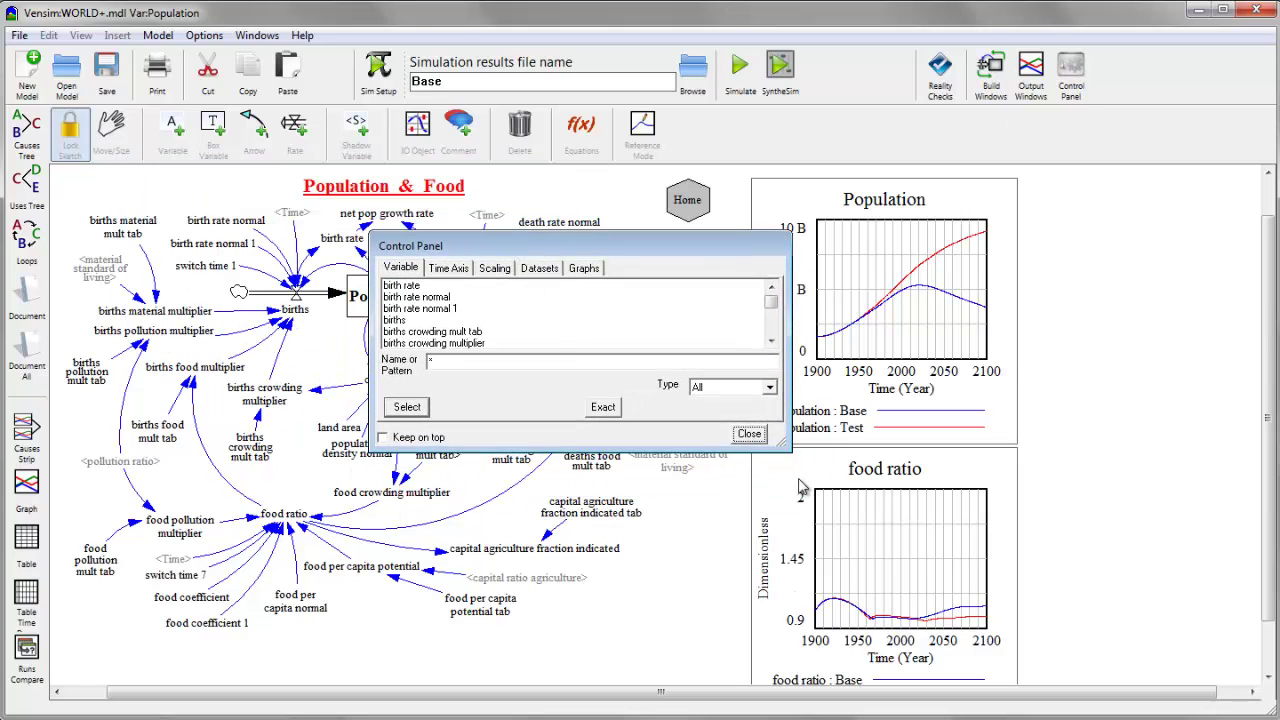
{"action": "left_click_drag", "start_coordinate": [781, 447], "coordinate": [838, 592]}
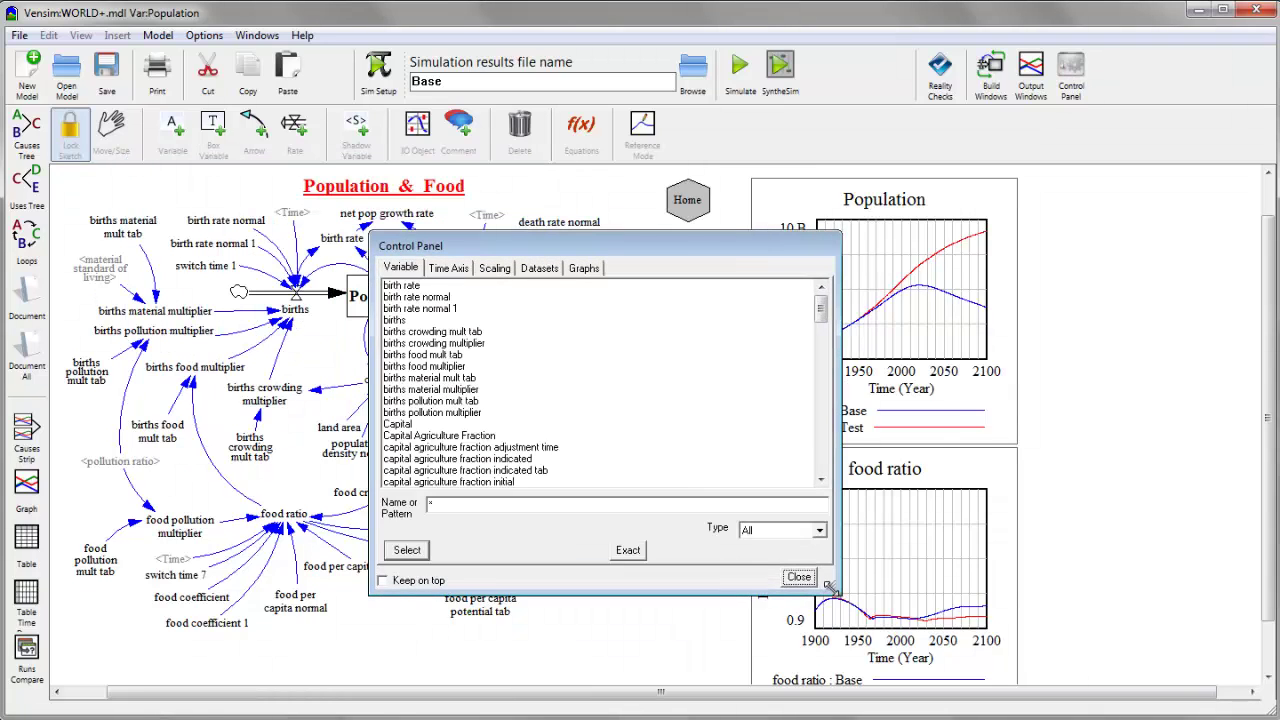
{"action": "left_click", "coordinate": [537, 268]}
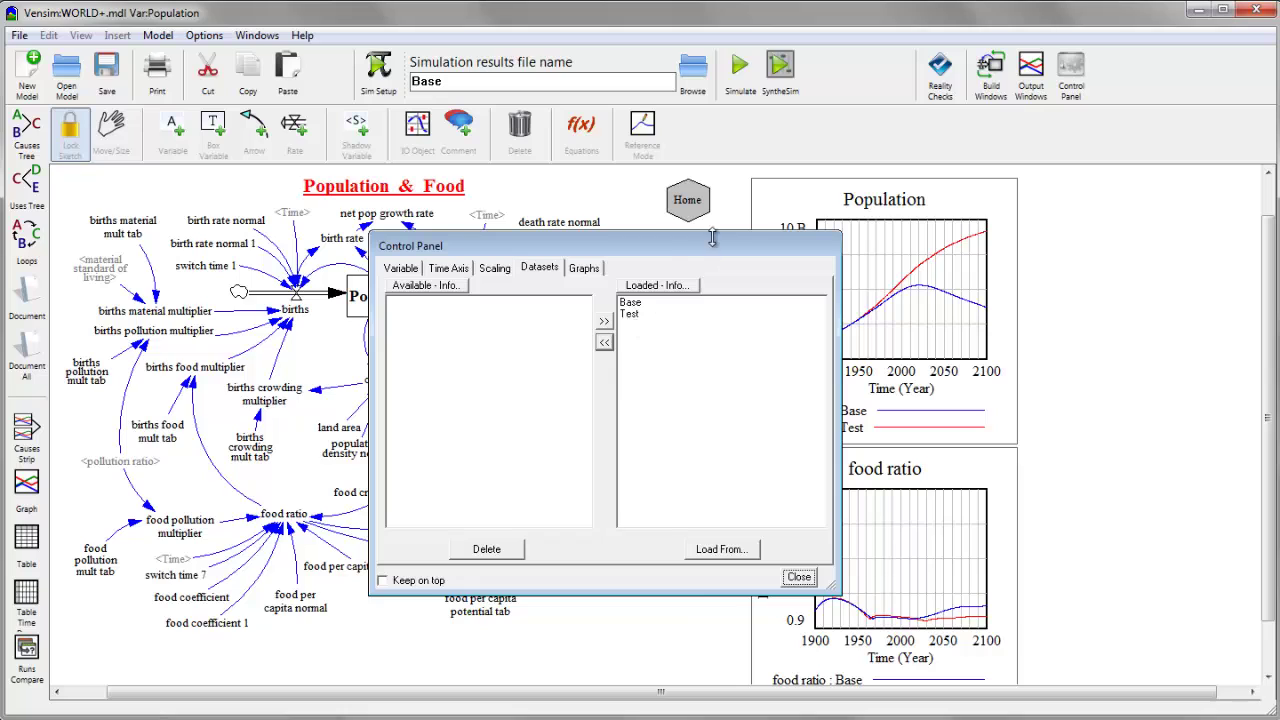
{"action": "left_click_drag", "start_coordinate": [708, 253], "coordinate": [636, 247]}
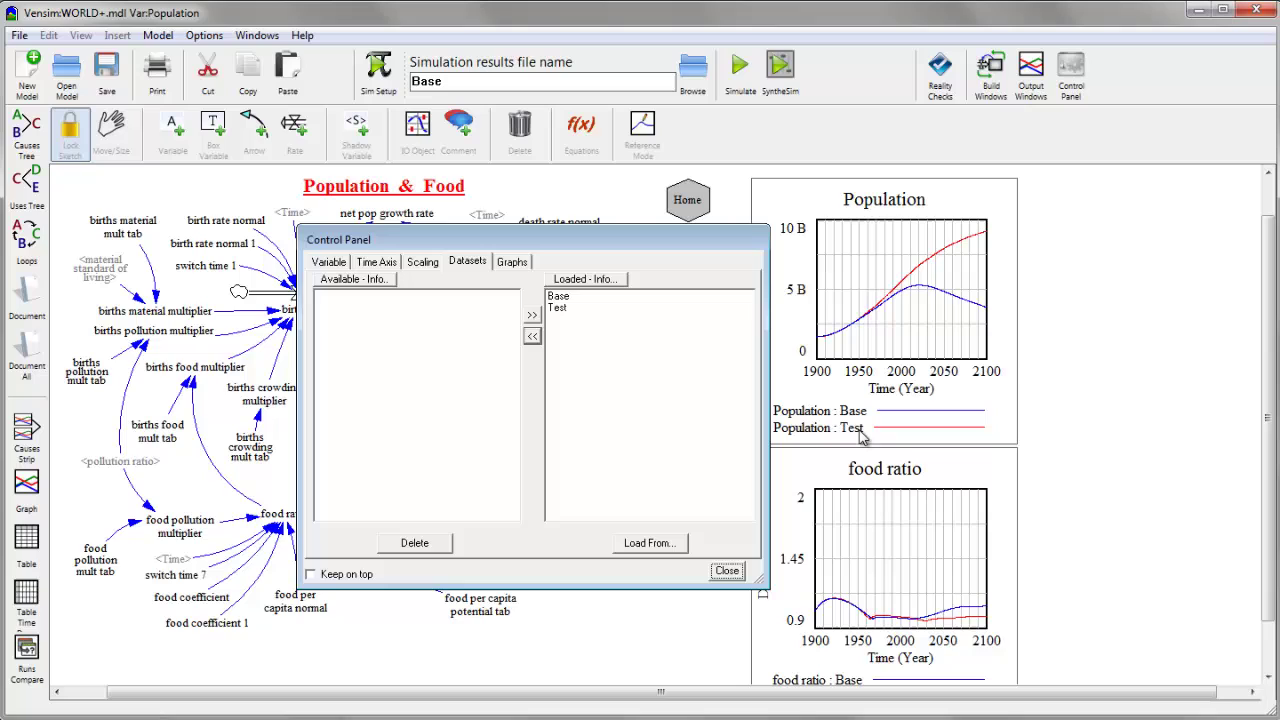
- Reorder the loaded runs with Base first, unload and reload Base, then close the panel
{"action": "double_click", "coordinate": [564, 310]}
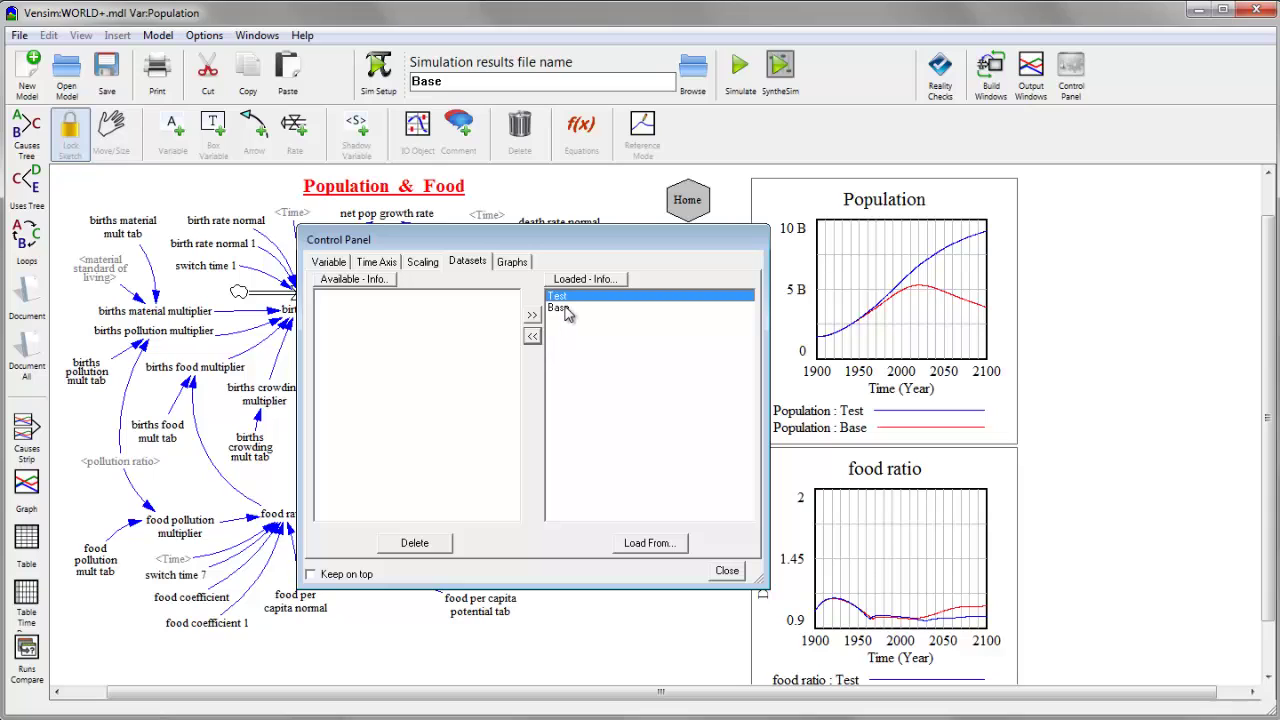
{"action": "double_click", "coordinate": [564, 310]}
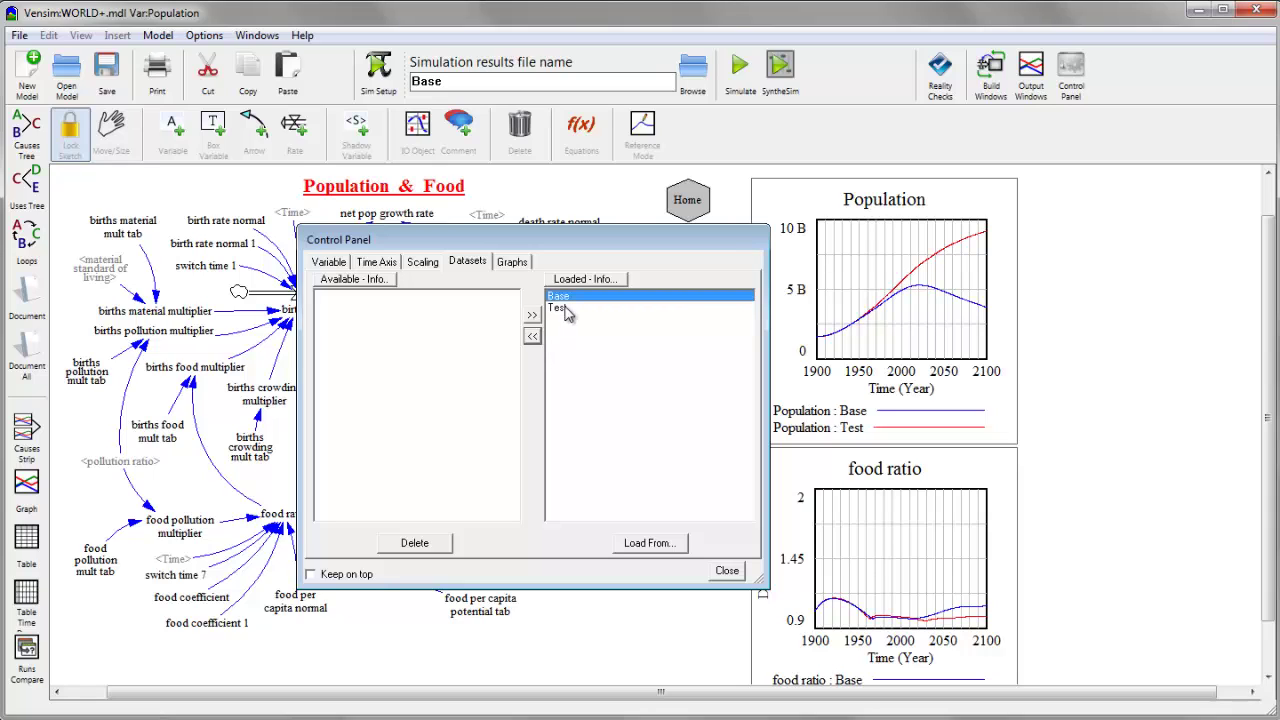
{"action": "left_click", "coordinate": [532, 337]}
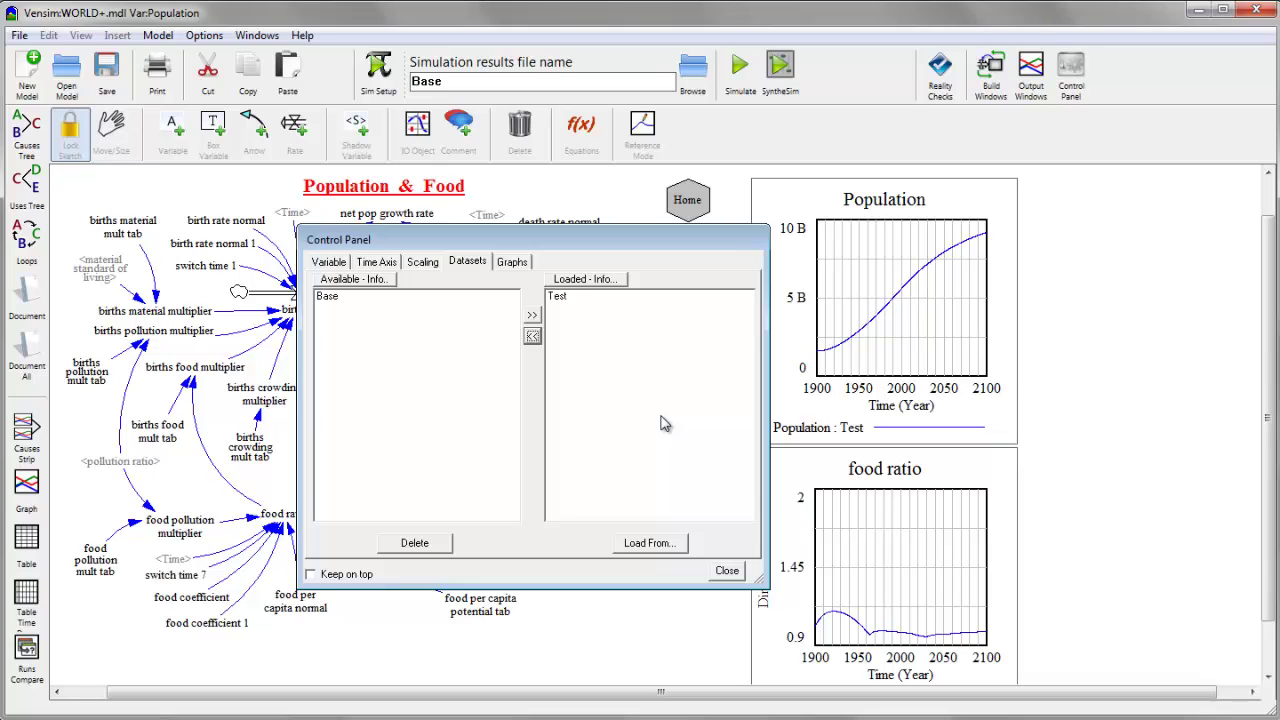
{"action": "double_click", "coordinate": [336, 303]}
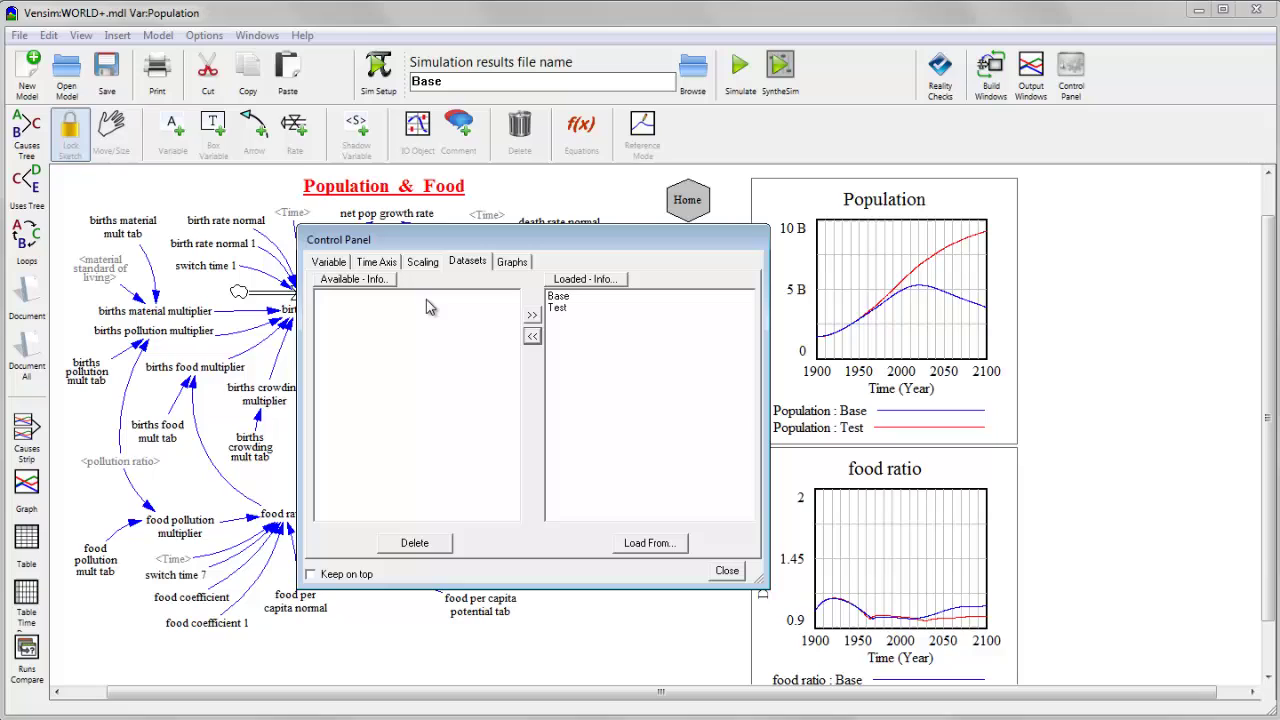
{"action": "left_click", "coordinate": [665, 500]}
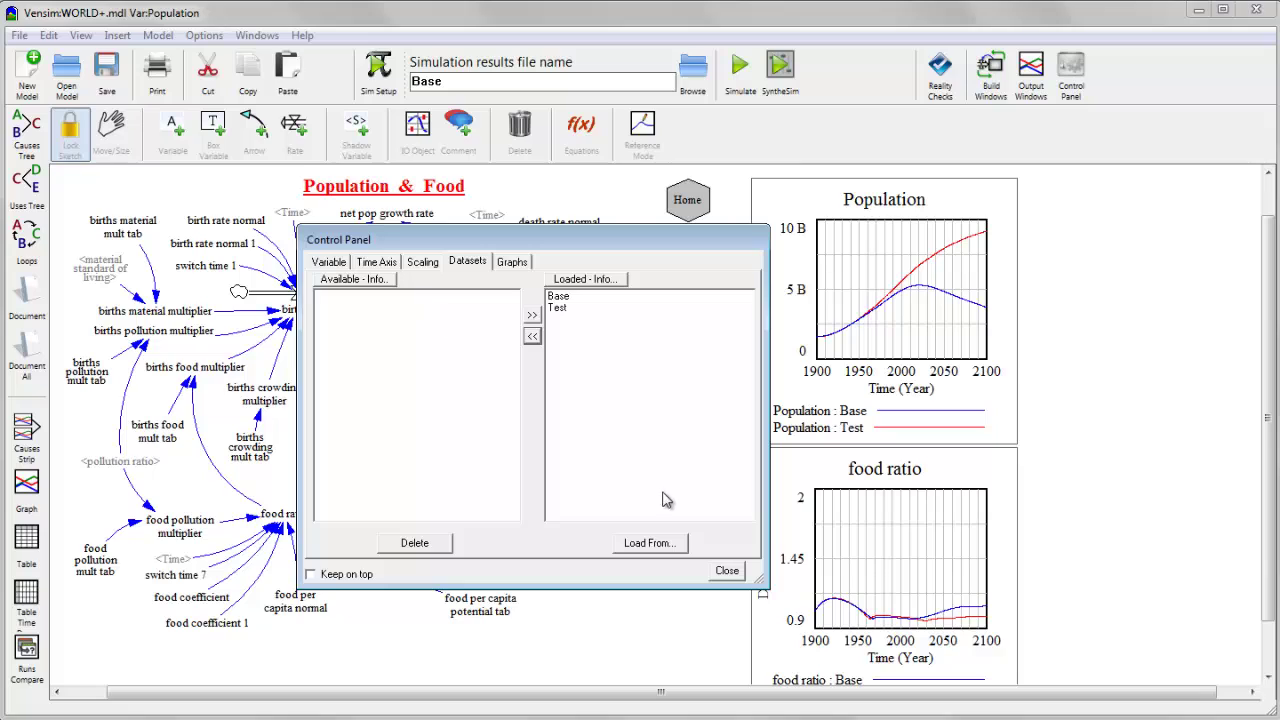
{"action": "left_click", "coordinate": [727, 572]}
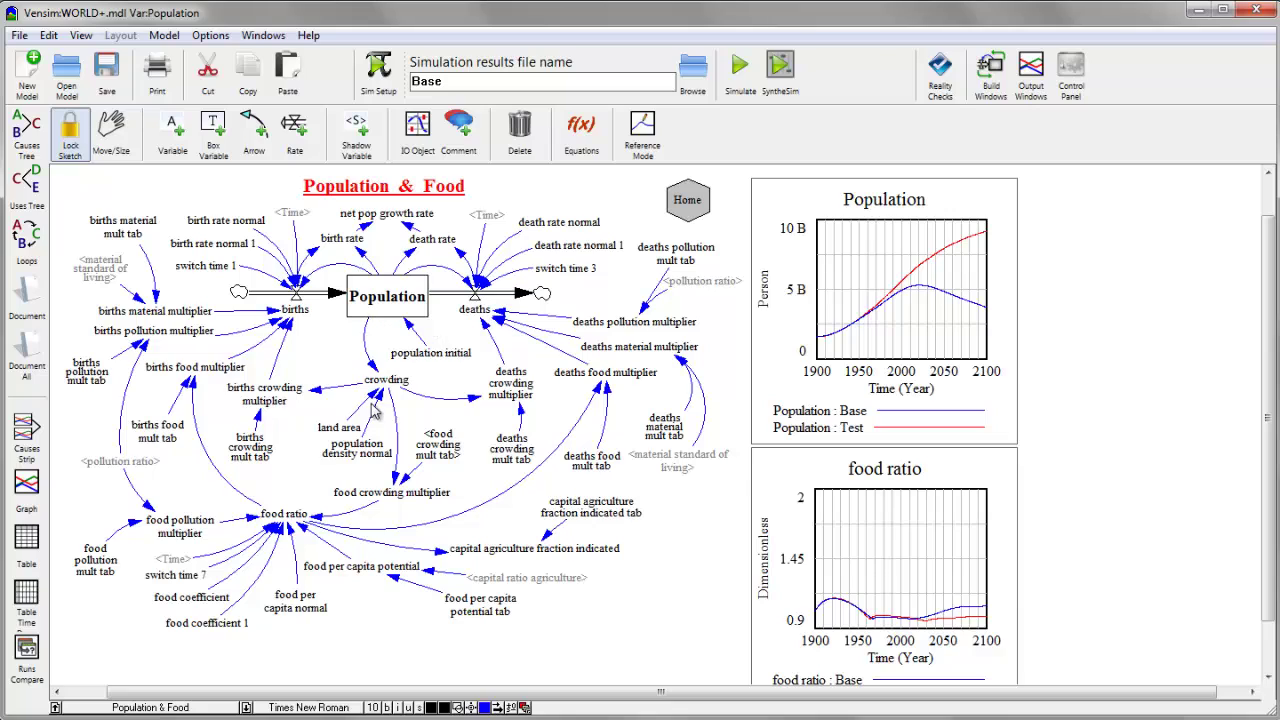
- Select births in the diagram as the workbench variable
{"action": "left_click", "coordinate": [295, 312]}
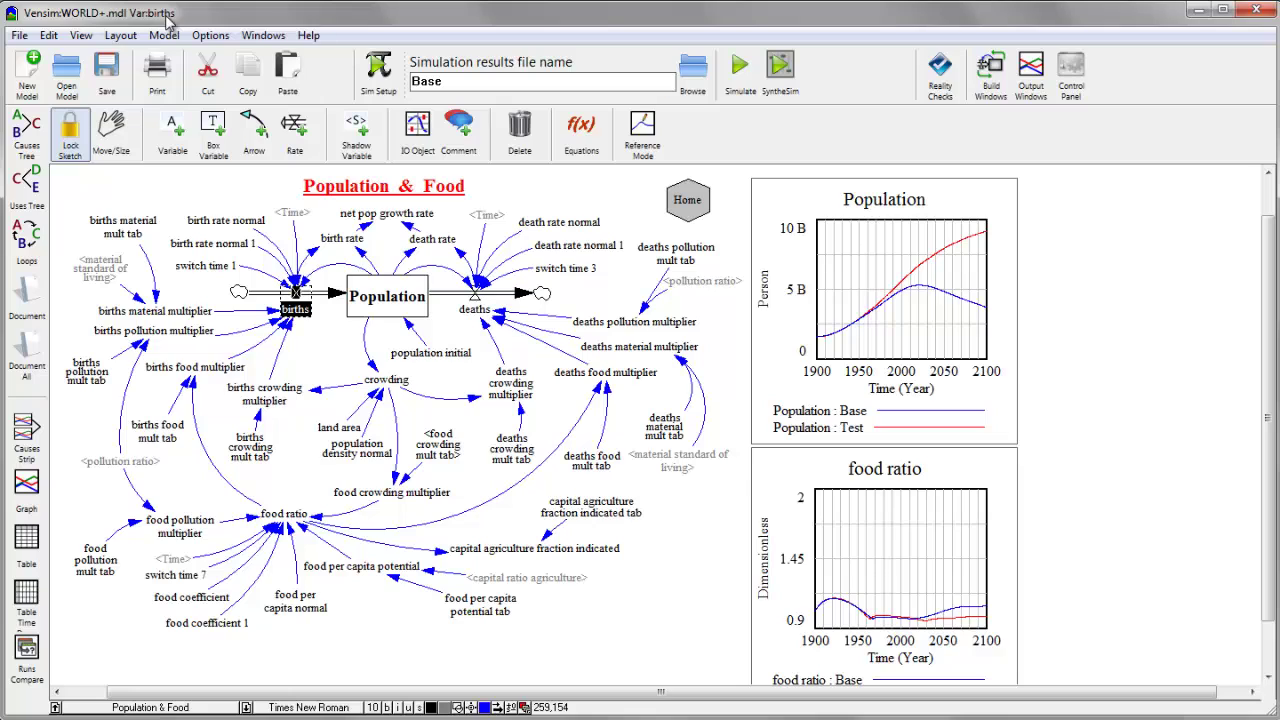
{"action": "mouse_move", "coordinate": [293, 320]}
- View the births causes tree, then its uses tree, and select Population from it
{"action": "left_click", "coordinate": [27, 135]}
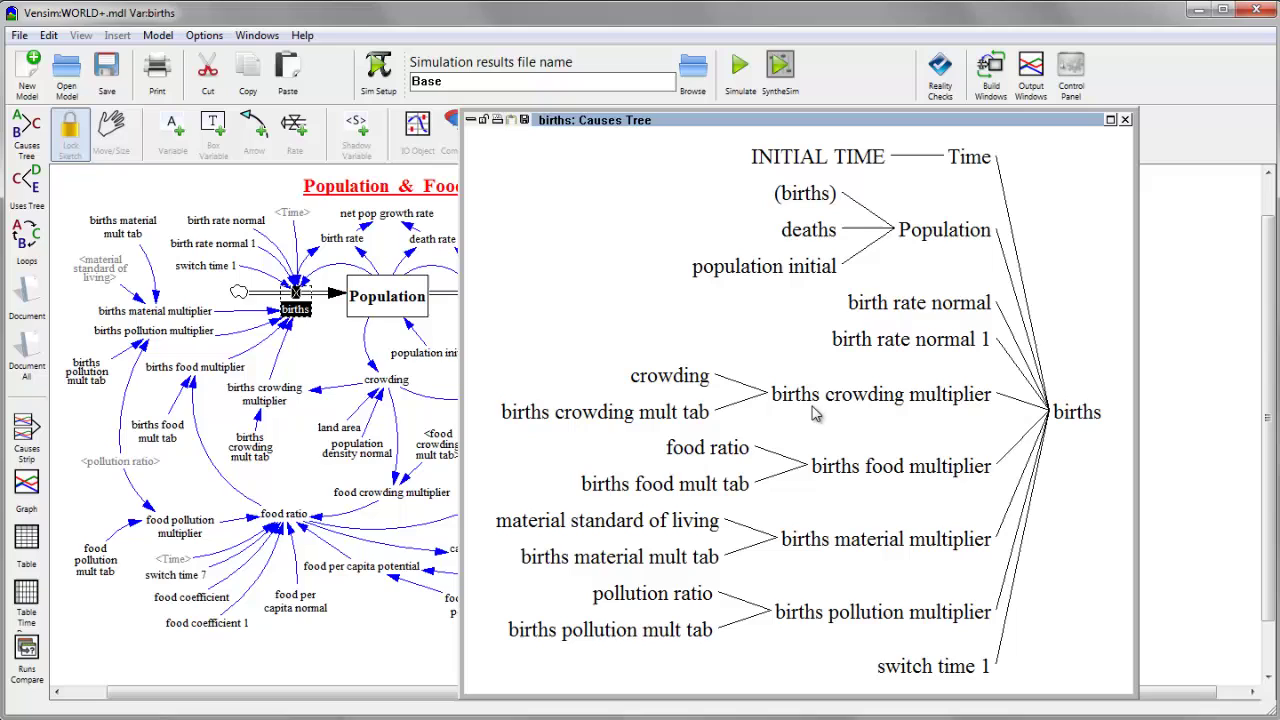
{"action": "left_click", "coordinate": [474, 120]}
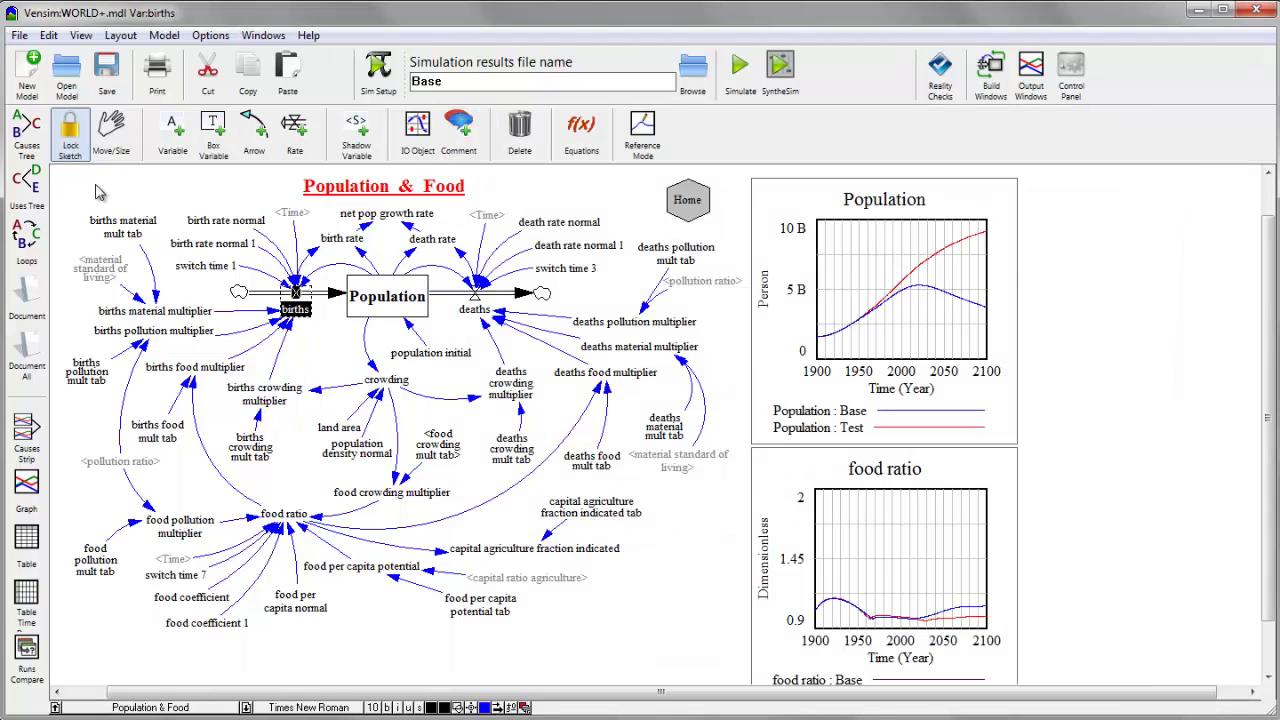
{"action": "left_click", "coordinate": [28, 190]}
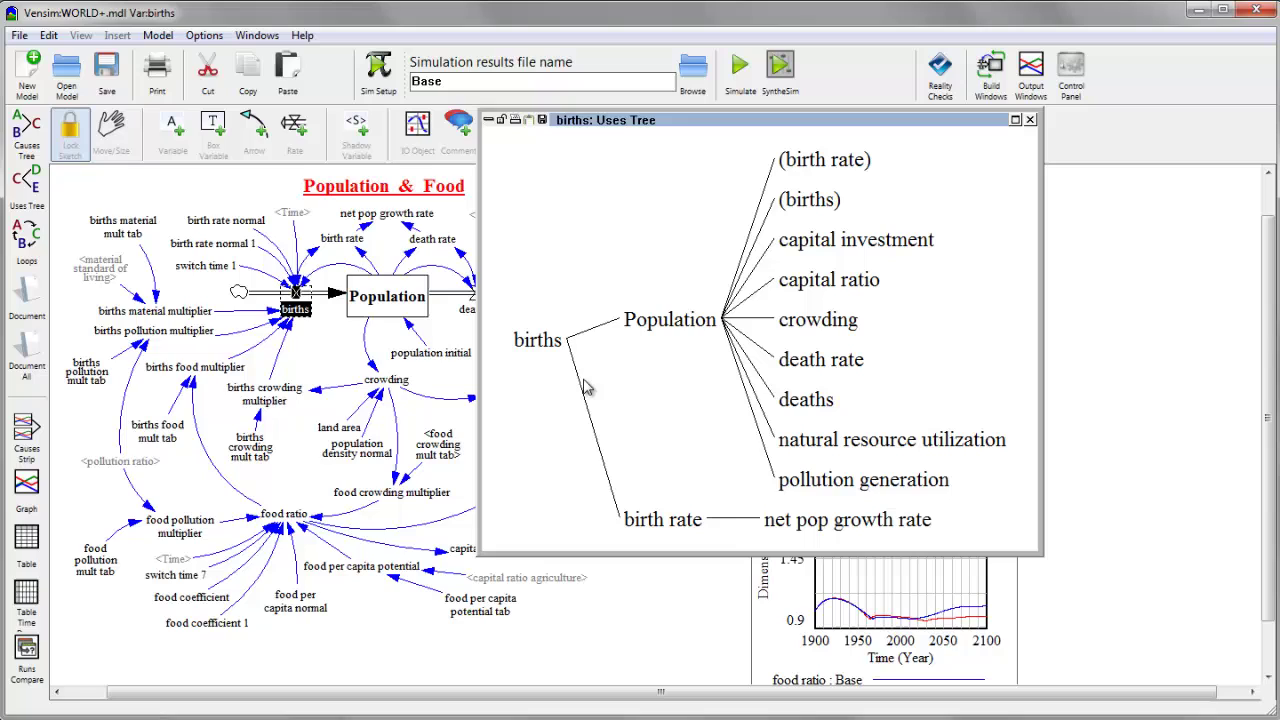
{"action": "left_click", "coordinate": [677, 330]}
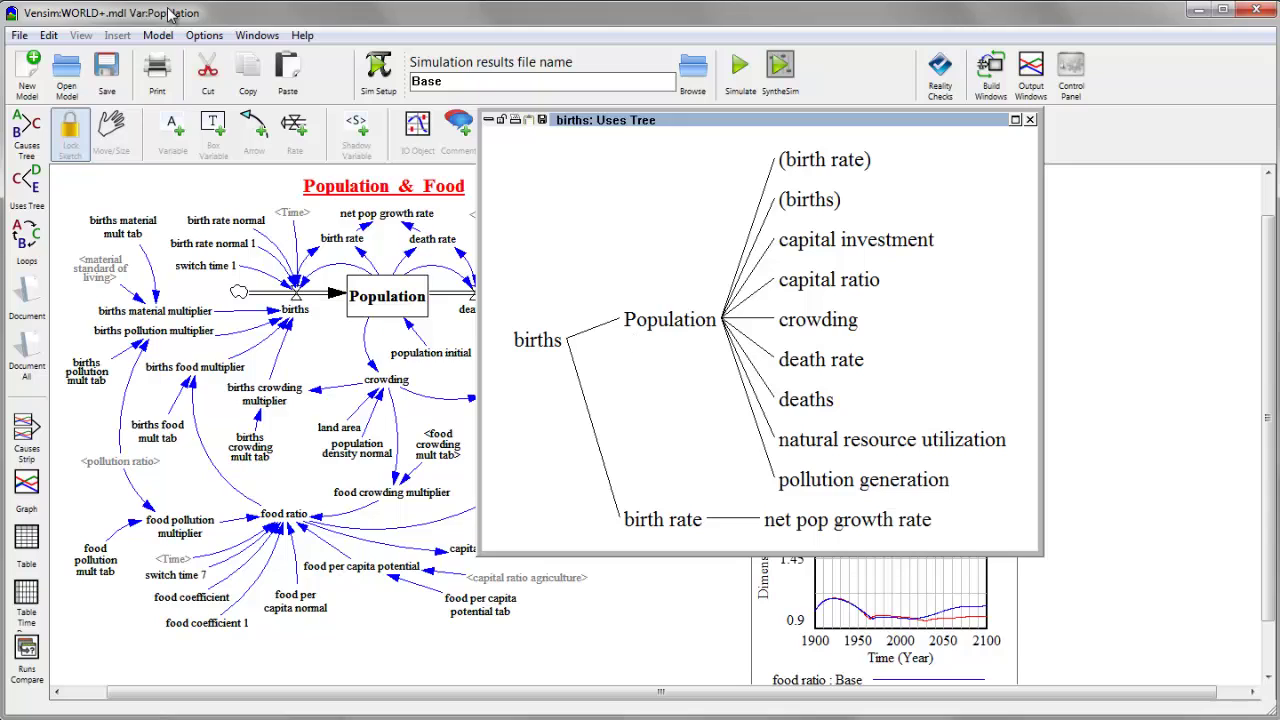
- Show Population's Base/Test graph, value table, uses tree and equation document
{"action": "left_click", "coordinate": [27, 487]}
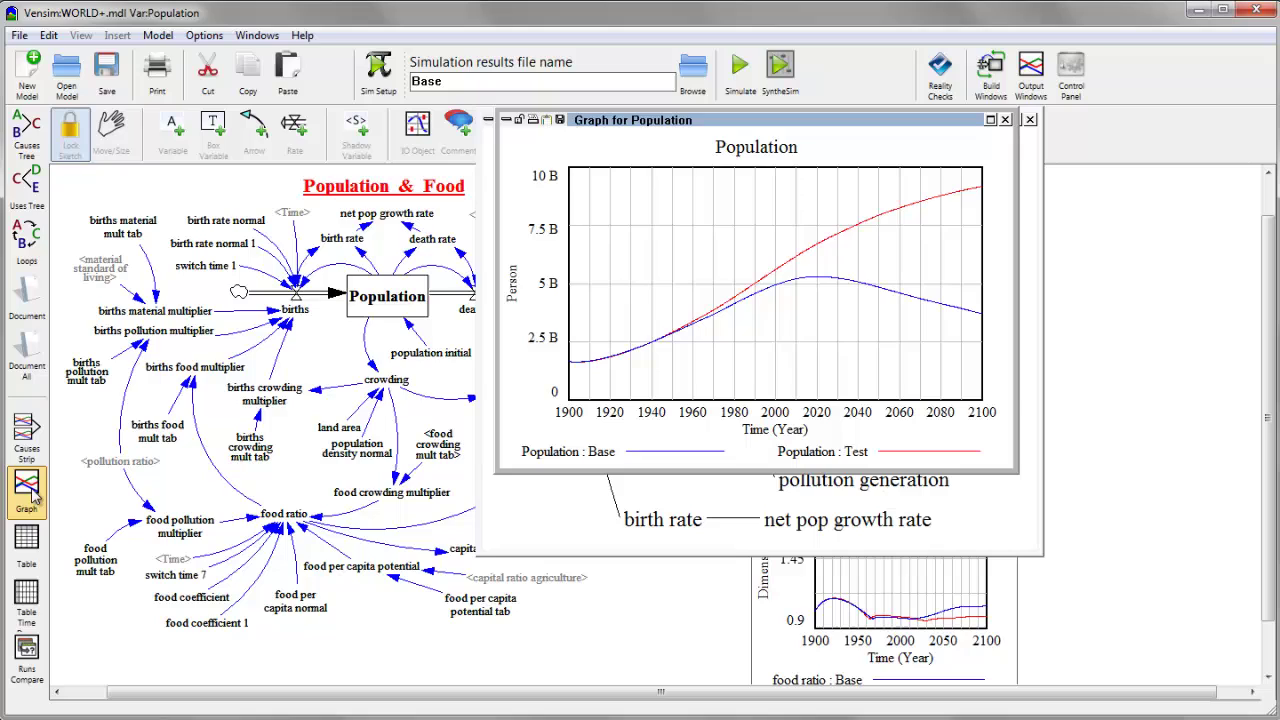
{"action": "left_click", "coordinate": [27, 543]}
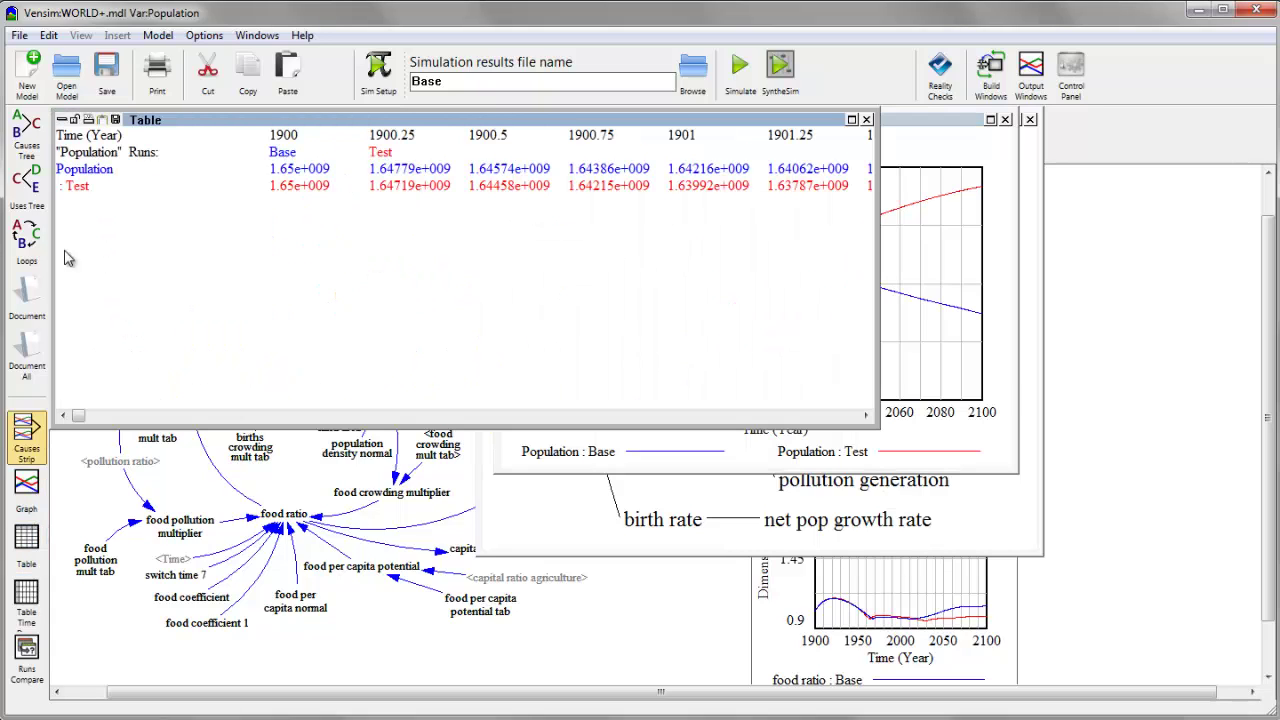
{"action": "left_click", "coordinate": [28, 182]}
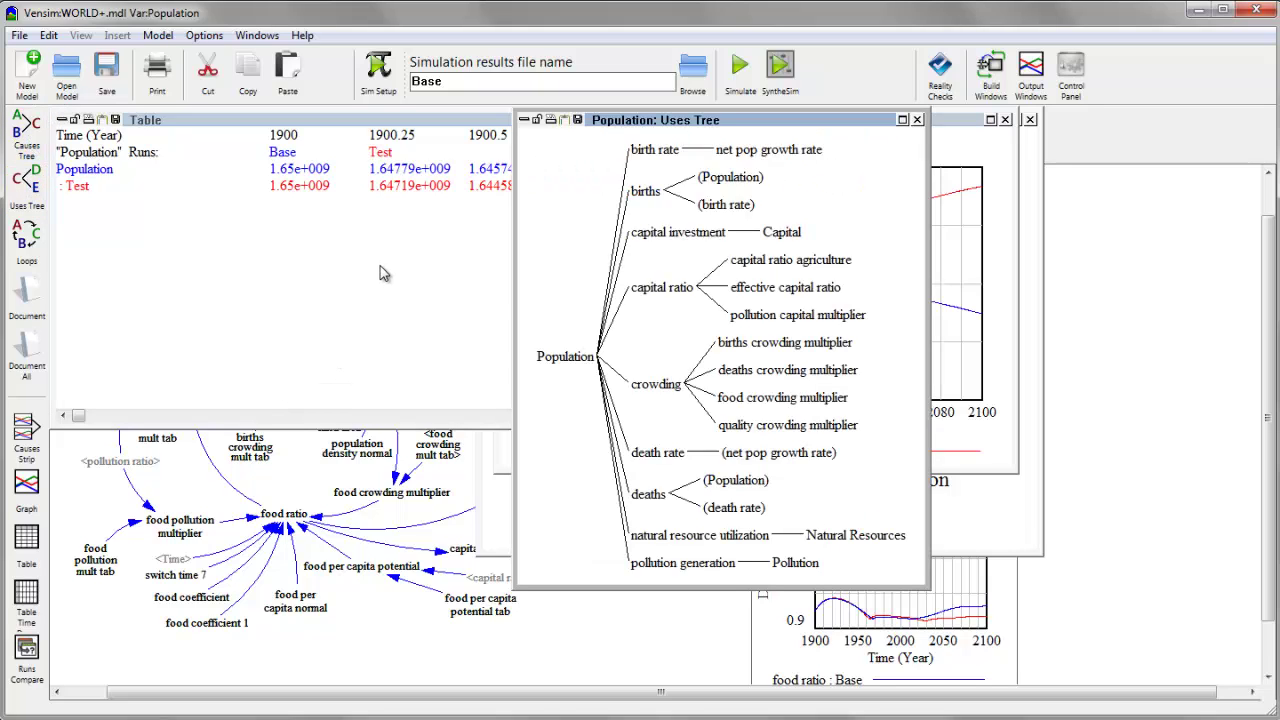
{"action": "left_click", "coordinate": [27, 296]}
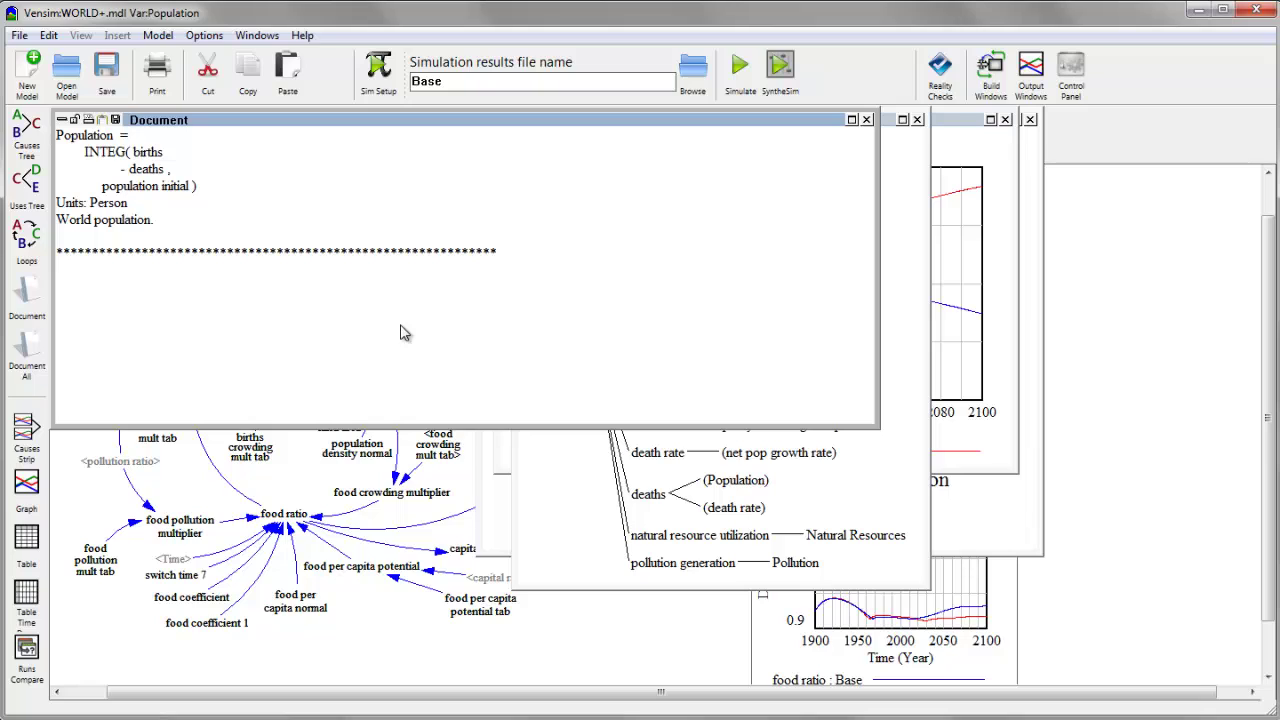
- Select deaths from the Population uses tree and display its causes tree
{"action": "left_click", "coordinate": [582, 510]}
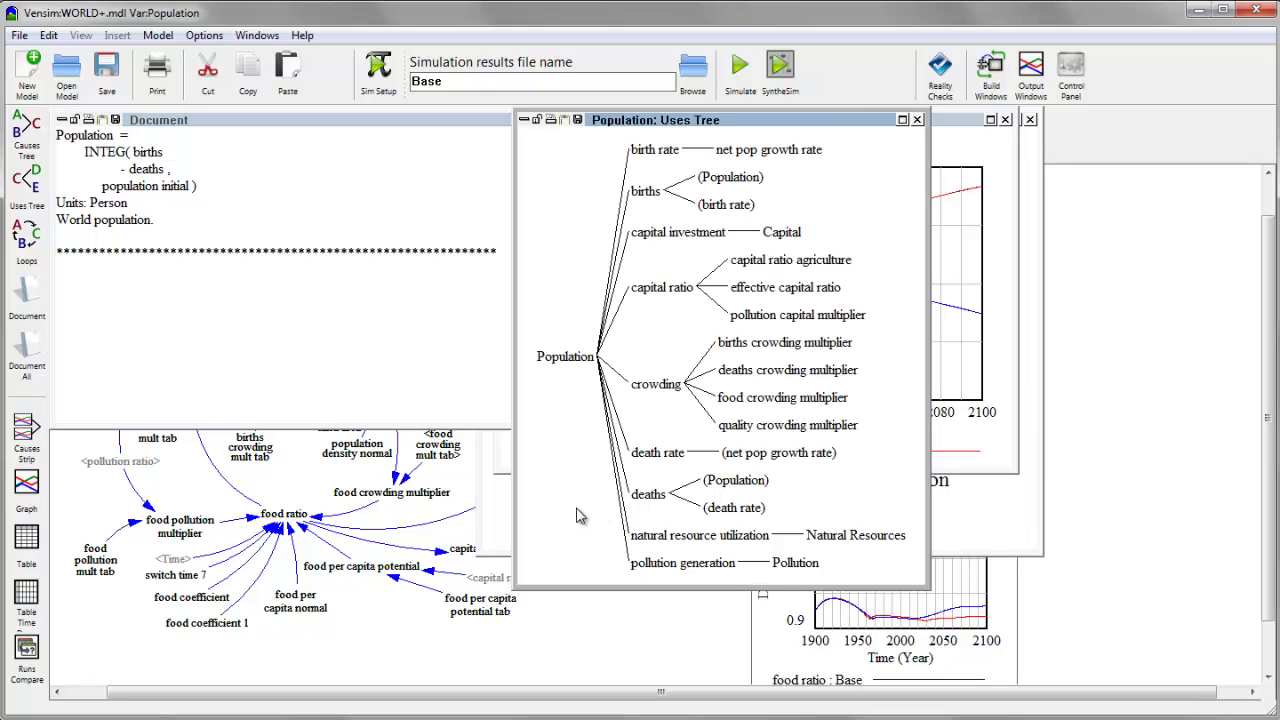
{"action": "left_click", "coordinate": [650, 496]}
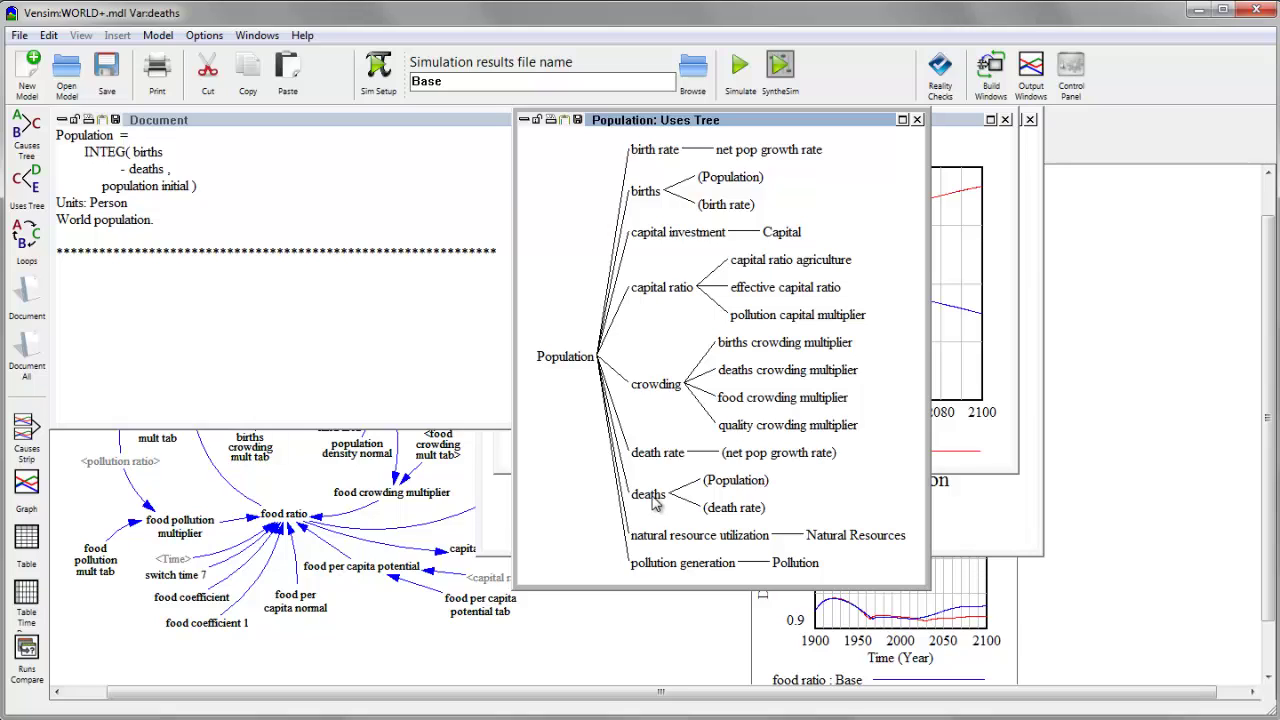
{"action": "left_click", "coordinate": [22, 140]}
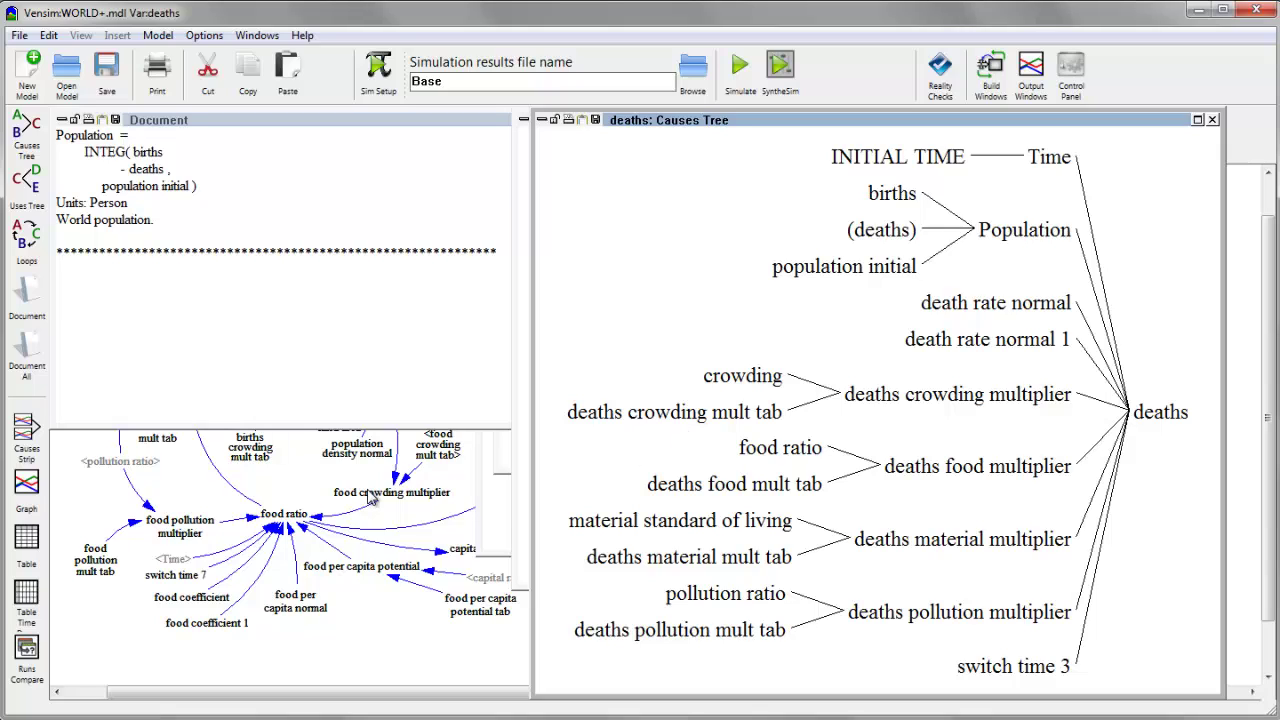
{"action": "mouse_move", "coordinate": [370, 498]}
- Show the deaths causes strip across windows, close the constants strip, and arrange the rest
{"action": "left_click", "coordinate": [24, 428]}
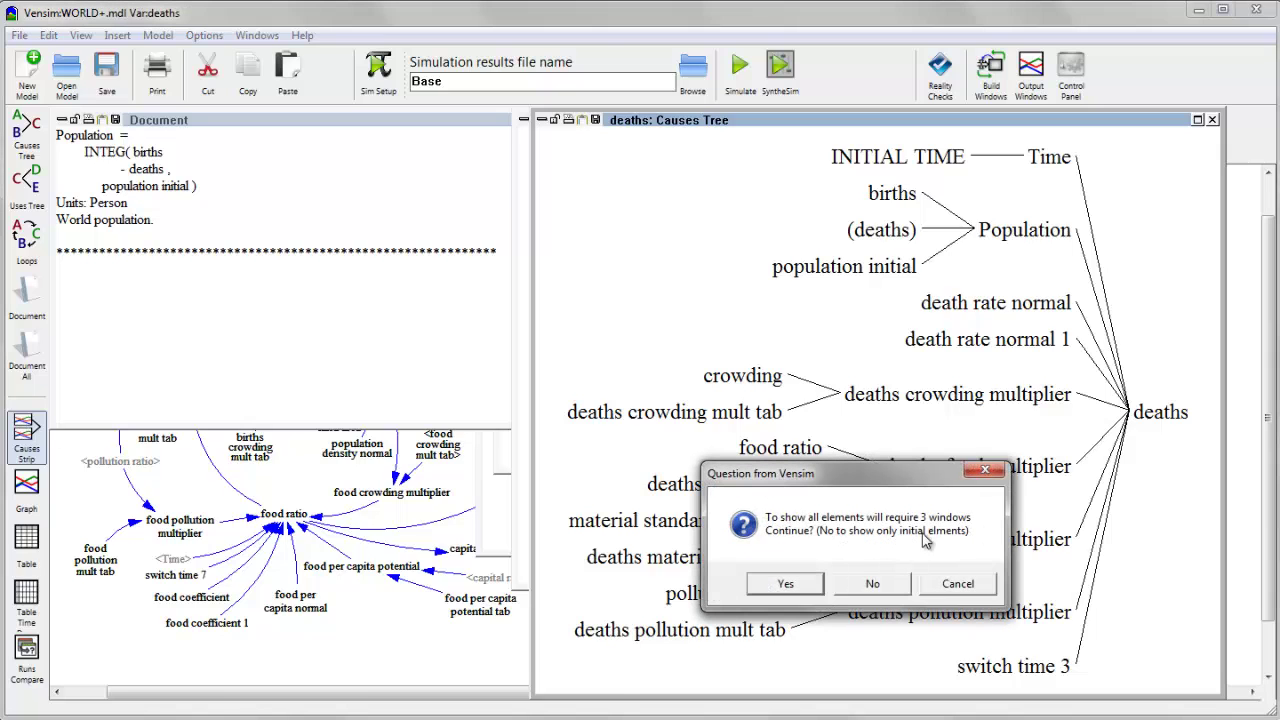
{"action": "left_click", "coordinate": [809, 591]}
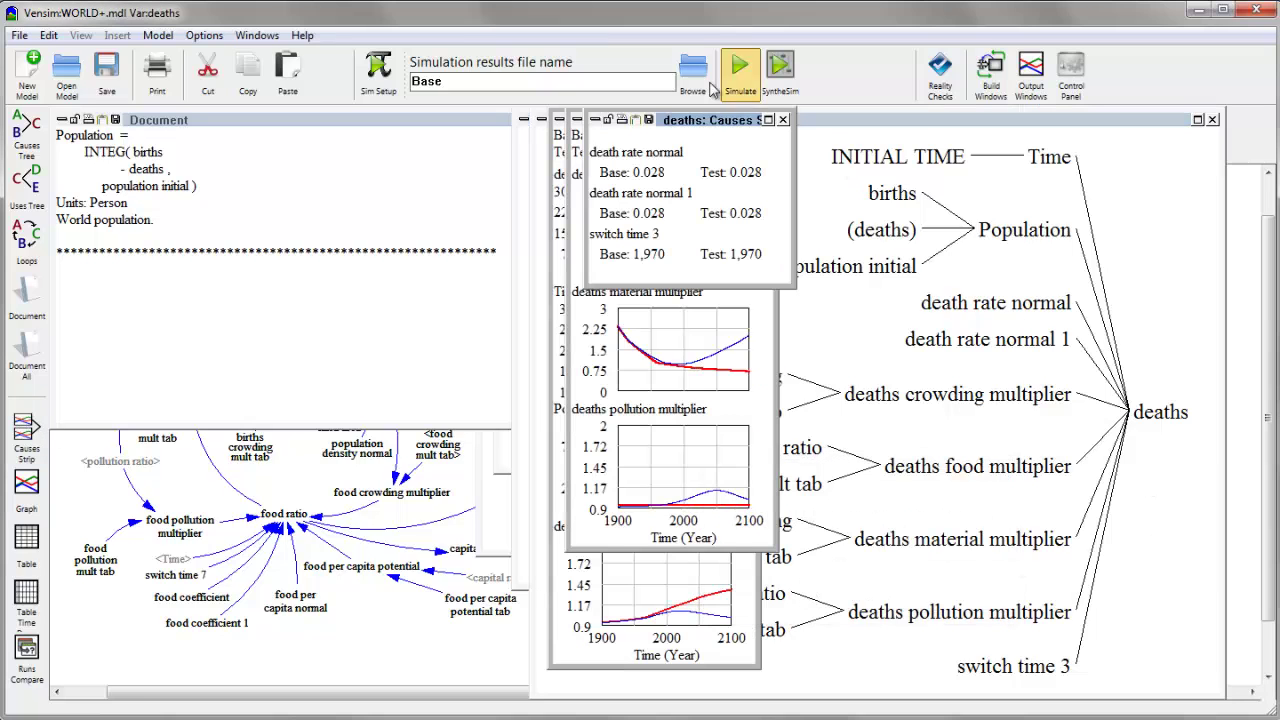
{"action": "left_click", "coordinate": [595, 120]}
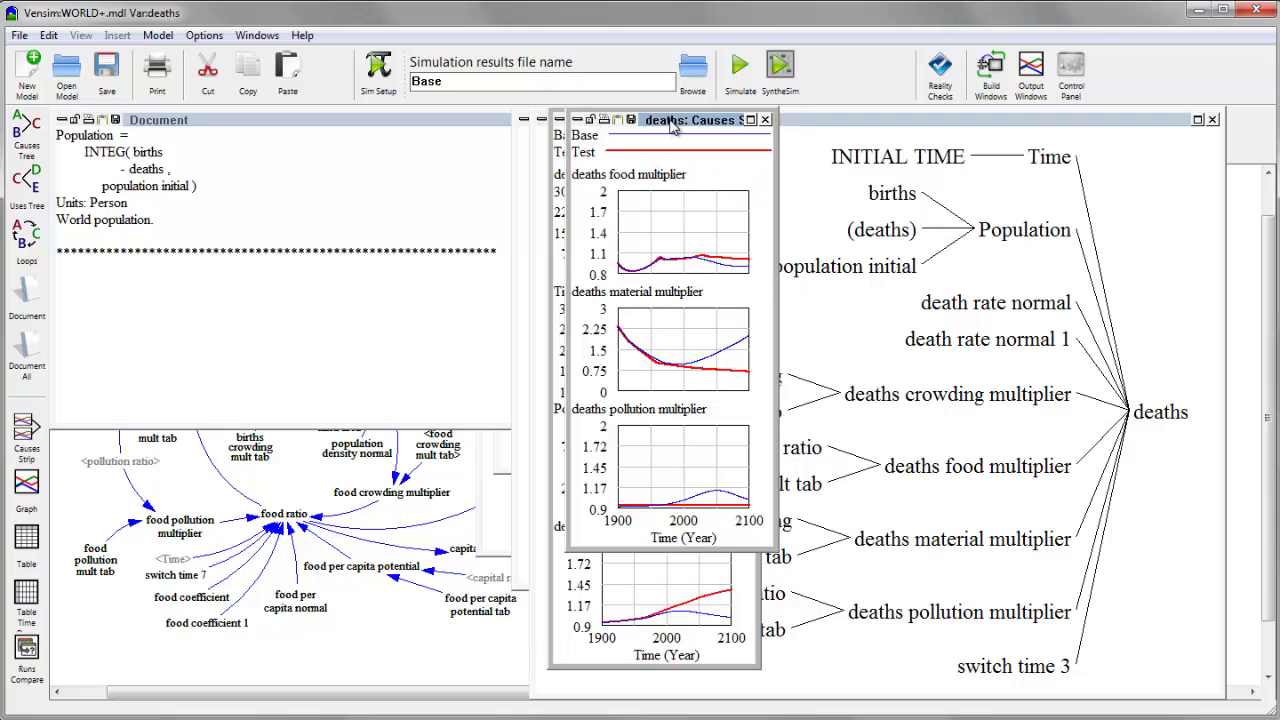
{"action": "left_click_drag", "start_coordinate": [674, 122], "coordinate": [873, 122]}
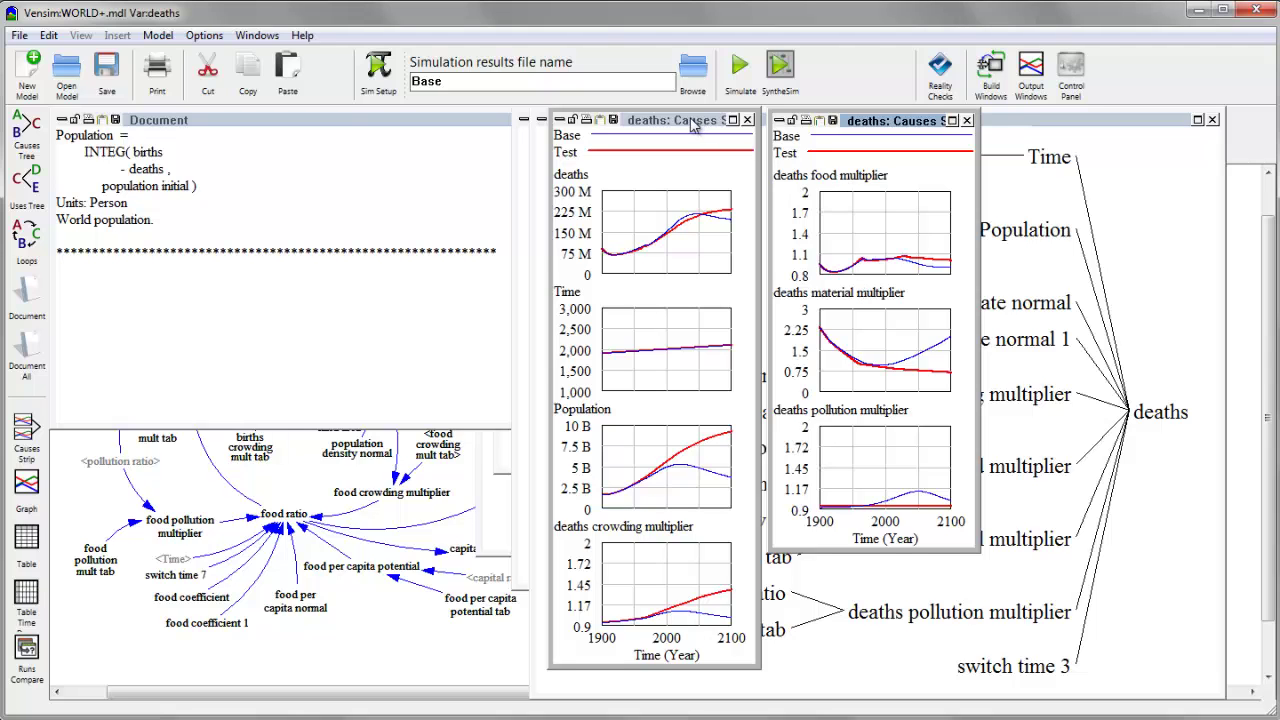
{"action": "left_click_drag", "start_coordinate": [692, 122], "coordinate": [296, 119]}
{"action": "left_click_drag", "start_coordinate": [886, 123], "coordinate": [466, 120]}
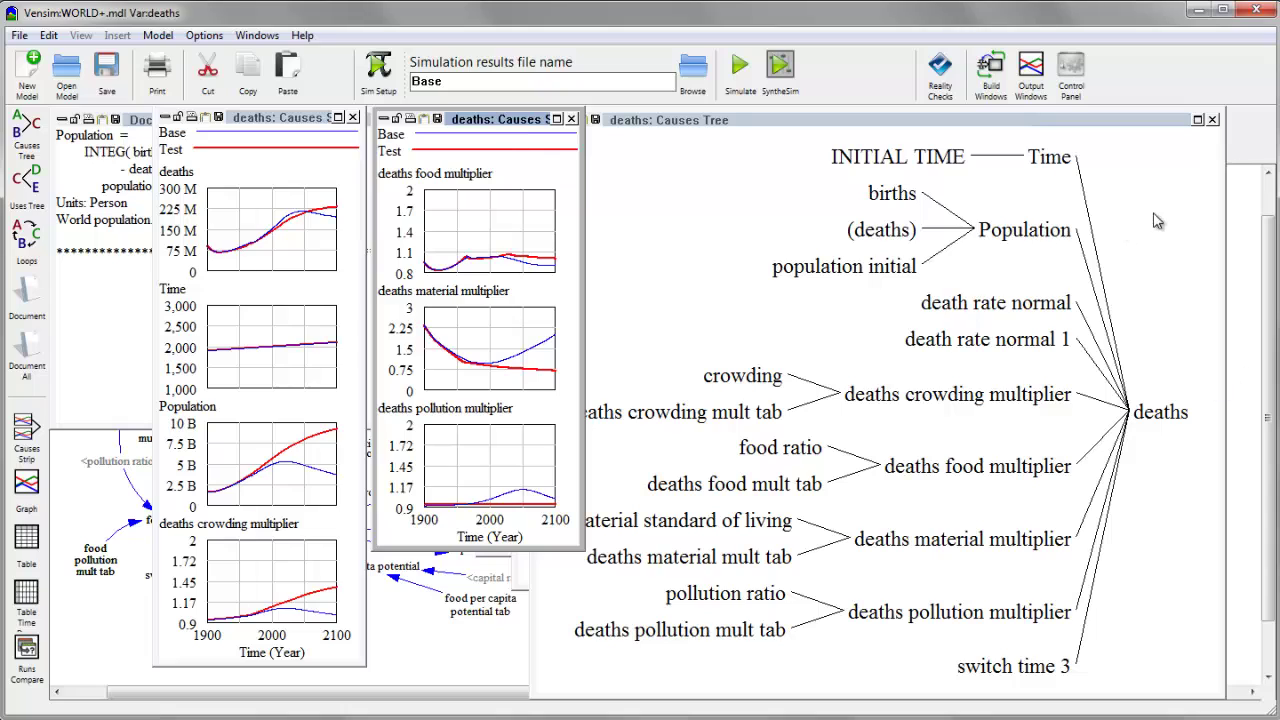
- Bring back the deaths causes tree and plot deaths for the Base and Test runs
{"action": "left_click", "coordinate": [1157, 222]}
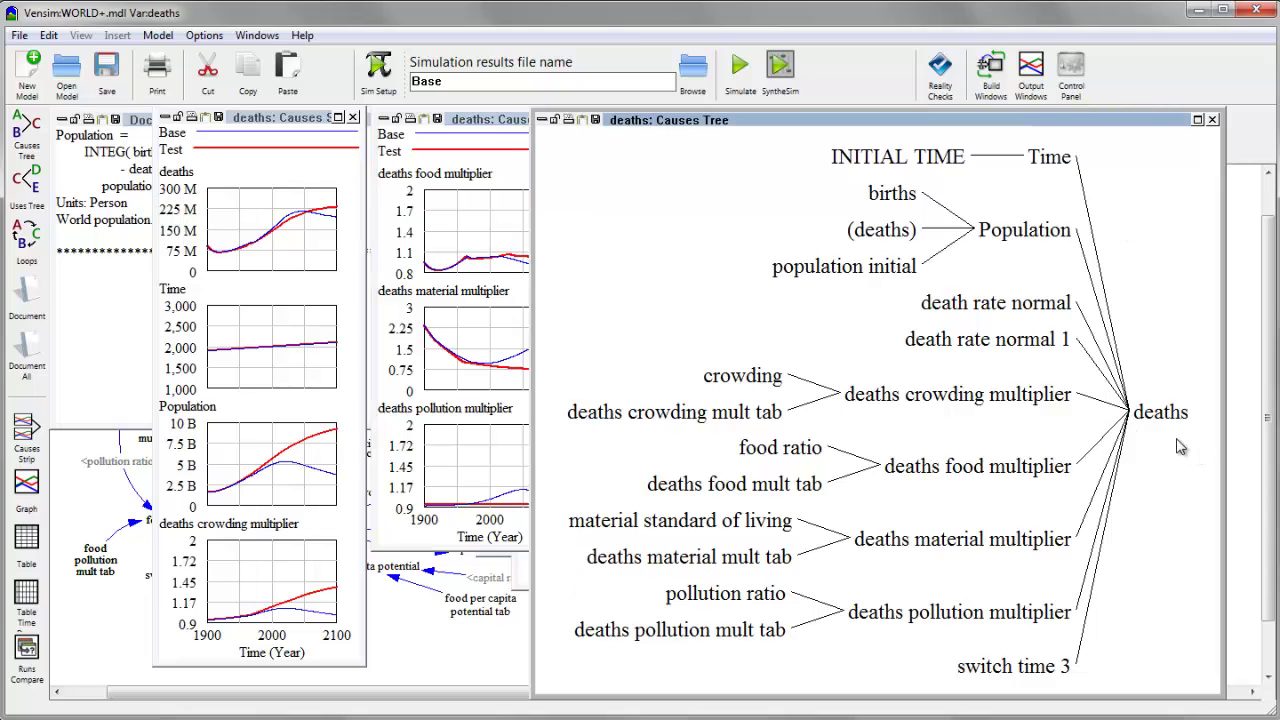
{"action": "left_click", "coordinate": [26, 482]}
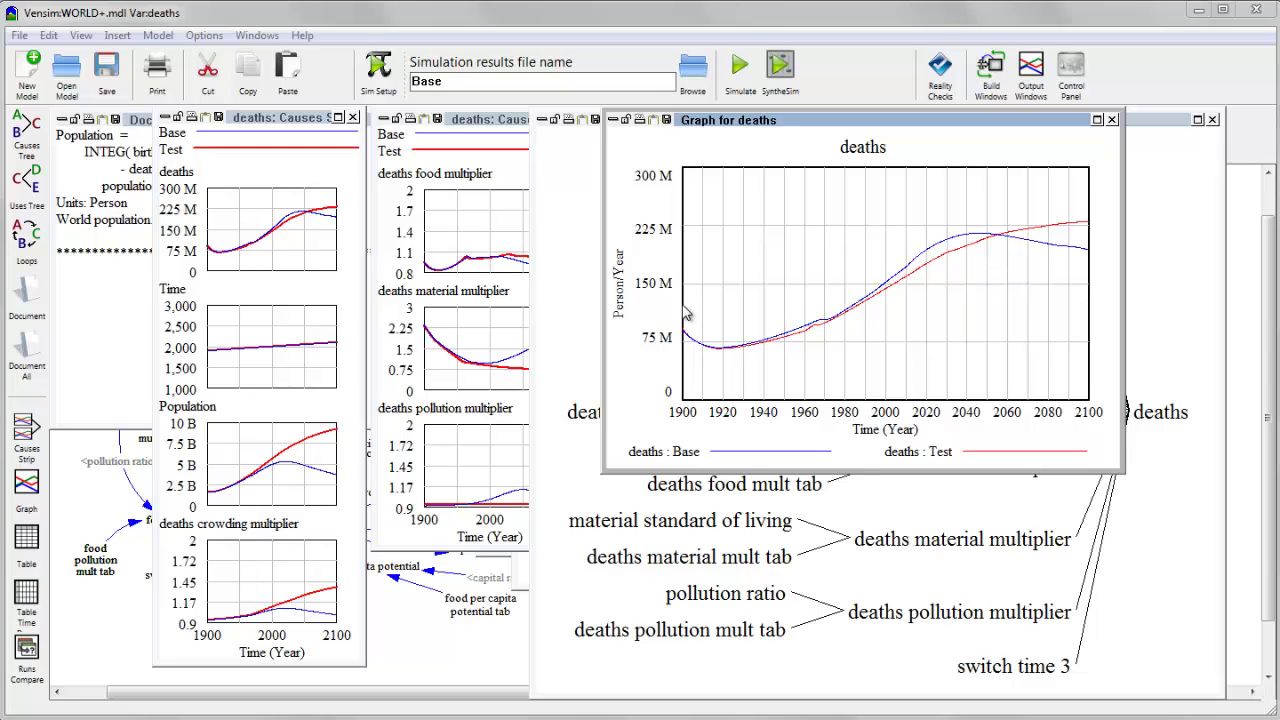
{"action": "left_click", "coordinate": [262, 37]}
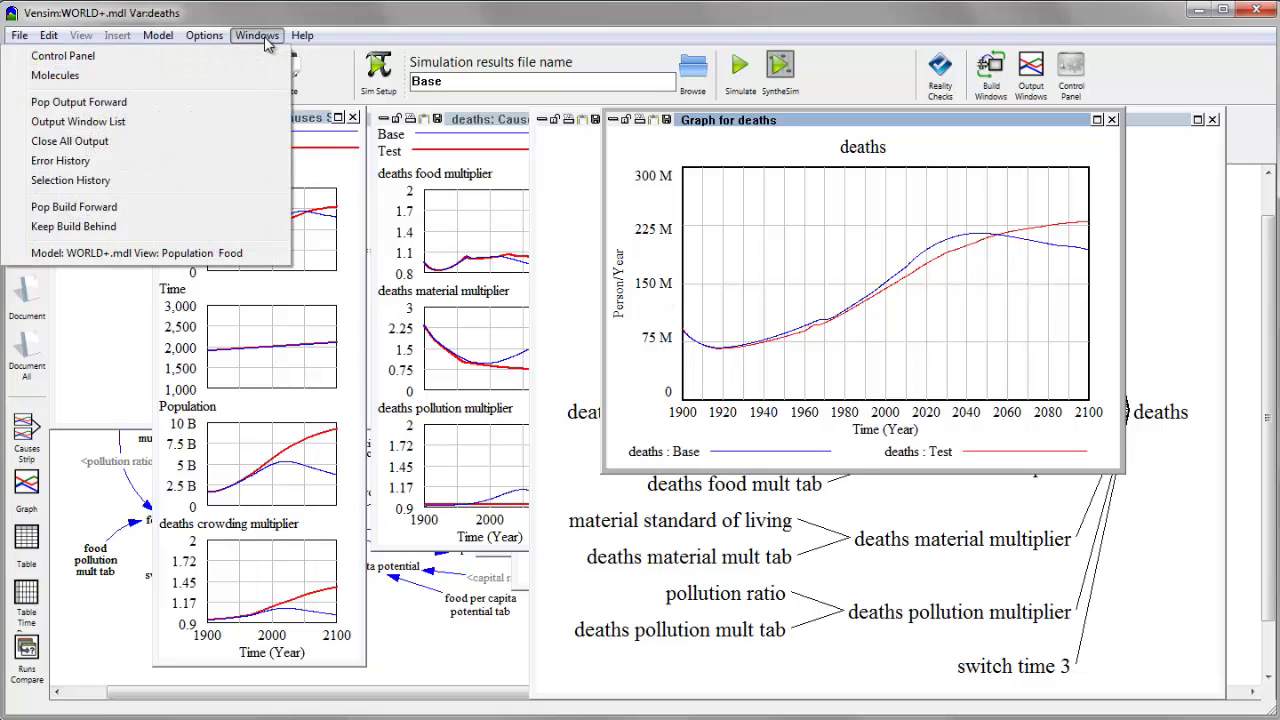
- Close all output windows and name the next simulation run Experiment
{"action": "left_click", "coordinate": [203, 148]}
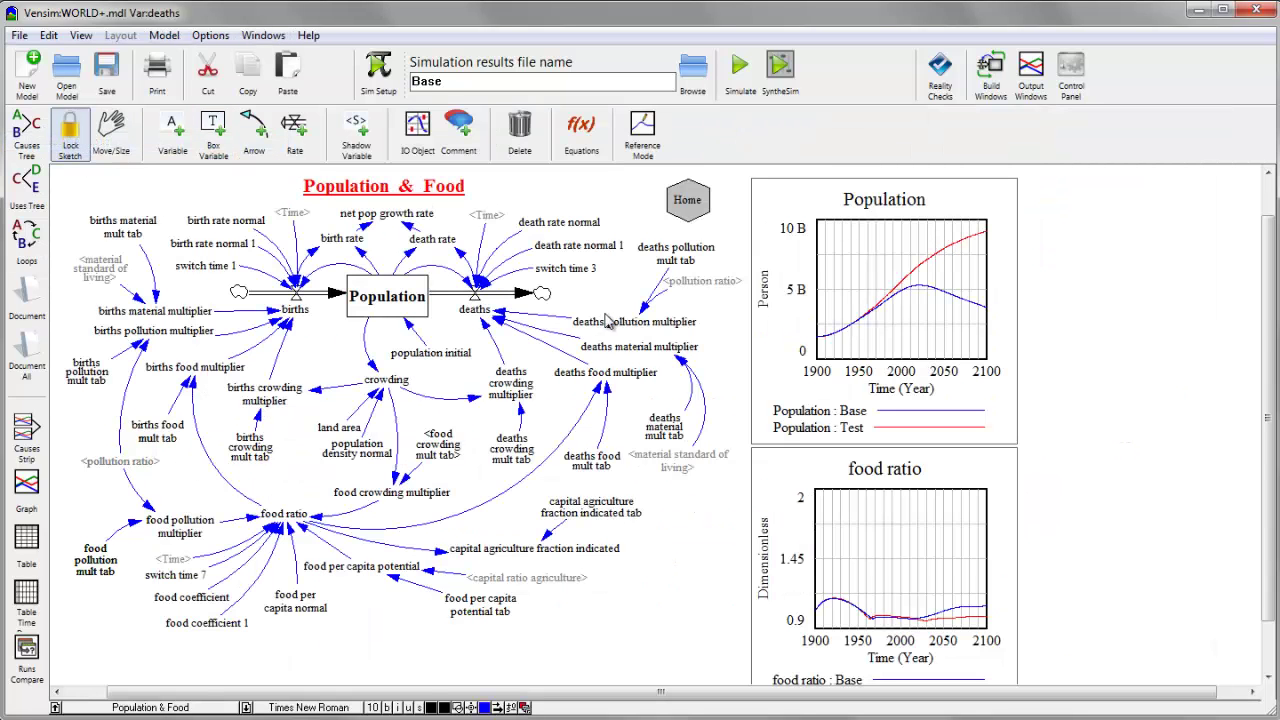
{"action": "mouse_move", "coordinate": [603, 322]}
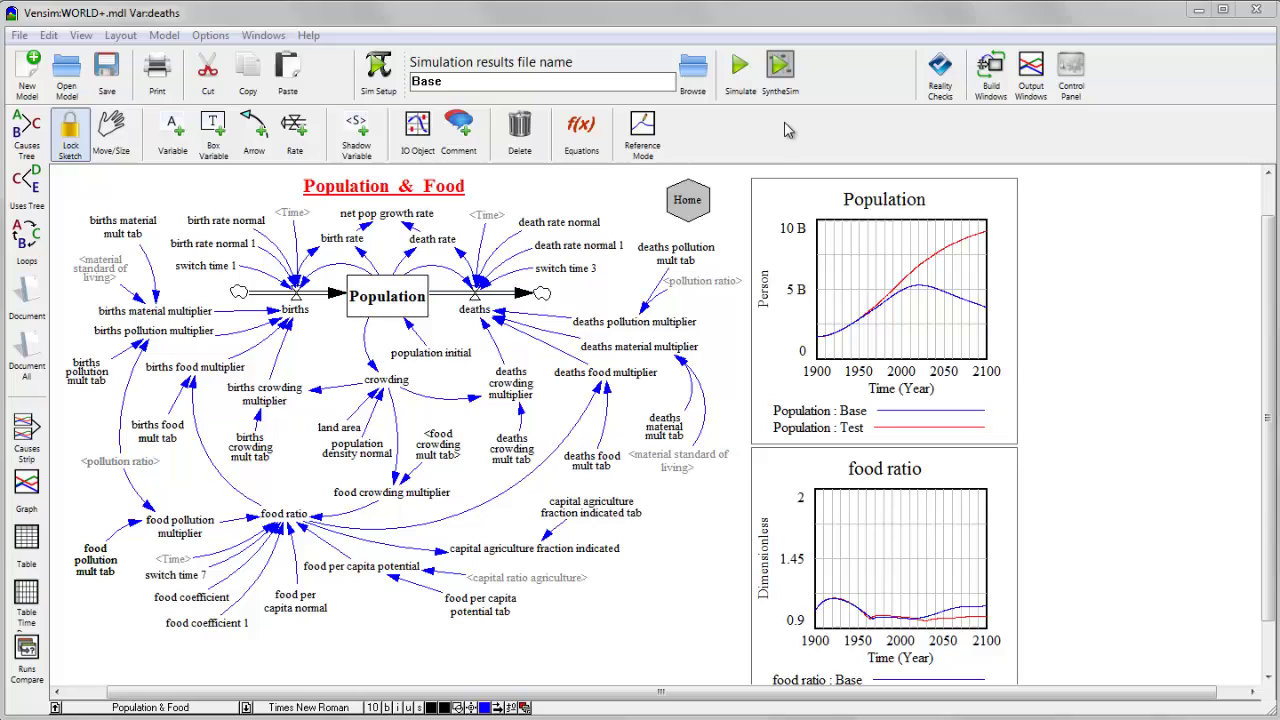
{"action": "double_click", "coordinate": [465, 88]}
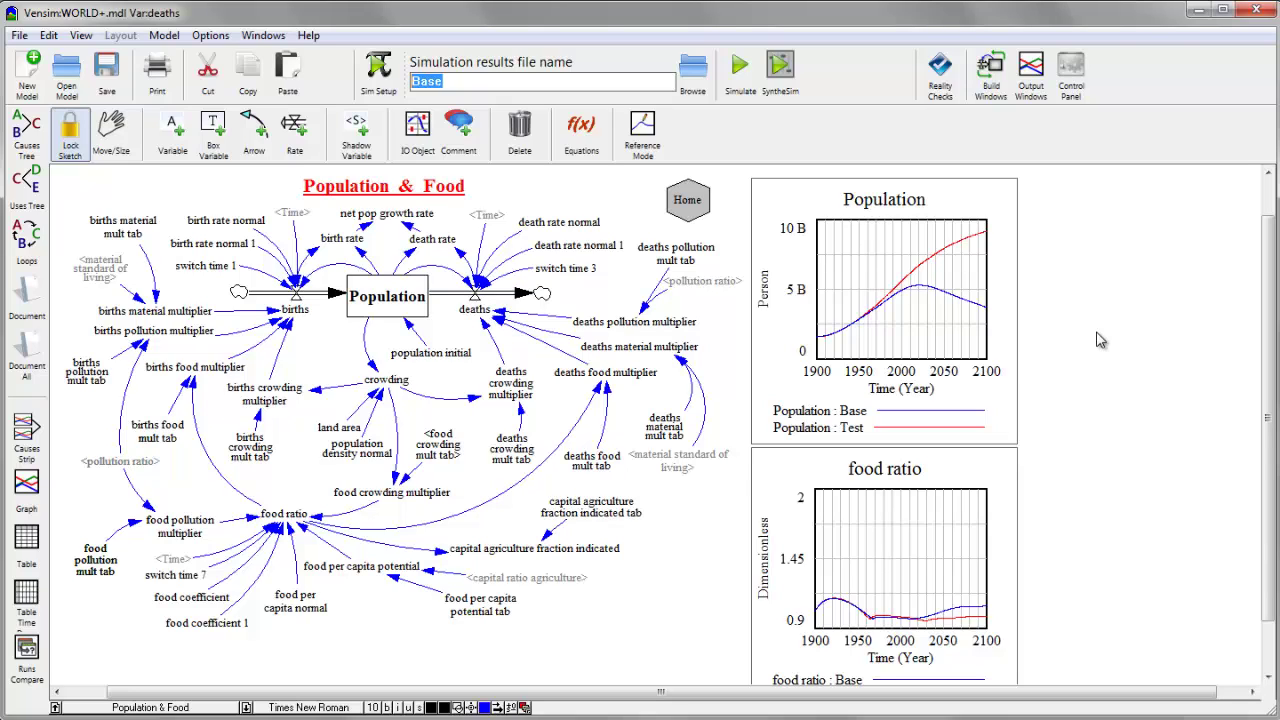
{"action": "type", "text": "Experiment"}
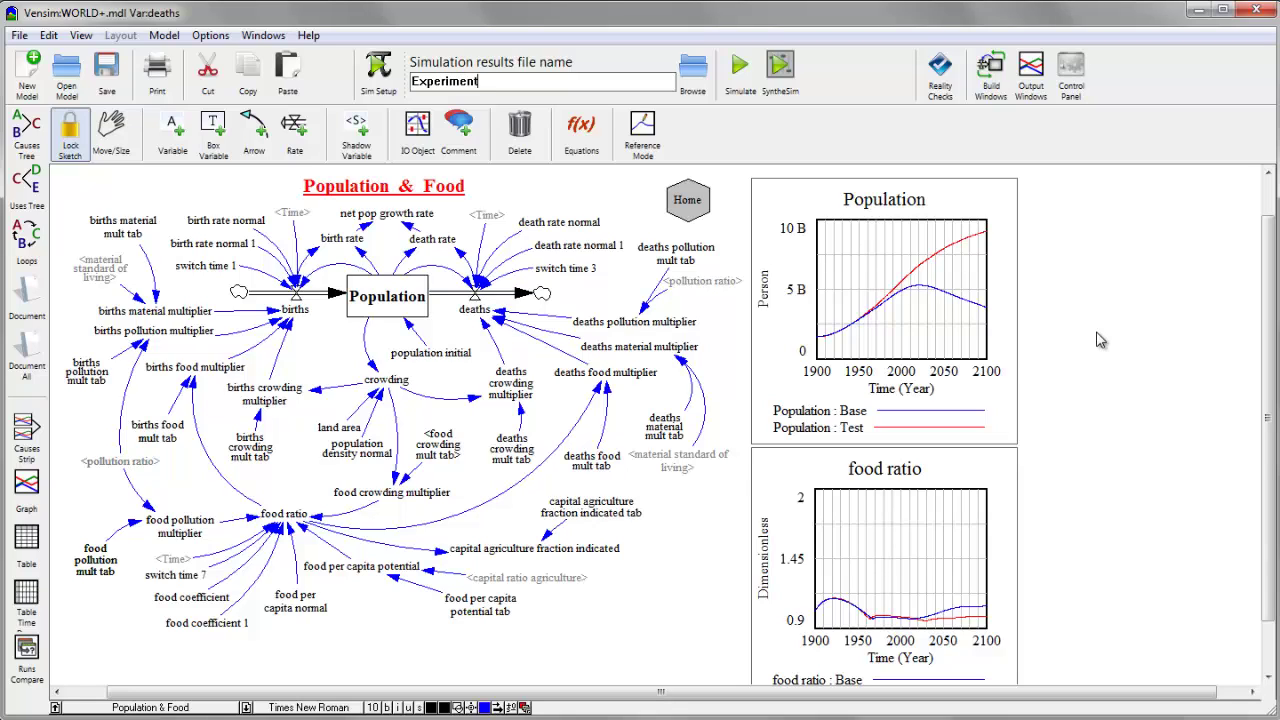
- Start SyntheSim so every constant gets a slider, then page through the views back to Population & Food
{"action": "left_click", "coordinate": [774, 72]}
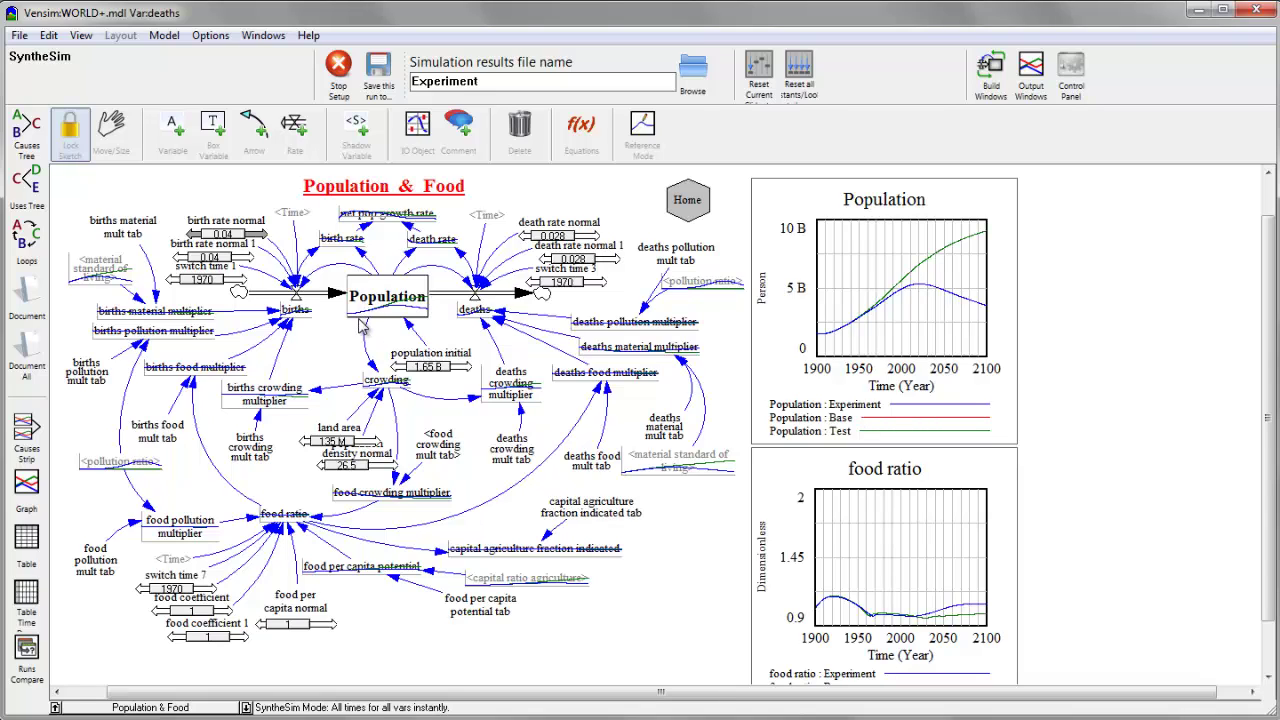
{"action": "mouse_move", "coordinate": [519, 395]}
{"action": "left_click", "coordinate": [245, 707]}
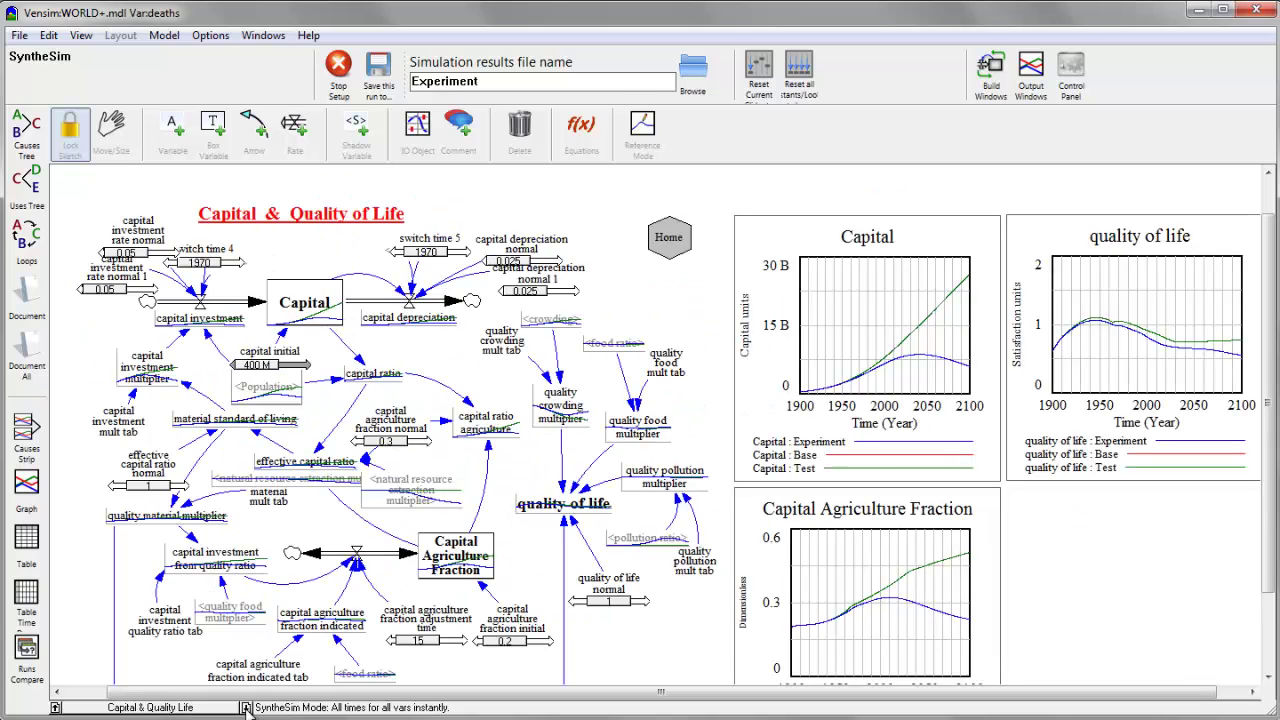
{"action": "left_click", "coordinate": [245, 707]}
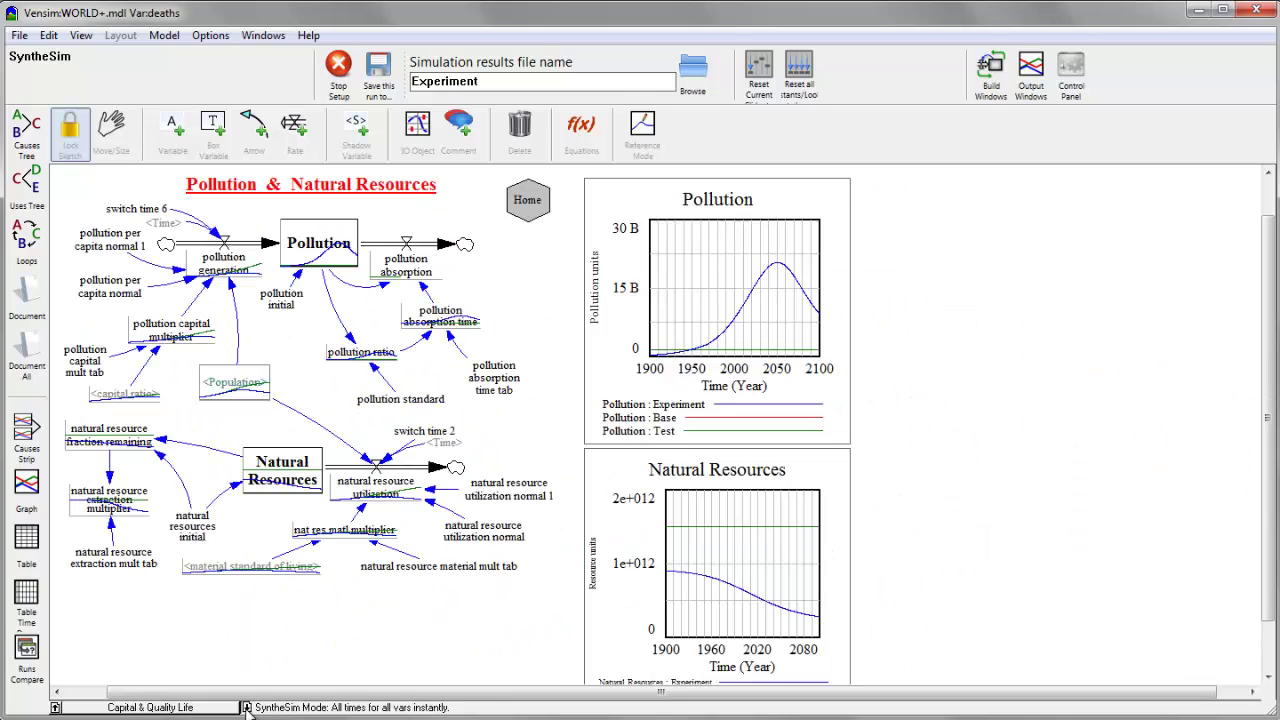
{"action": "left_click", "coordinate": [55, 708]}
{"action": "left_click", "coordinate": [55, 708]}
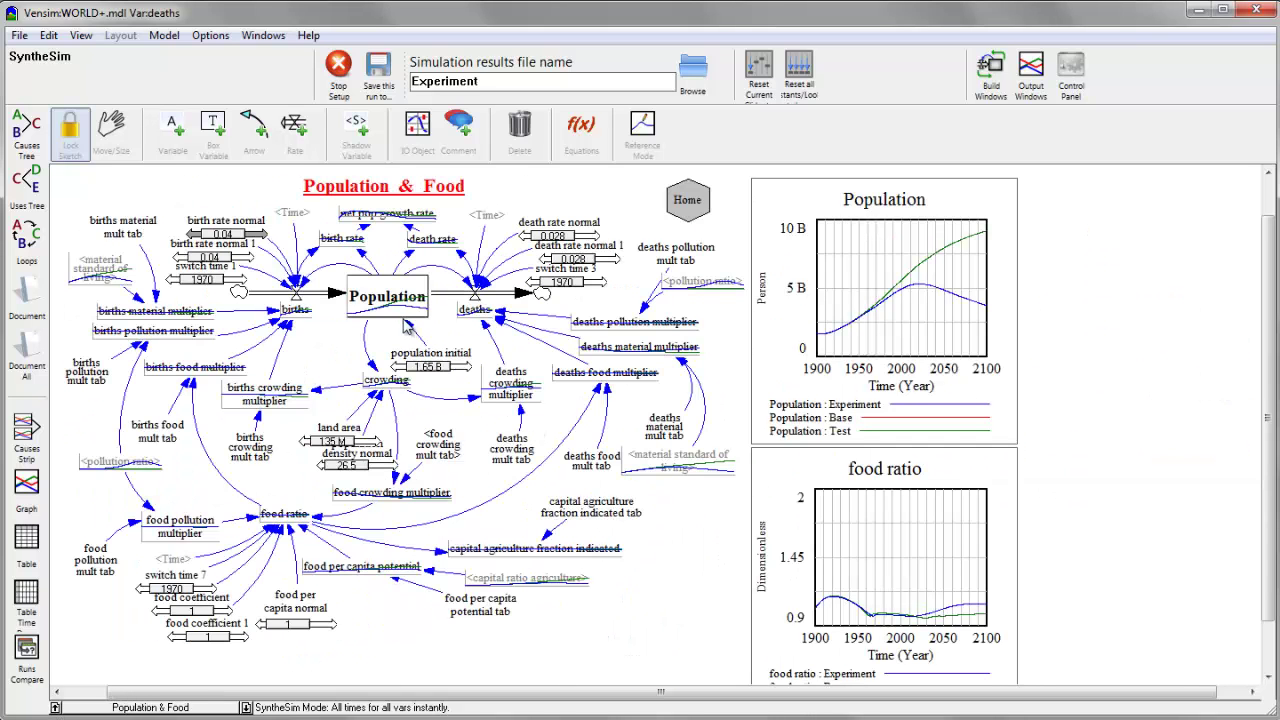
{"action": "mouse_move", "coordinate": [396, 305]}
- Raise birth rate normal above 0.04 and lower death rate normal below 0.028
{"action": "mouse_move", "coordinate": [548, 245]}
{"action": "left_click_drag", "start_coordinate": [211, 236], "coordinate": [226, 239]}
{"action": "left_click_drag", "start_coordinate": [540, 244], "coordinate": [526, 236]}
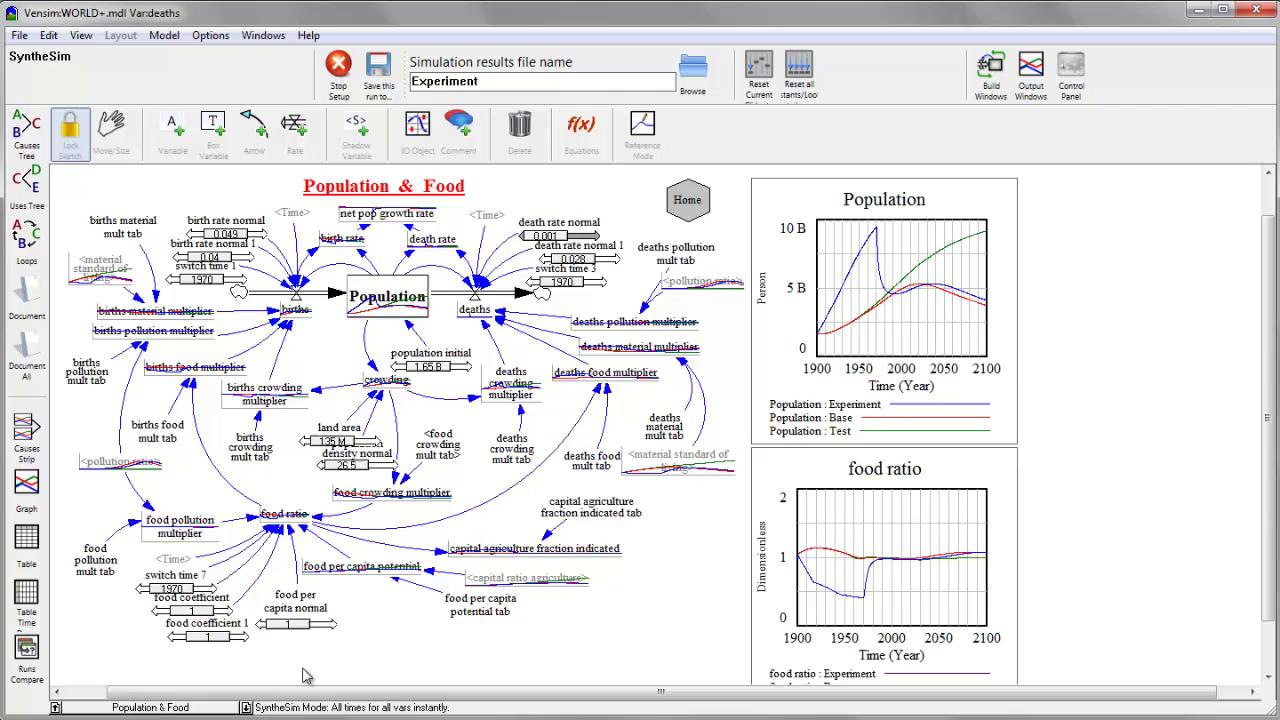
- On the Pollution & Natural Resources view, set pollution standard to 3.5 B and natural resources initial to 1.1e+012
{"action": "key", "text": "Page_Down"}
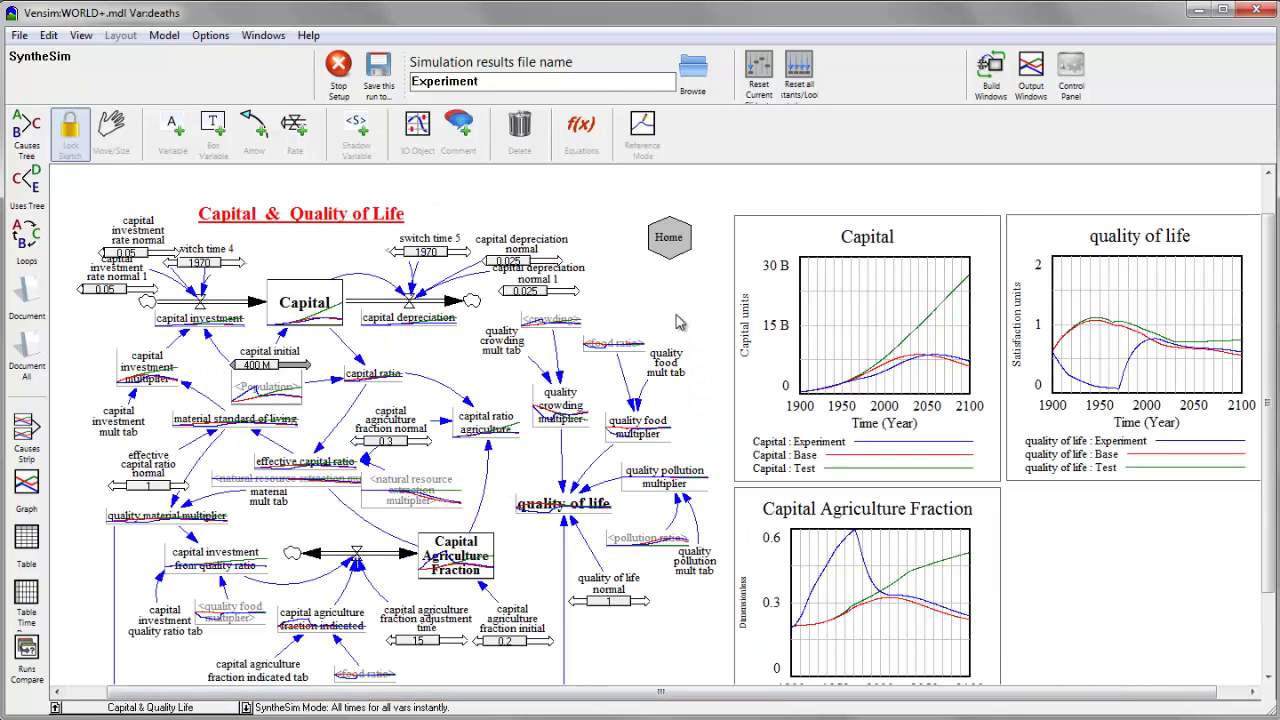
{"action": "left_click", "coordinate": [245, 707]}
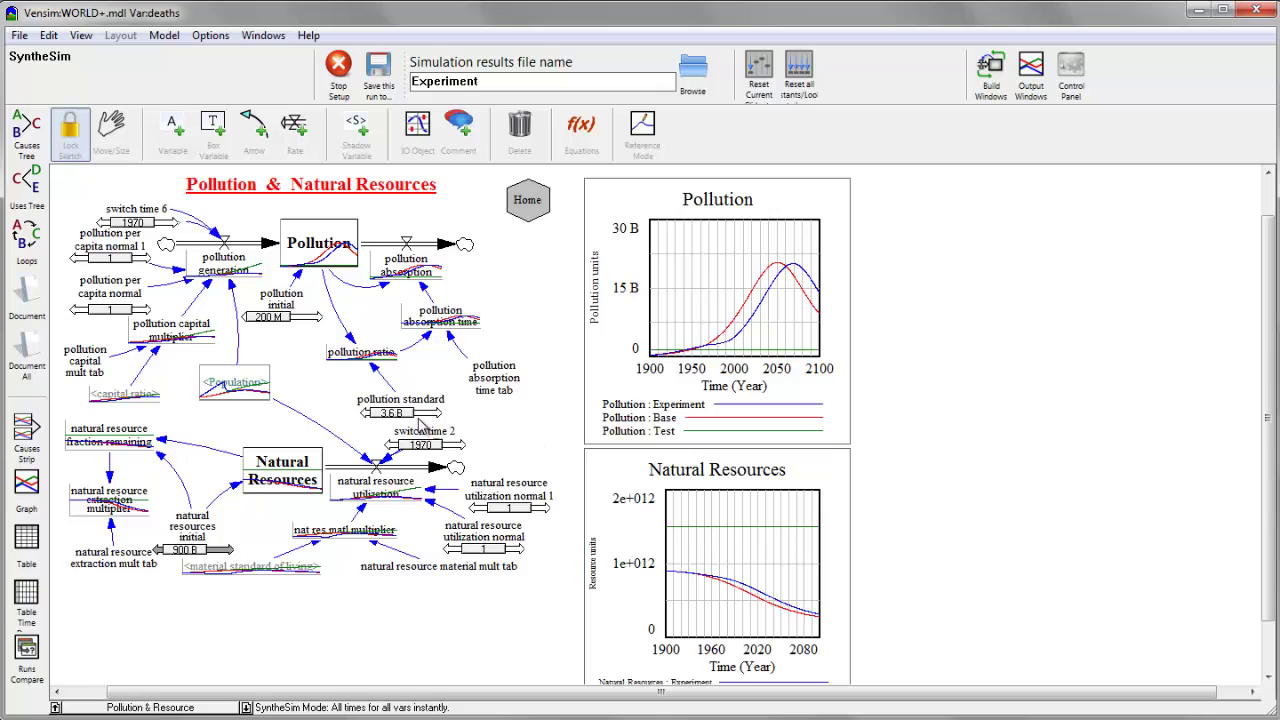
{"action": "left_click", "coordinate": [385, 414]}
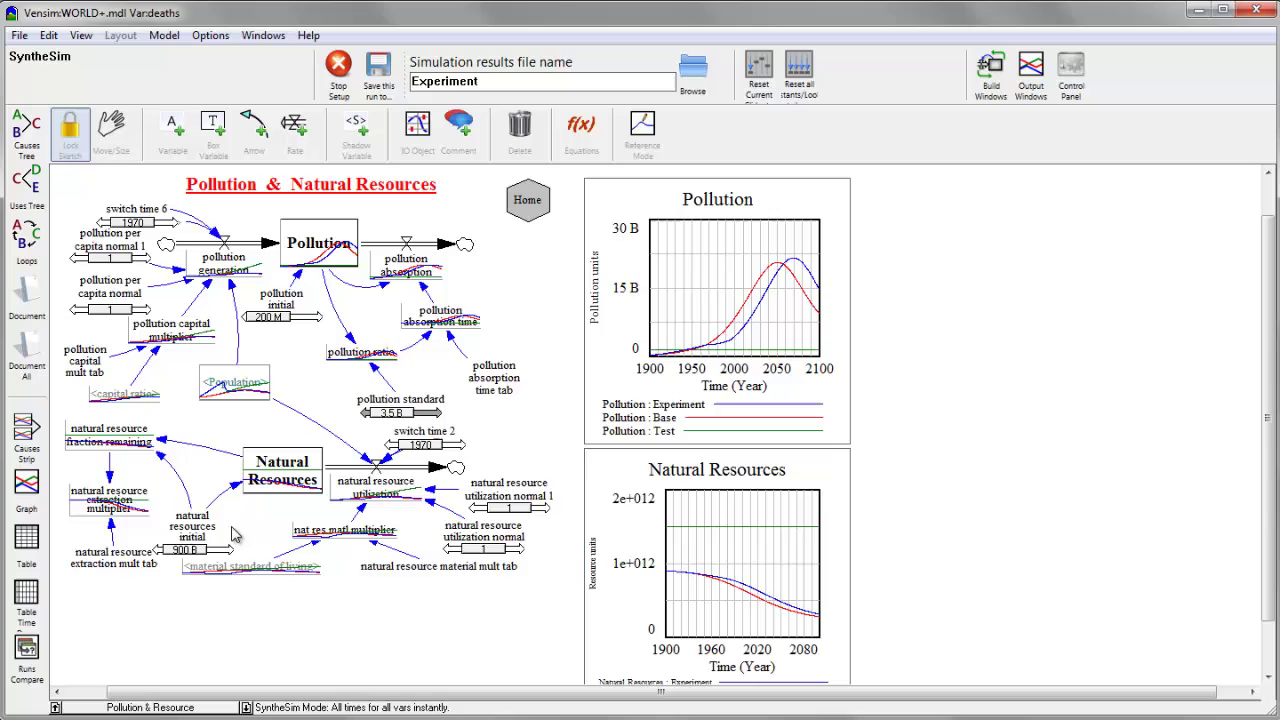
{"action": "left_click_drag", "start_coordinate": [182, 550], "coordinate": [205, 550]}
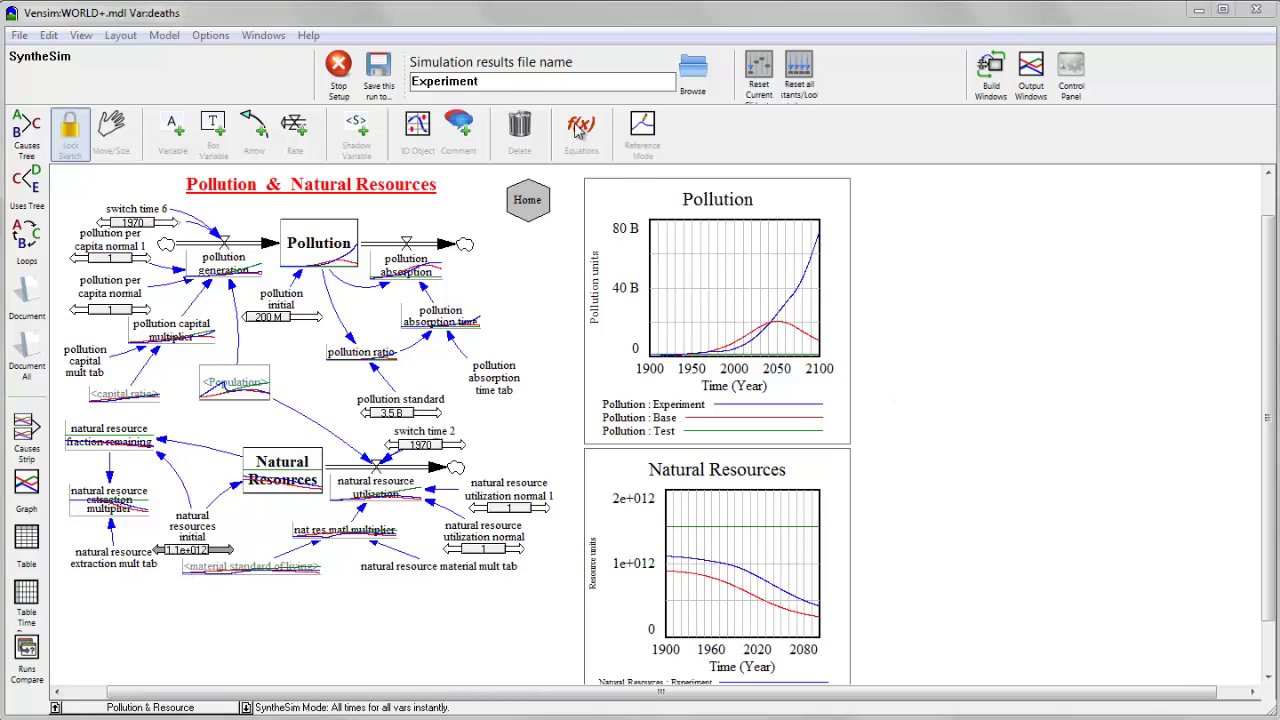
- Keep the Experiment run, start a HighResources run, and raise natural resources initial to about 1.35e+012
{"action": "left_click", "coordinate": [392, 89]}
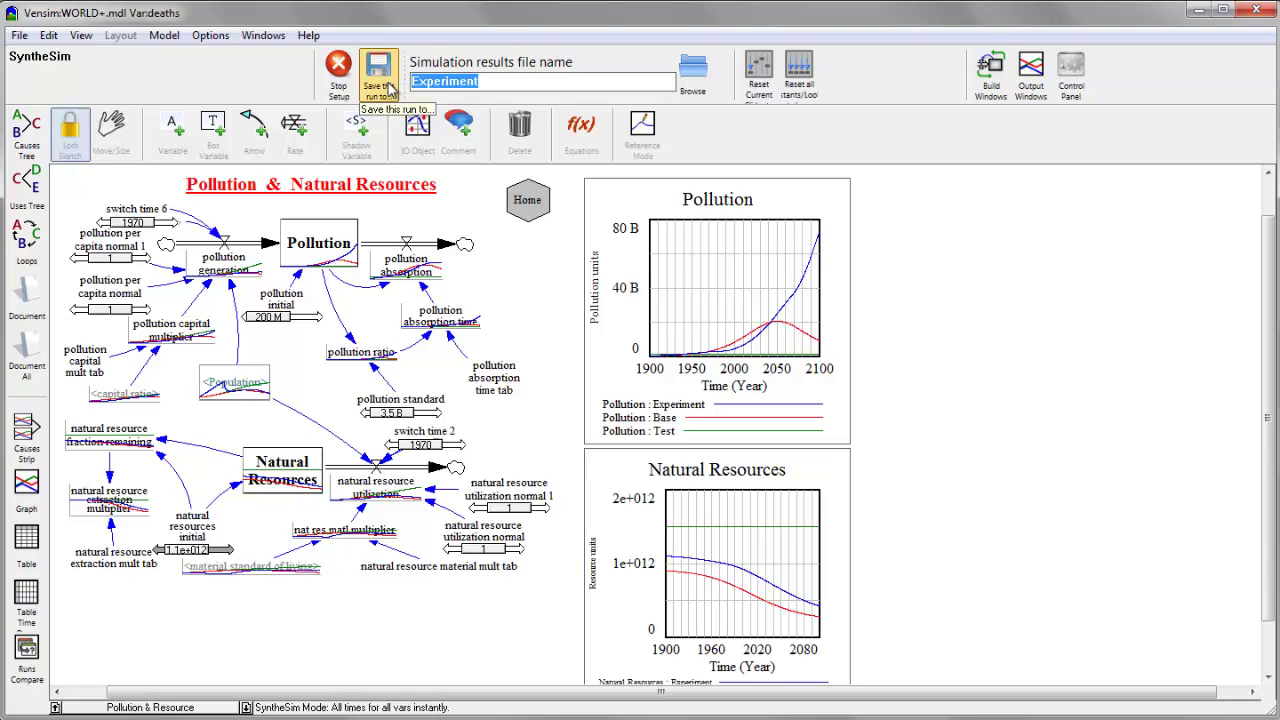
{"action": "type", "text": "High"}
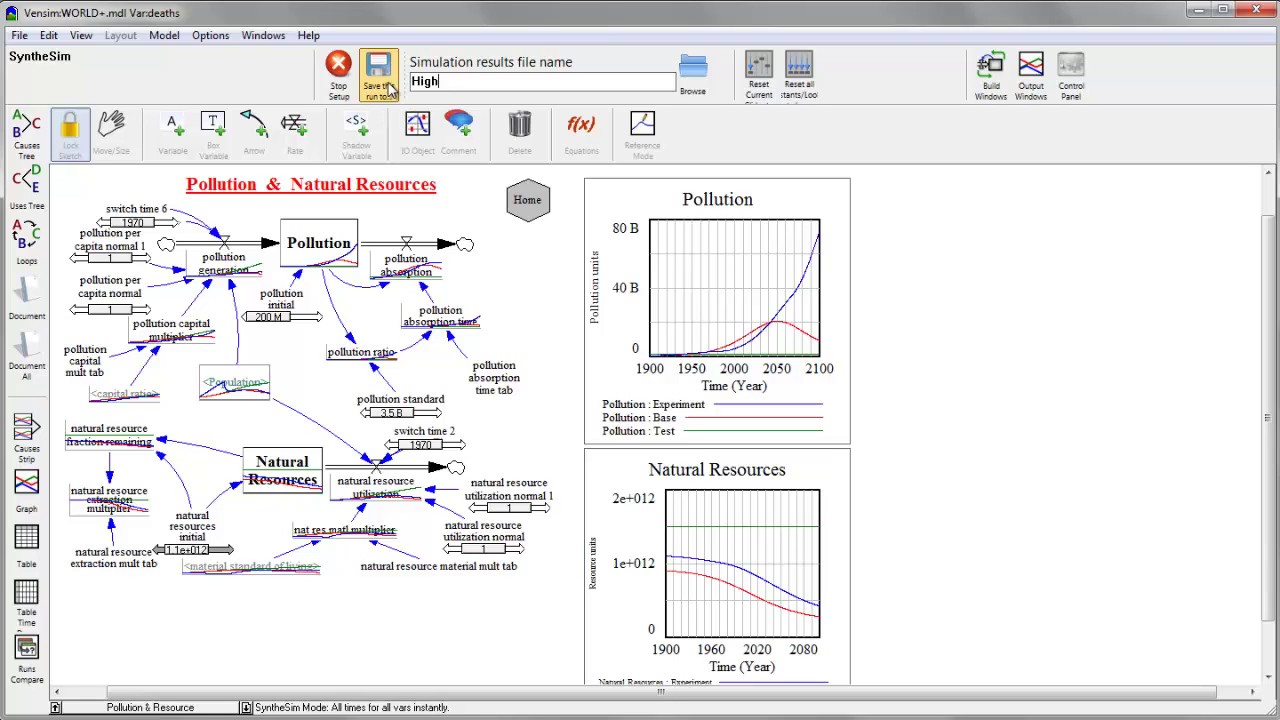
{"action": "type", "text": "Resources"}
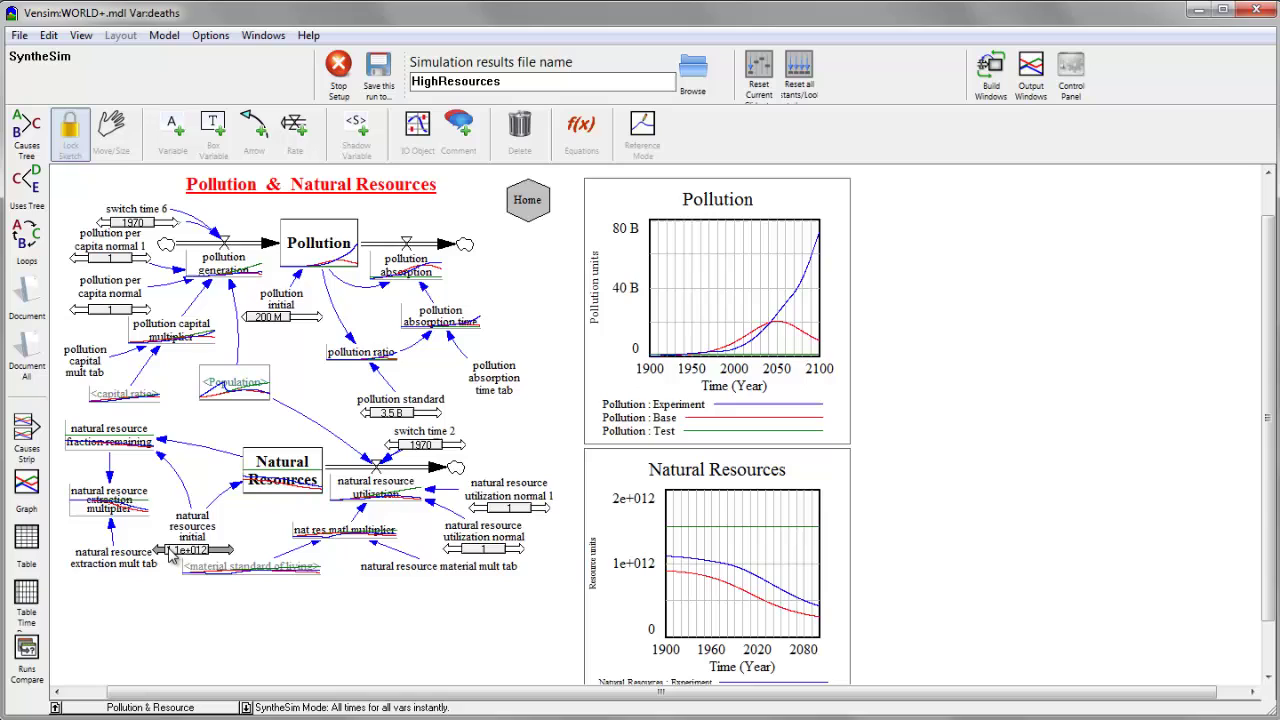
{"action": "left_click_drag", "start_coordinate": [171, 557], "coordinate": [183, 562]}
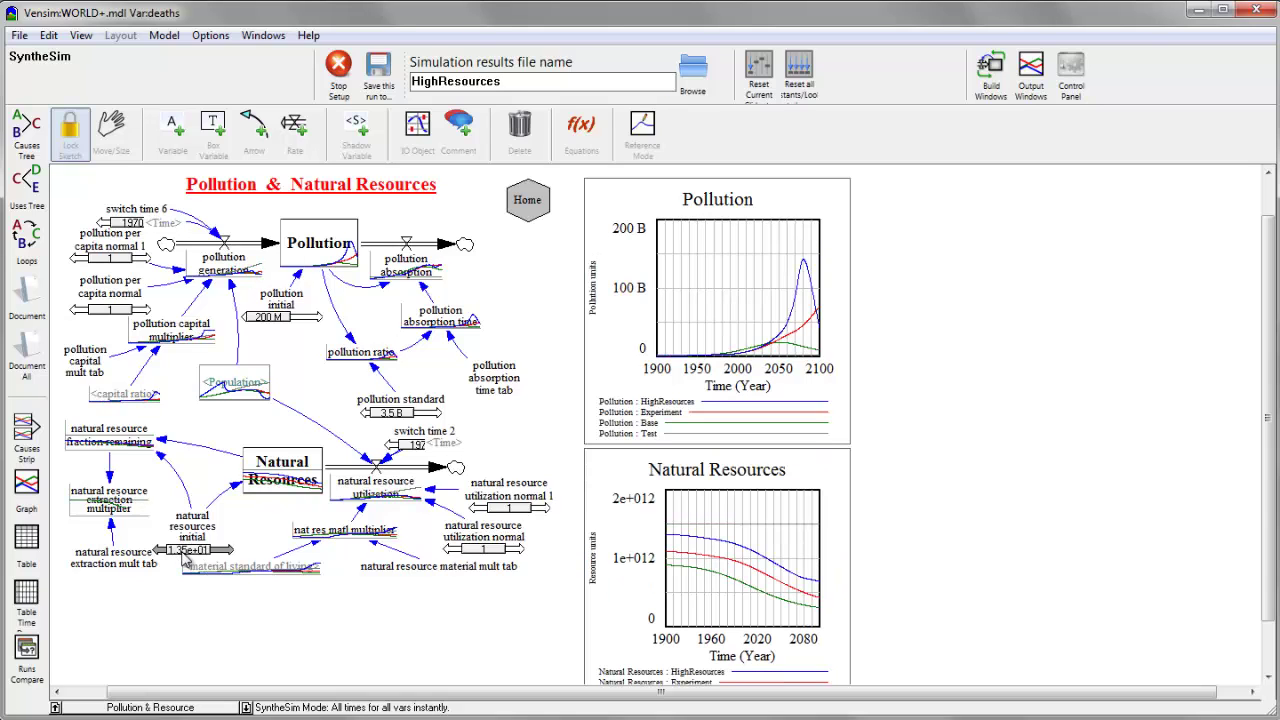
{"action": "scroll", "coordinate": [965, 601], "scroll_direction": "down", "scroll_amount": 1}
{"action": "scroll", "coordinate": [965, 601], "scroll_direction": "down", "scroll_amount": 1}
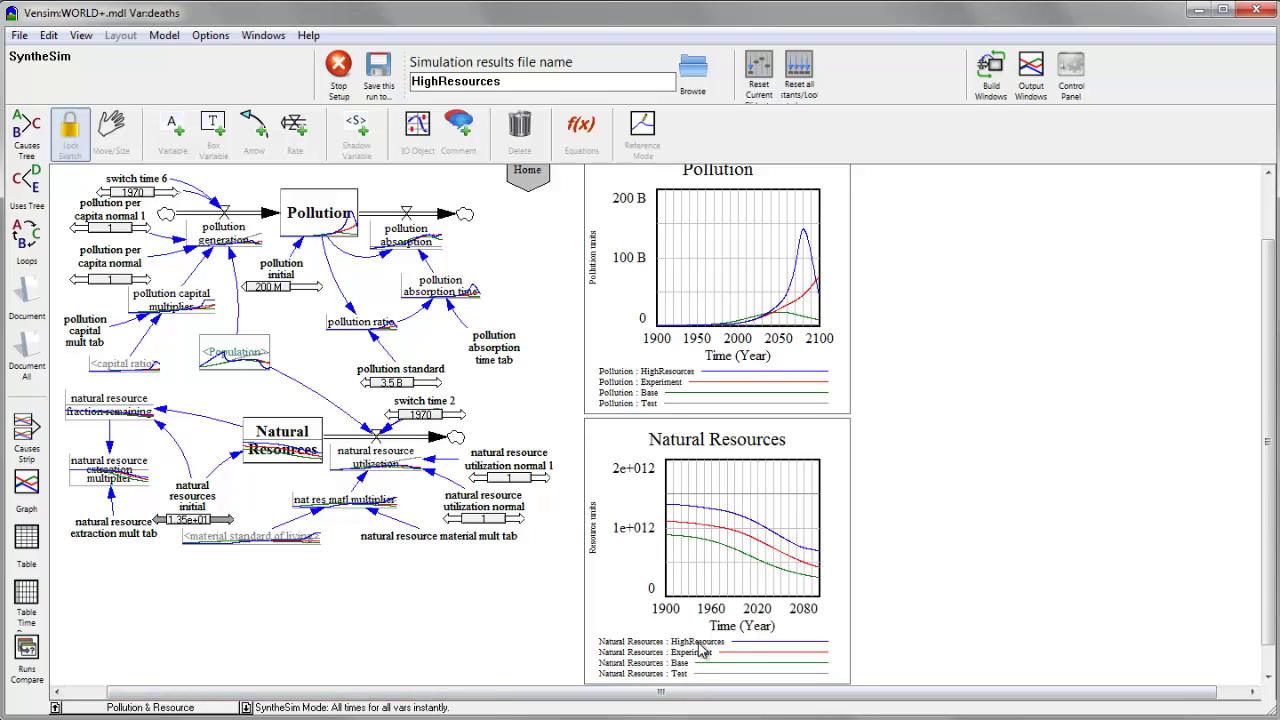
- Move the Test and Experiment datasets to Available, leaving HighResources and Base loaded
{"action": "left_click", "coordinate": [1072, 68]}
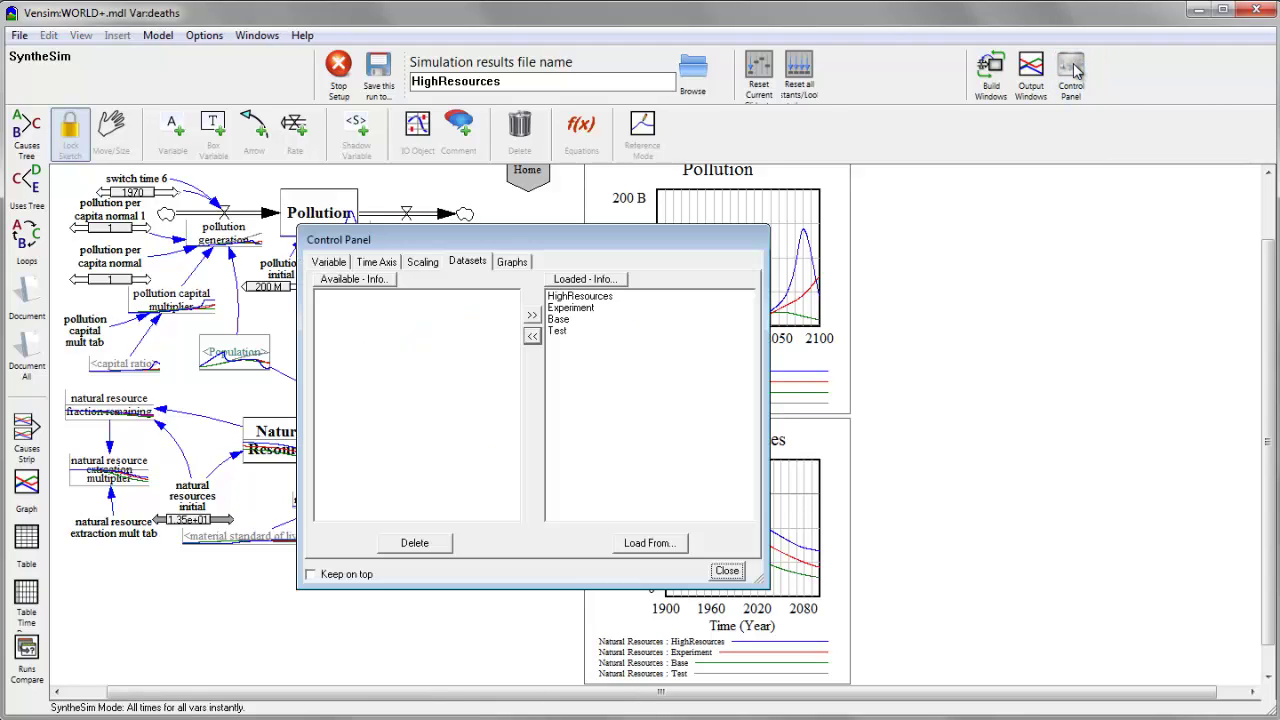
{"action": "double_click", "coordinate": [563, 331]}
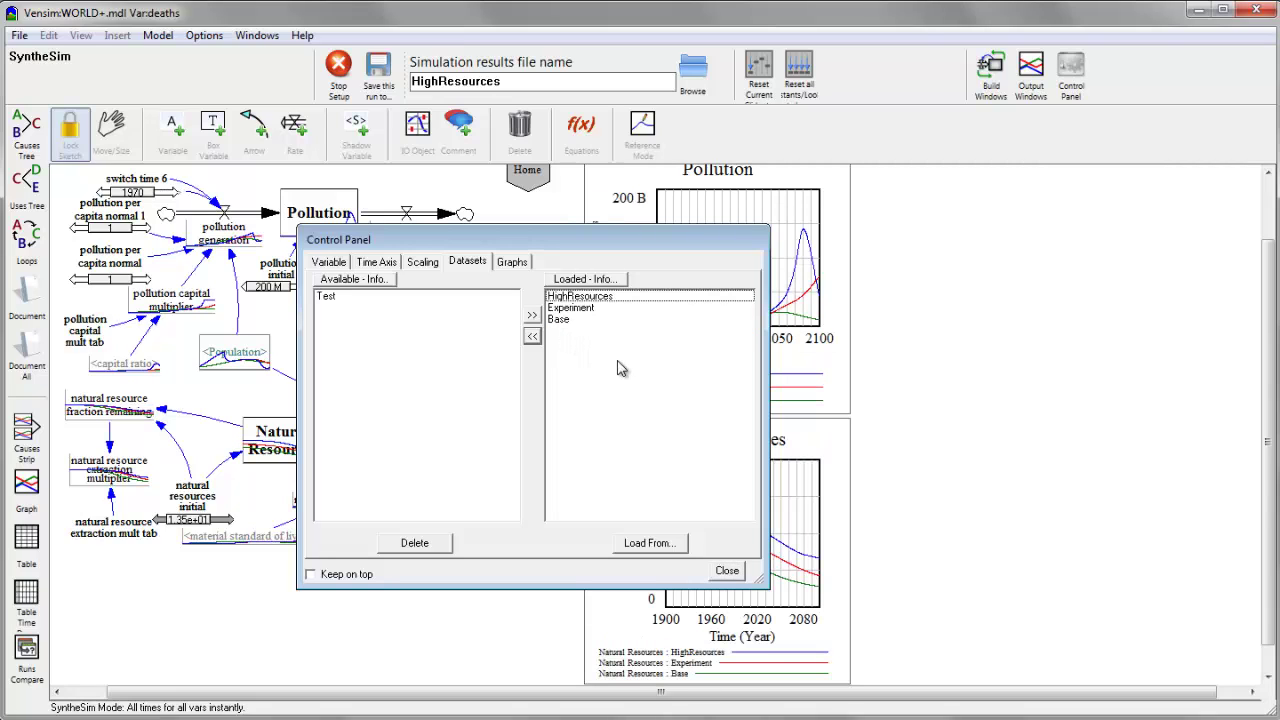
{"action": "double_click", "coordinate": [589, 308]}
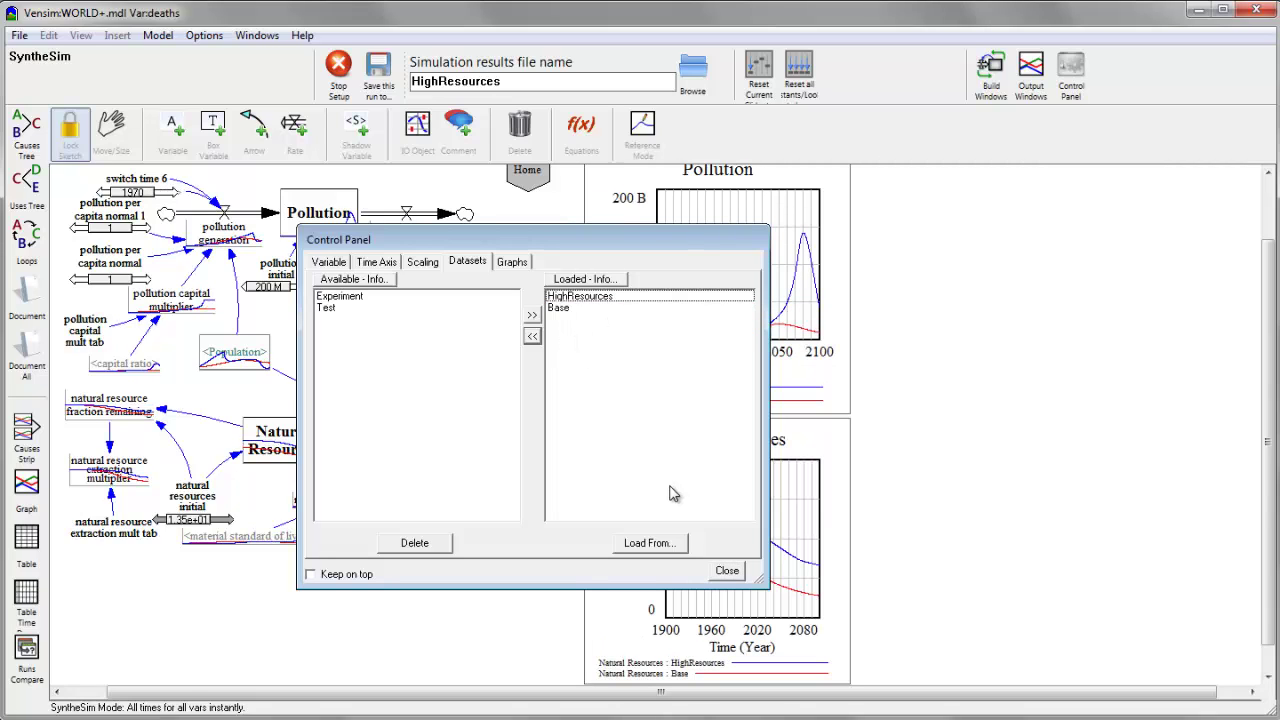
{"action": "left_click", "coordinate": [726, 572]}
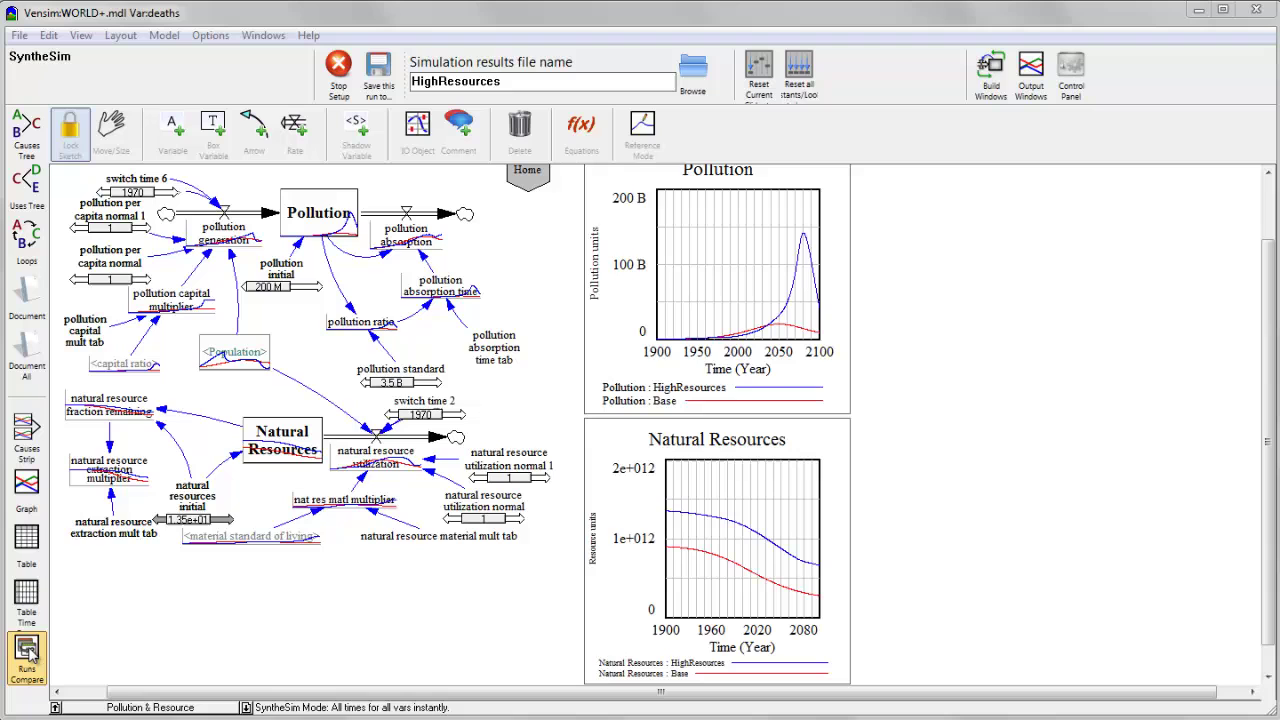
{"action": "left_click", "coordinate": [27, 650]}
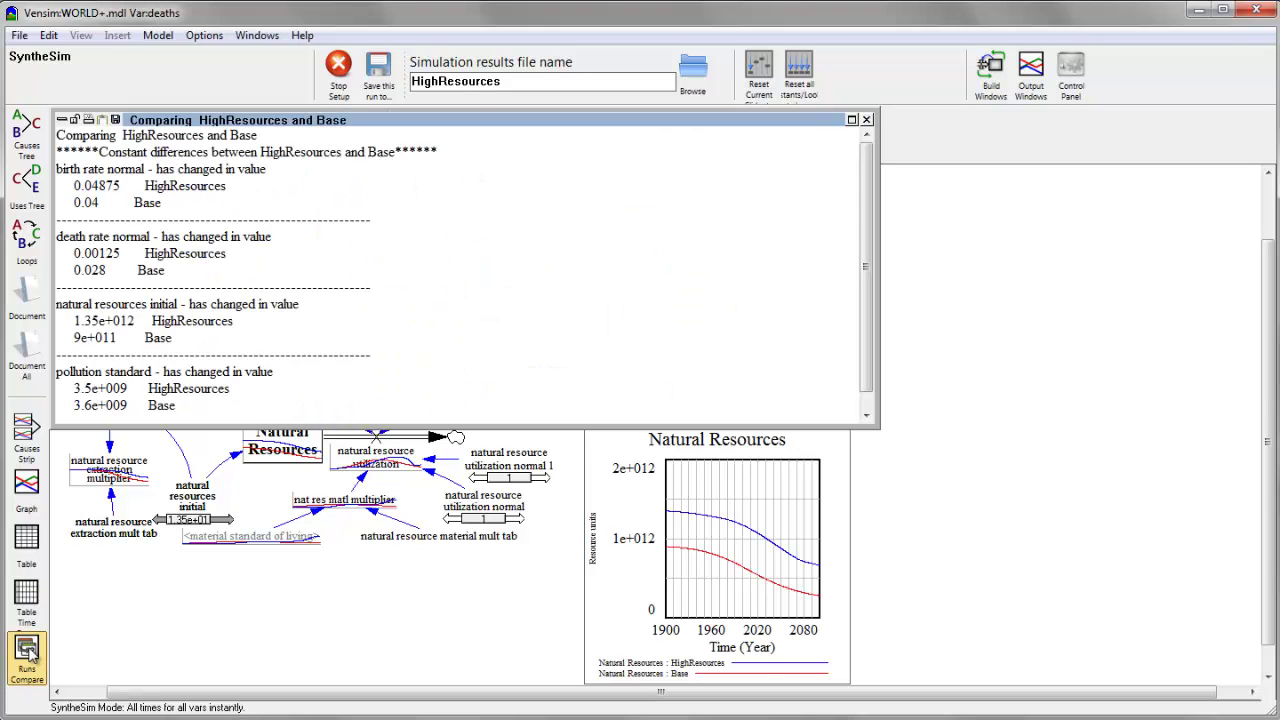
{"action": "left_click_drag", "start_coordinate": [462, 122], "coordinate": [604, 168]}
{"action": "left_click_drag", "start_coordinate": [645, 230], "coordinate": [646, 231]}
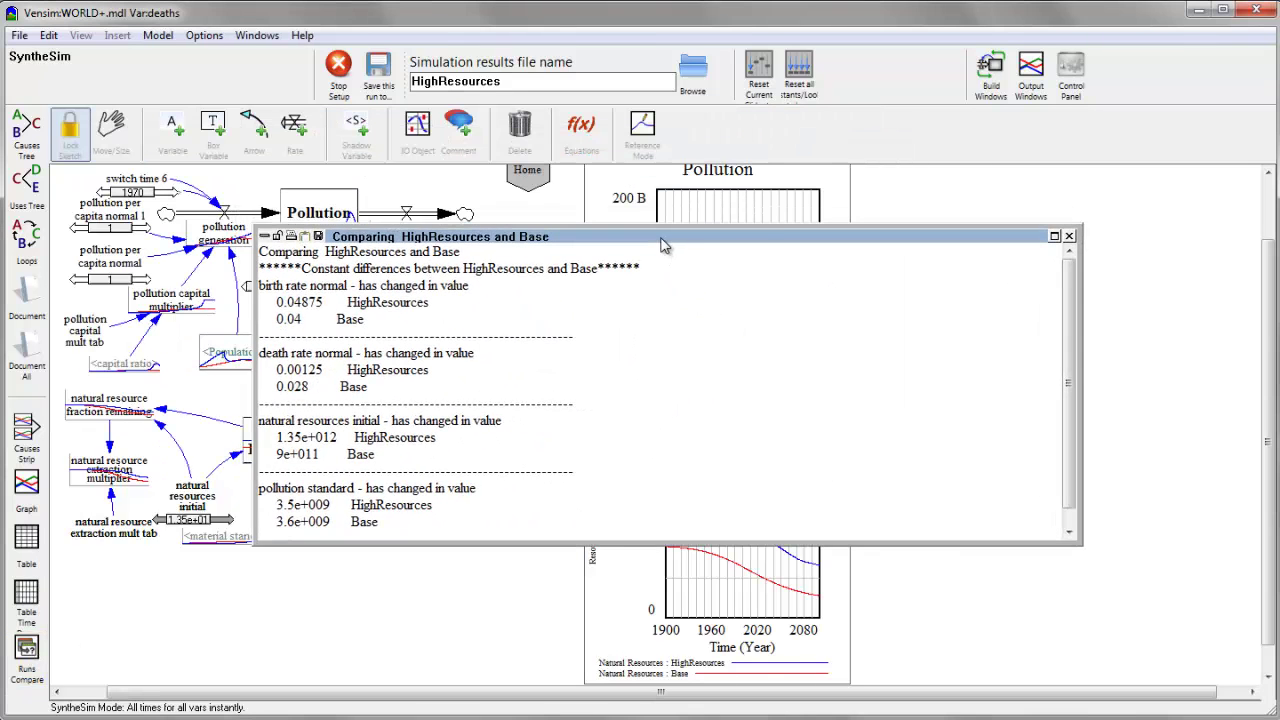
{"action": "left_click_drag", "start_coordinate": [538, 533], "coordinate": [541, 657]}
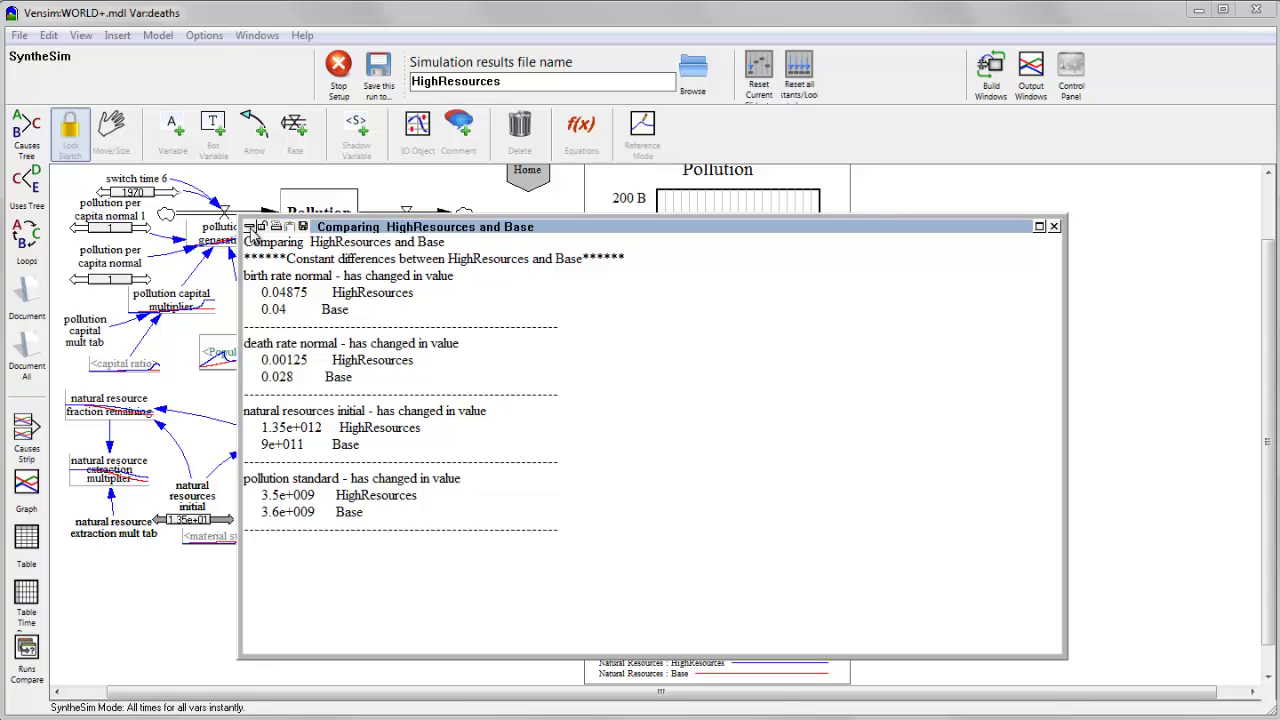
{"action": "left_click", "coordinate": [251, 229]}
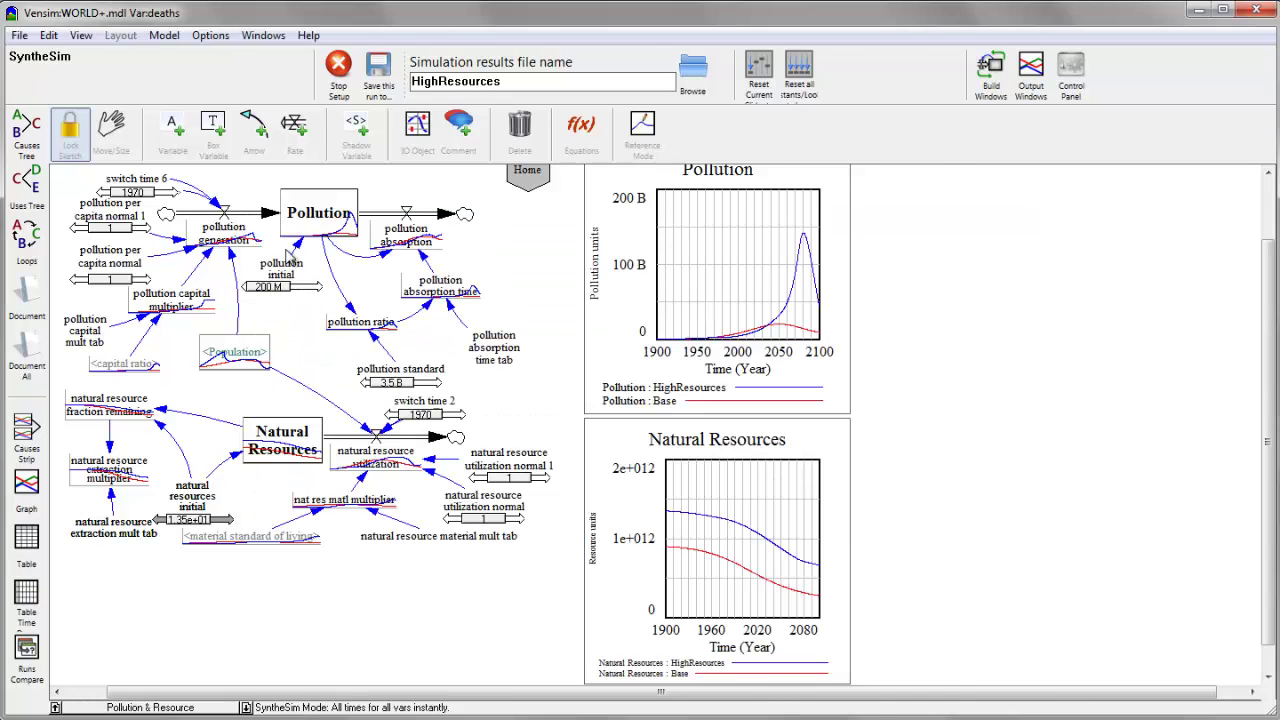
- Reset natural resources initial and then all other constants to their base values
{"action": "left_click", "coordinate": [758, 70]}
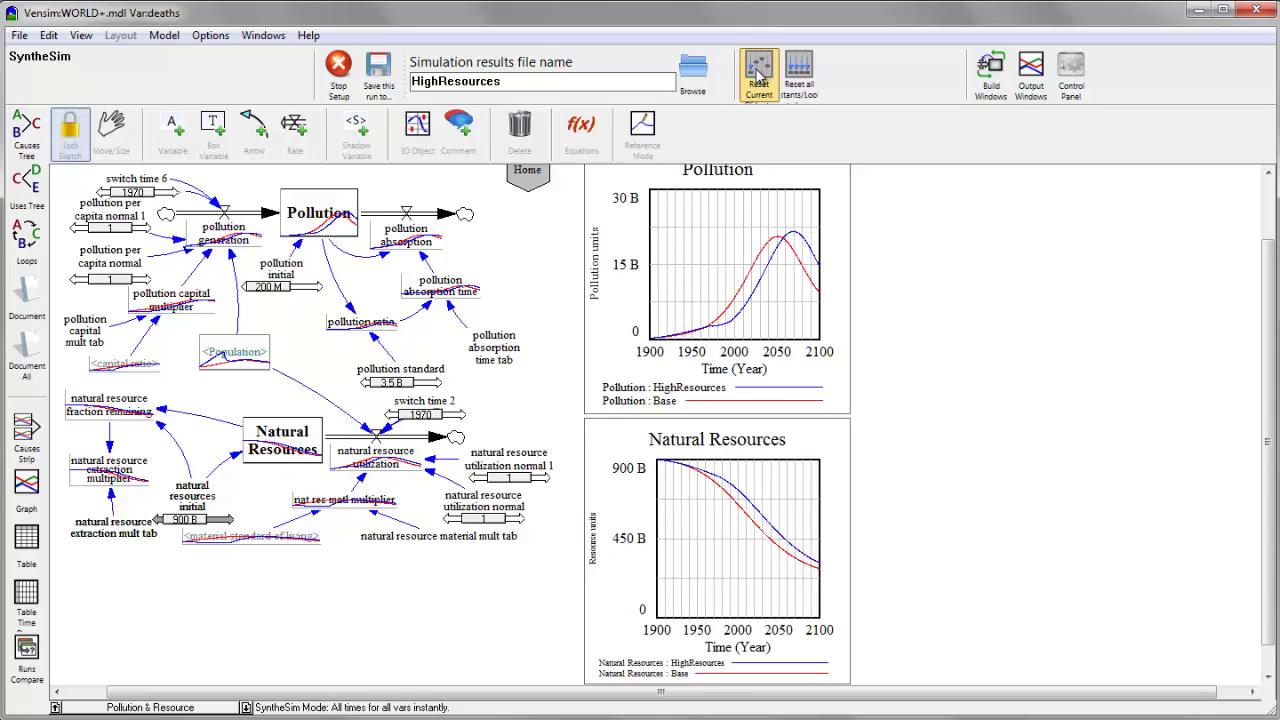
{"action": "left_click", "coordinate": [798, 68]}
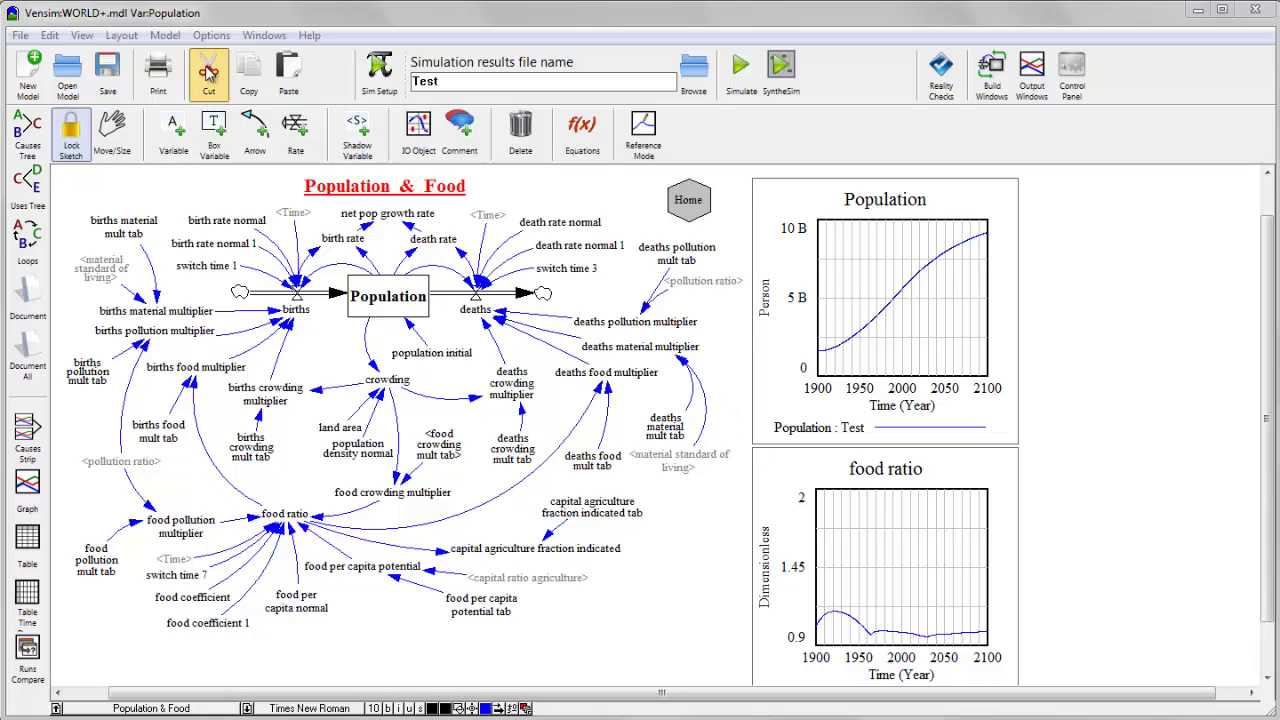
{"action": "left_click", "coordinate": [20, 36]}
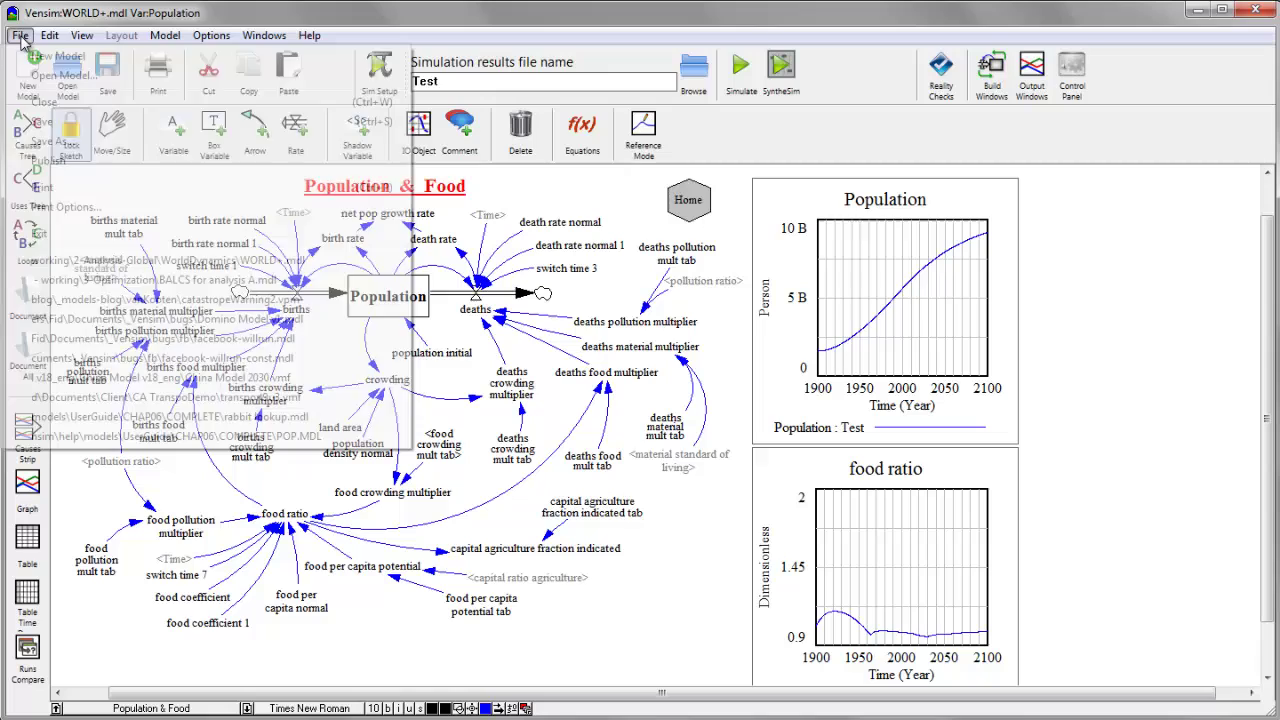
- Open the recent BALCS for analysis A.mdl, loading it despite errors, and try to simulate it
{"action": "left_click", "coordinate": [110, 284]}
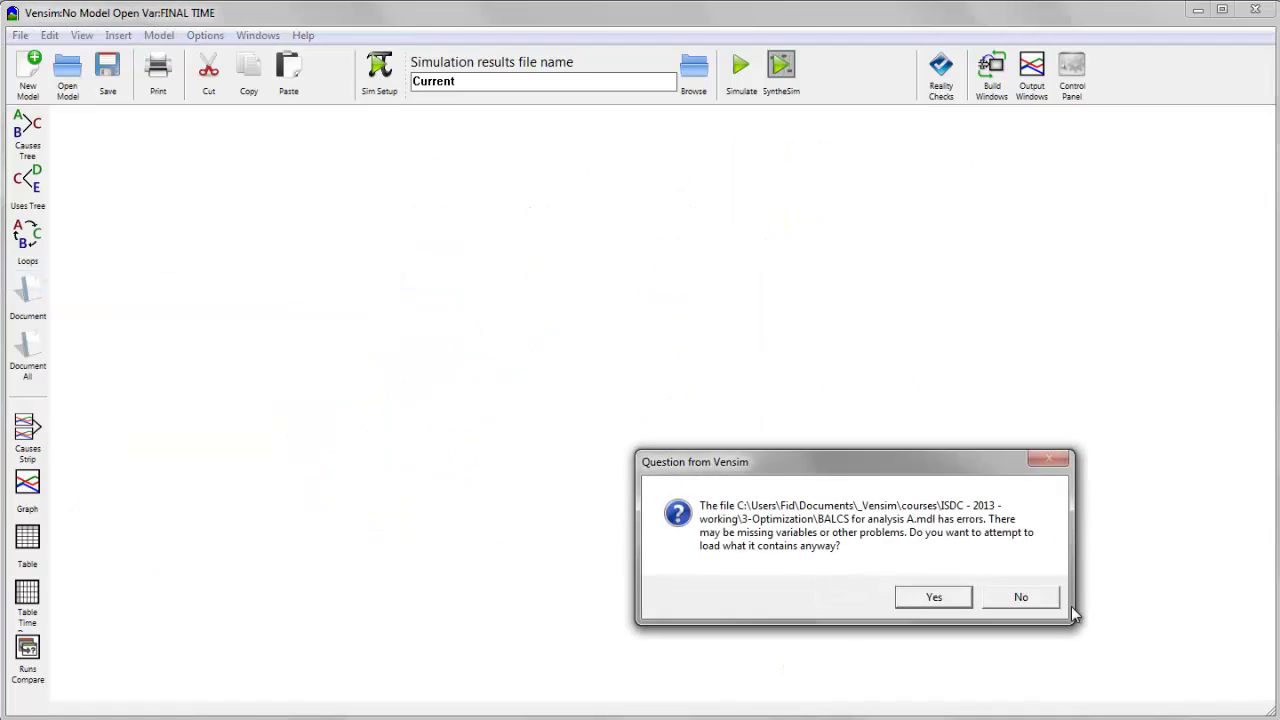
{"action": "left_click", "coordinate": [930, 600]}
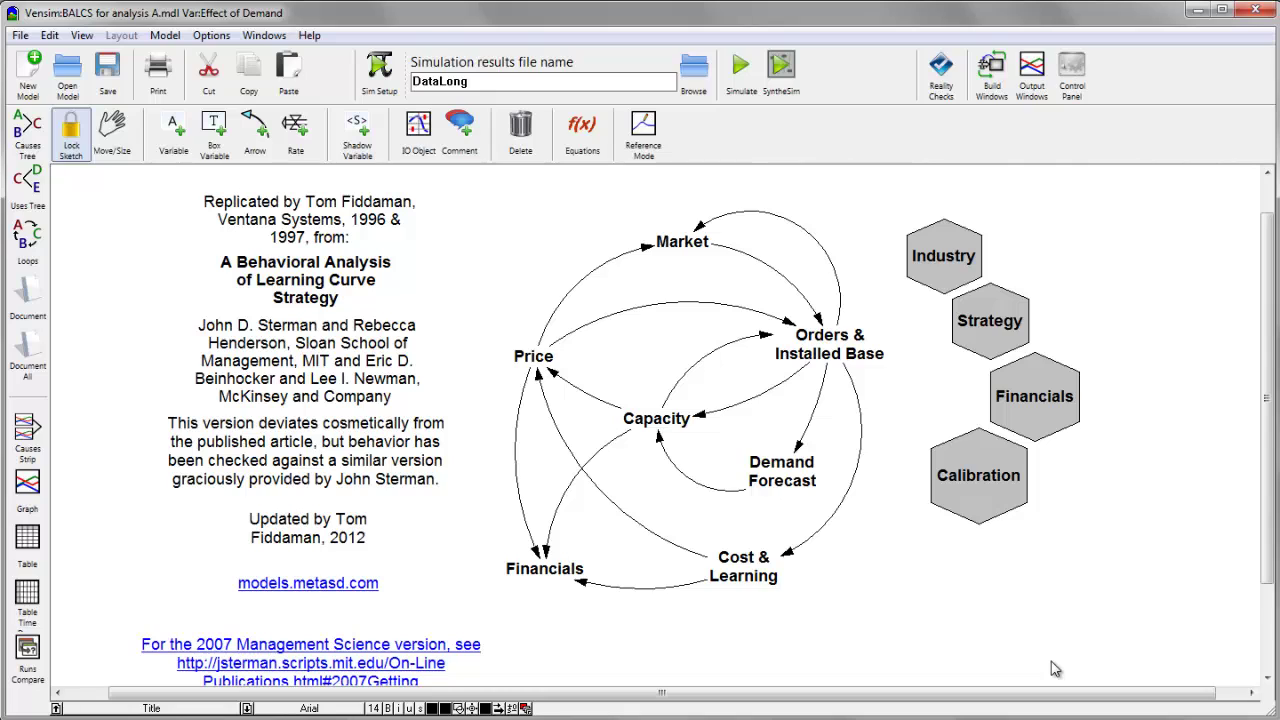
{"action": "left_click", "coordinate": [741, 65]}
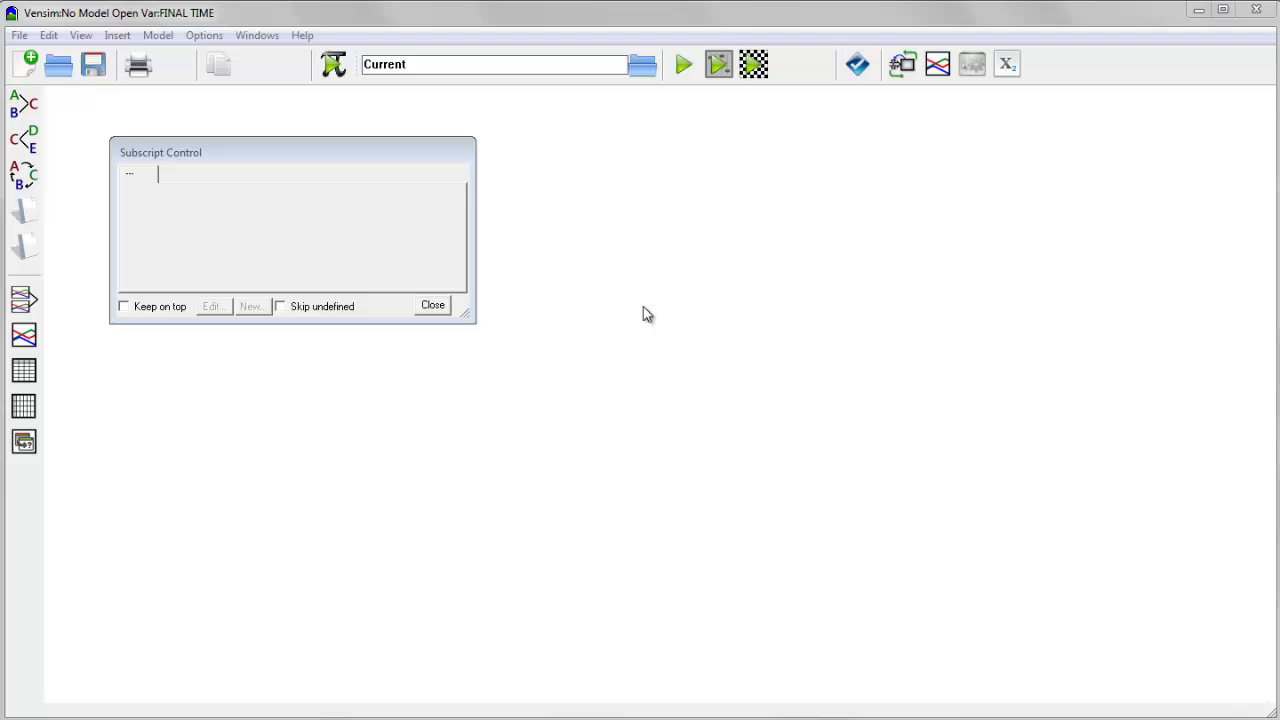
- Open the packaged model BALCS for analysis A.vpm from File > Open Model
{"action": "left_click", "coordinate": [20, 38]}
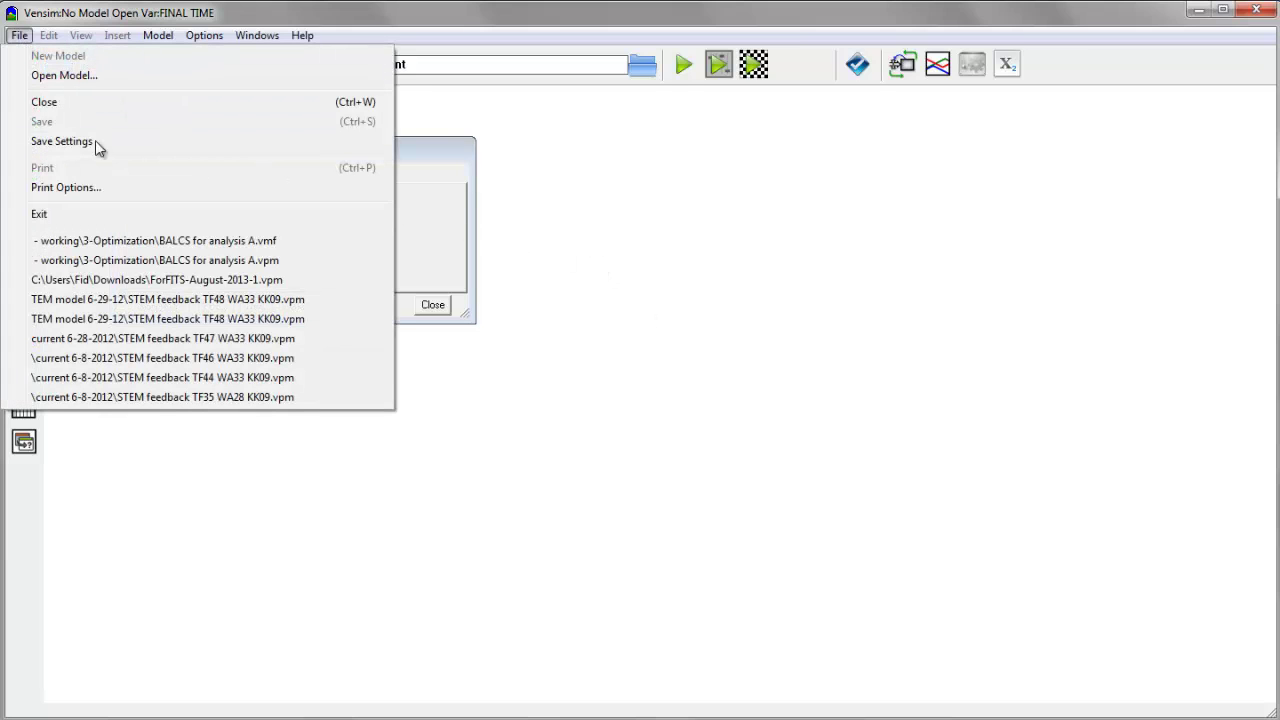
{"action": "left_click", "coordinate": [79, 80]}
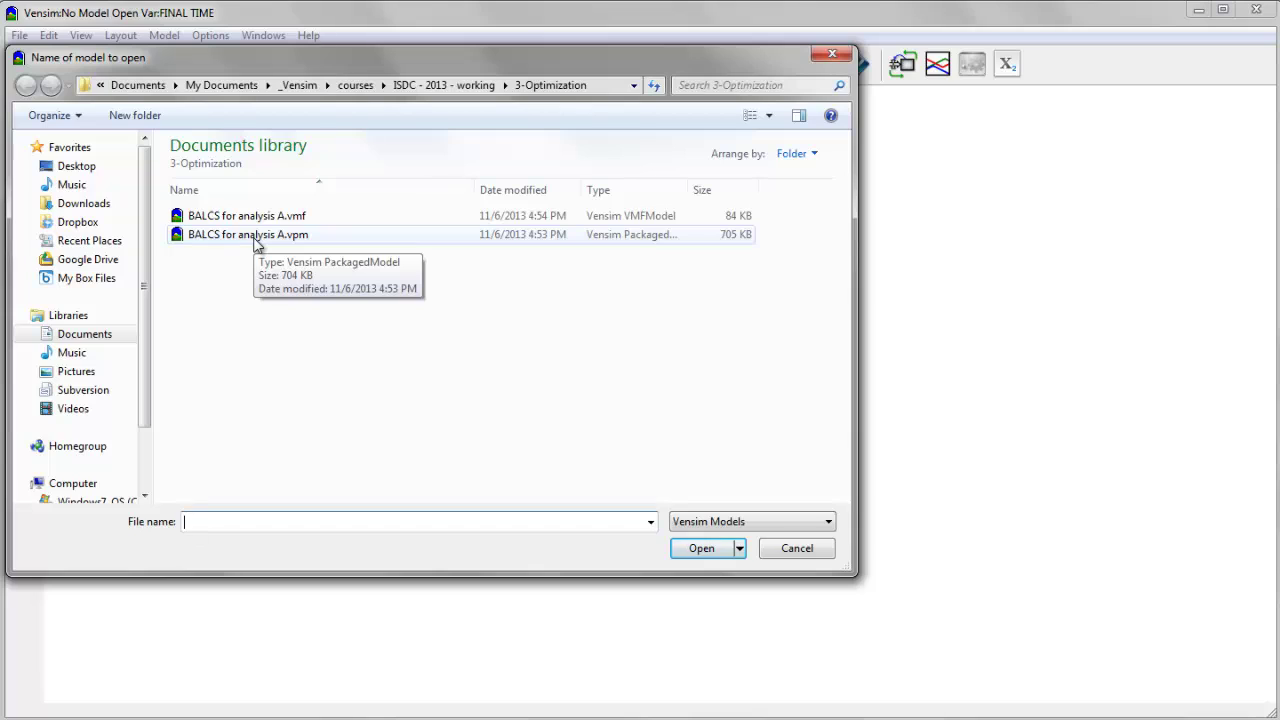
{"action": "left_click", "coordinate": [257, 245]}
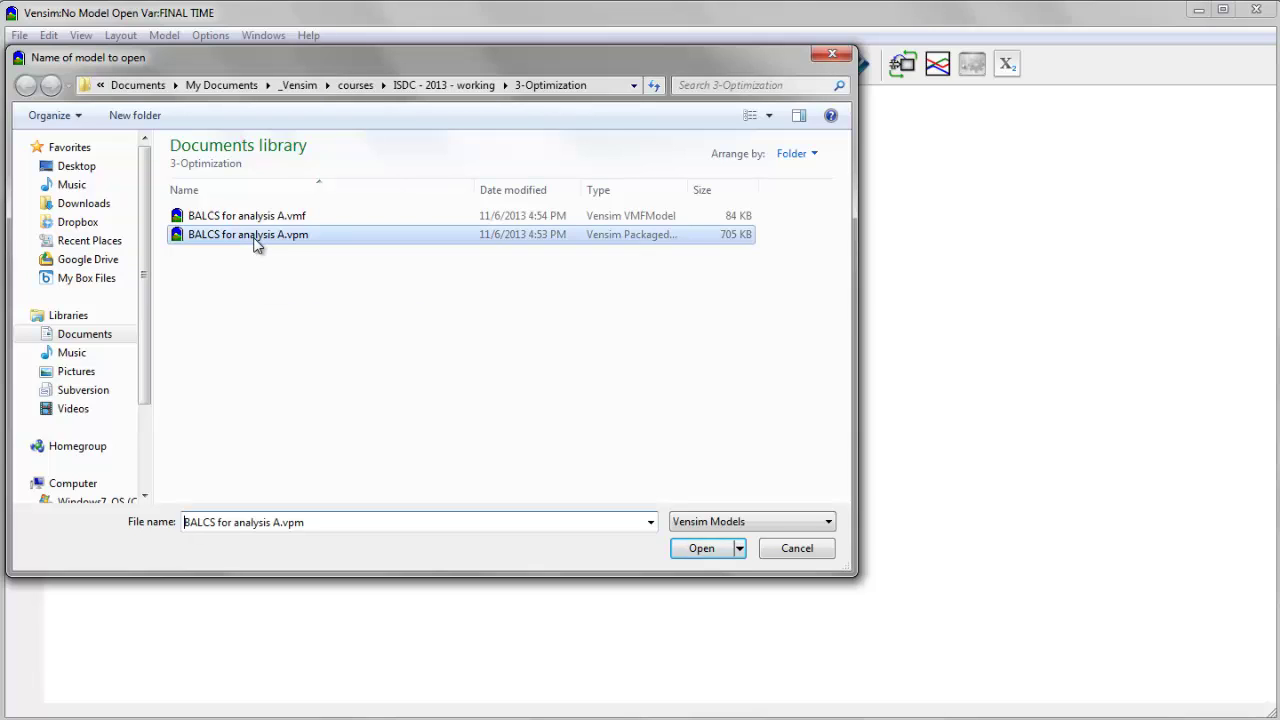
{"action": "left_click", "coordinate": [697, 550]}
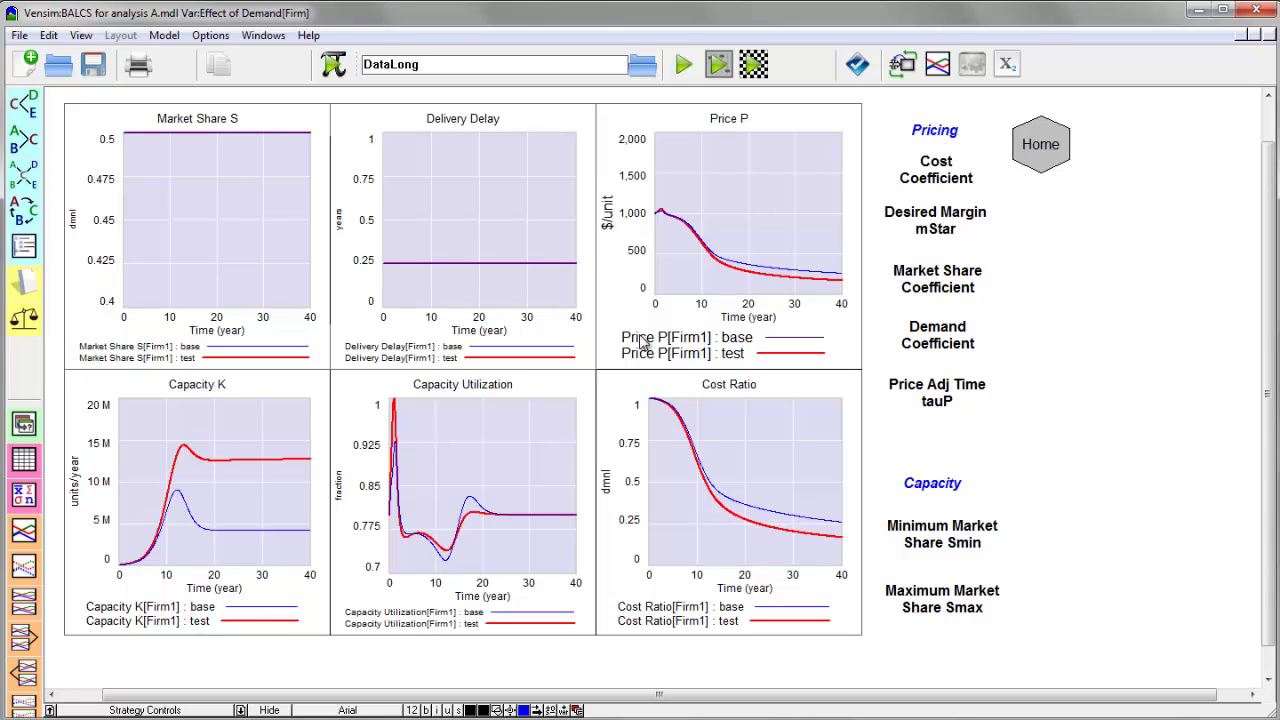
- Make Price P the workbench variable and rename the run from DataLong to test
{"action": "left_click", "coordinate": [648, 339]}
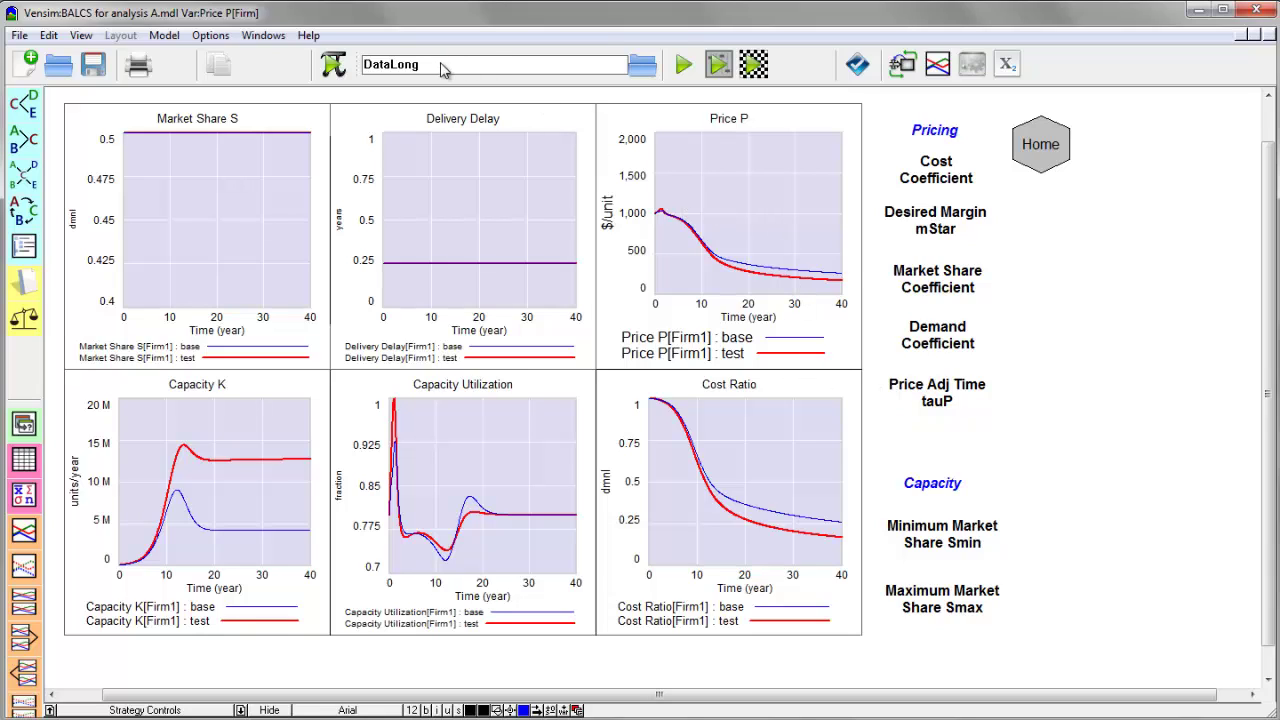
{"action": "left_click_drag", "start_coordinate": [444, 68], "coordinate": [364, 76]}
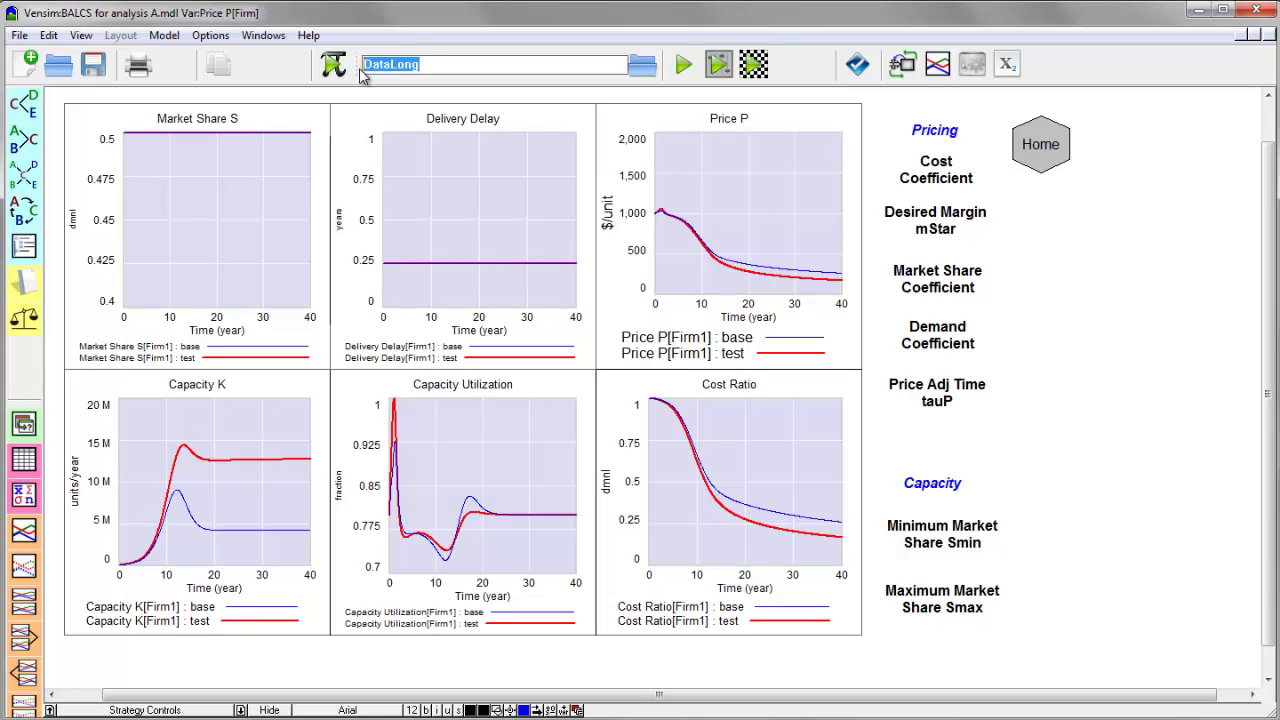
{"action": "type", "text": "test"}
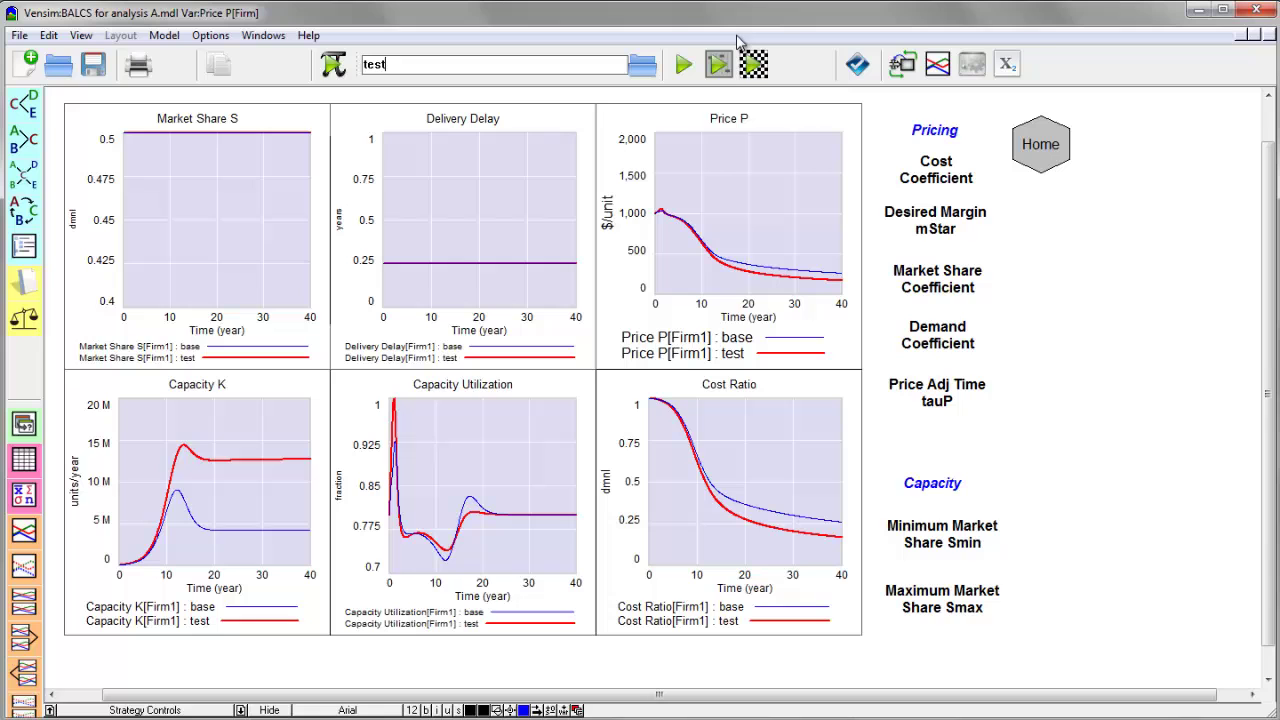
- Start SyntheSim, dismiss the protected test.vdf warning, and save the new dataset as test2
{"action": "left_click", "coordinate": [718, 65]}
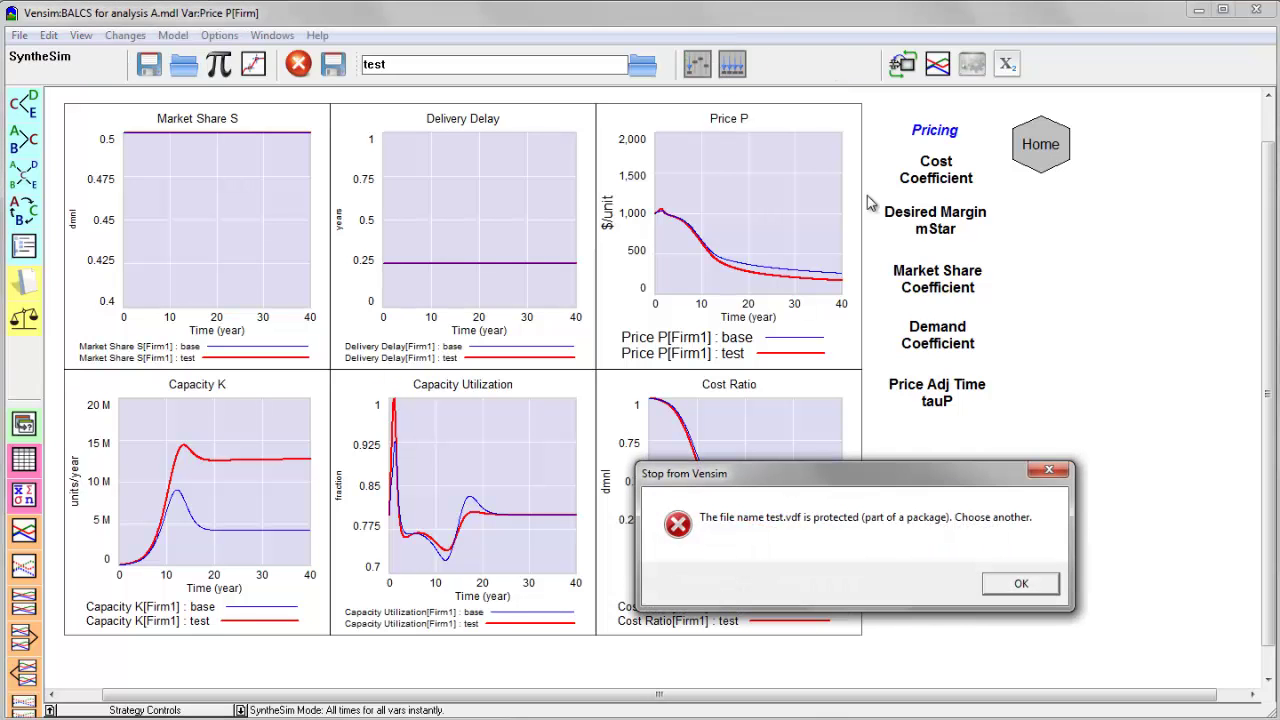
{"action": "left_click", "coordinate": [1017, 585]}
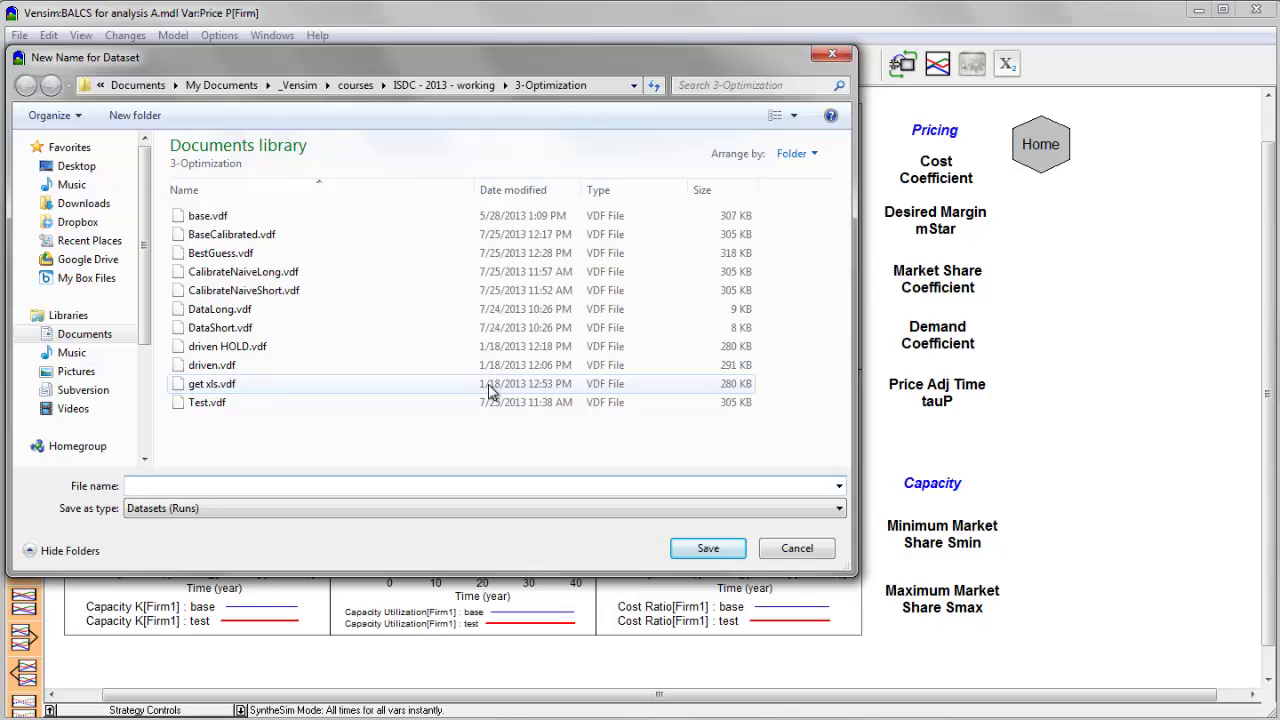
{"action": "type", "text": "test2"}
{"action": "key", "text": "Return"}
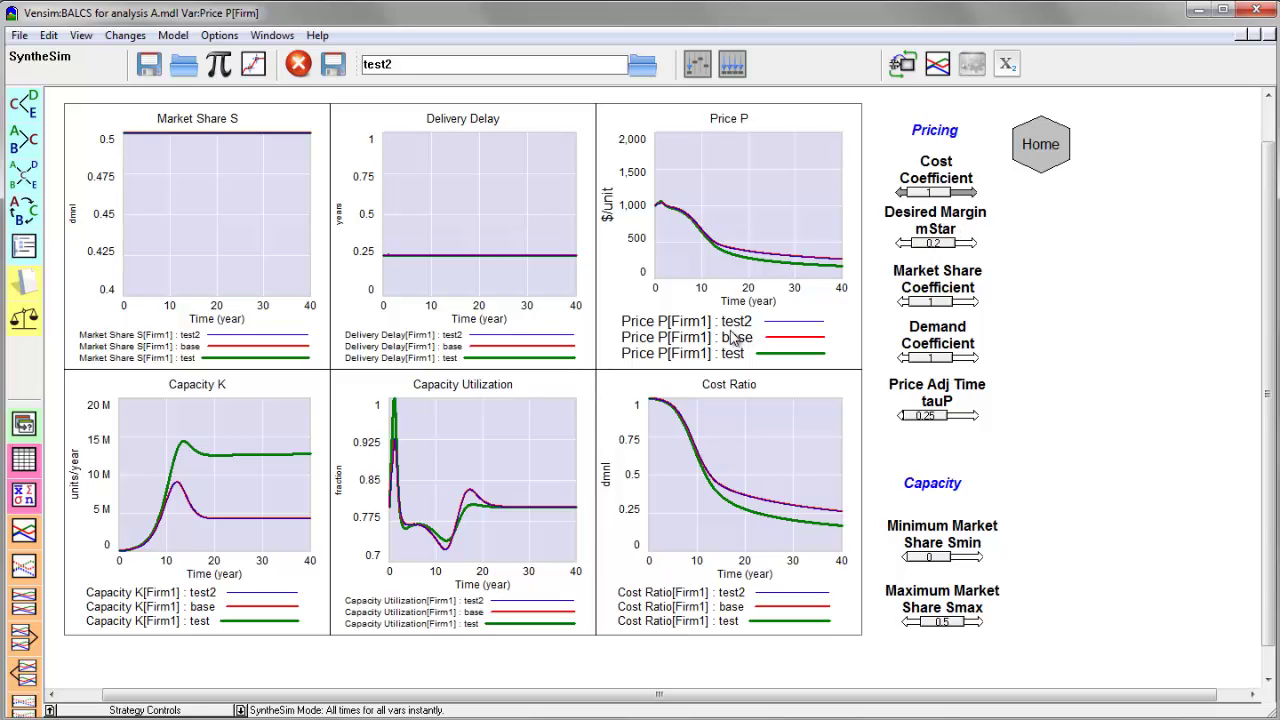
- Keep only base and test2 loaded, then set Cost Coefficient to 1.35 and Desired Margin mStar to 0.344
{"action": "left_click", "coordinate": [971, 64]}
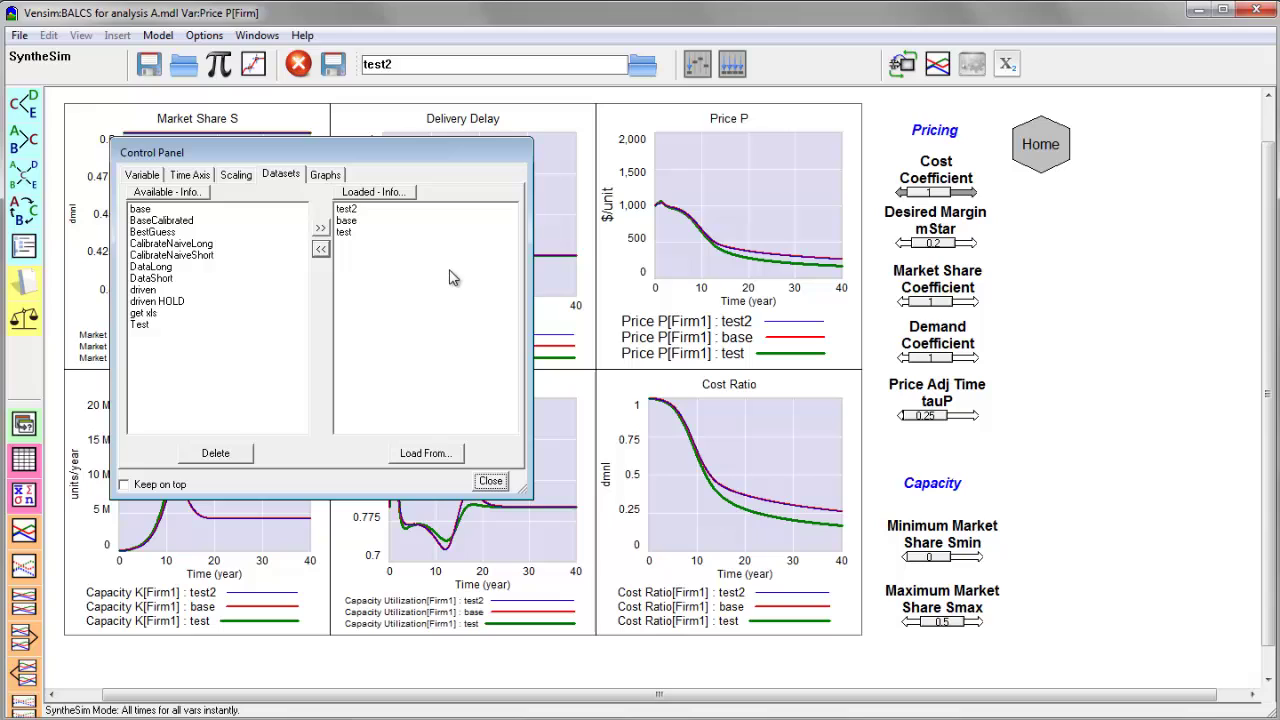
{"action": "left_click", "coordinate": [352, 221]}
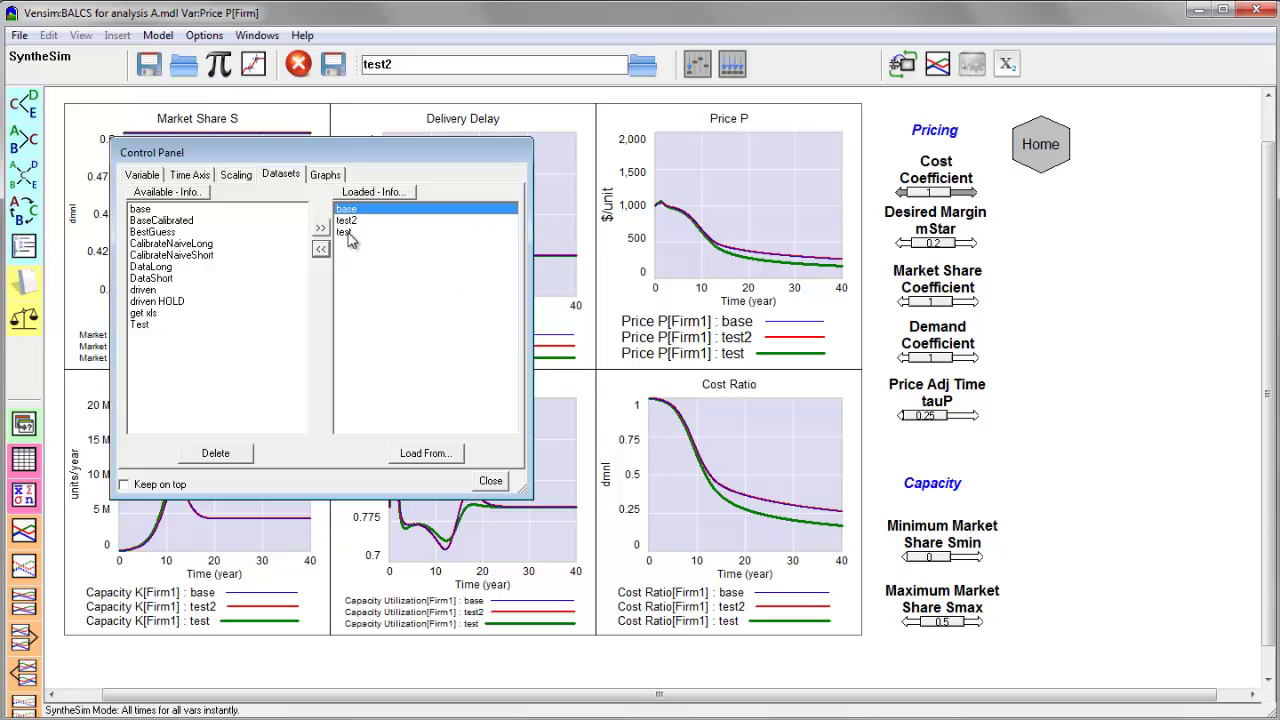
{"action": "double_click", "coordinate": [346, 234]}
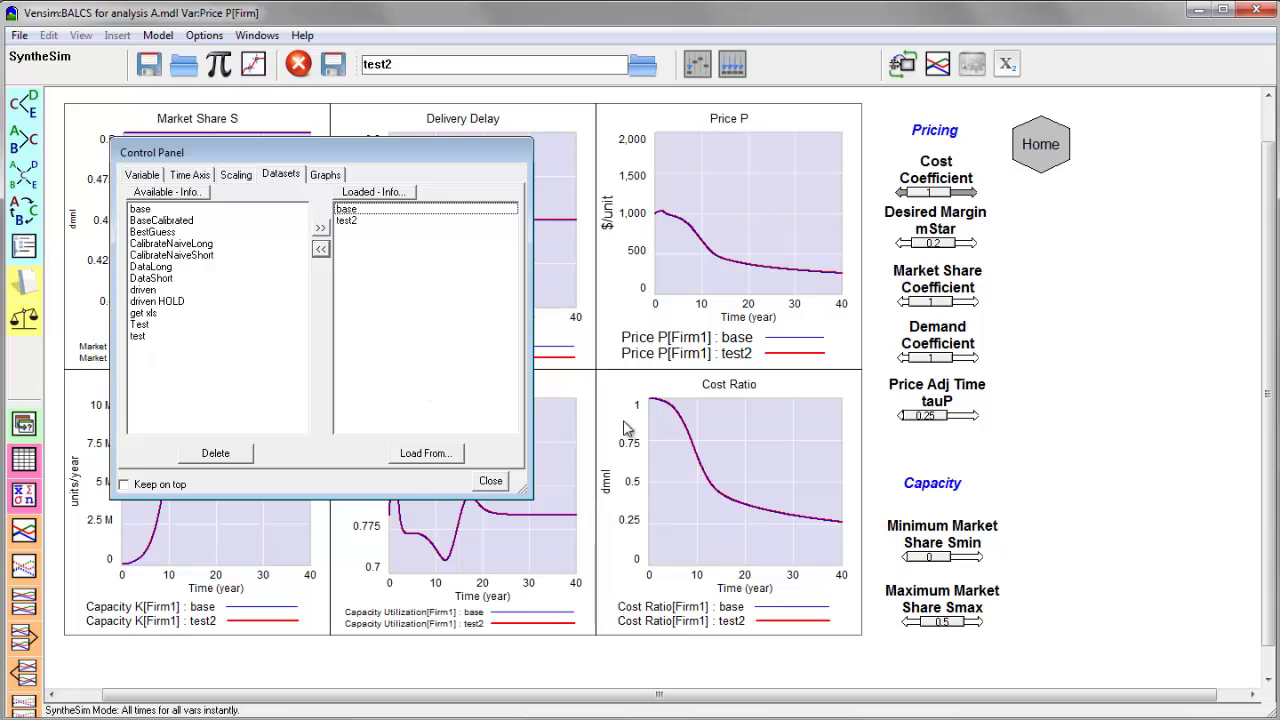
{"action": "left_click", "coordinate": [938, 194]}
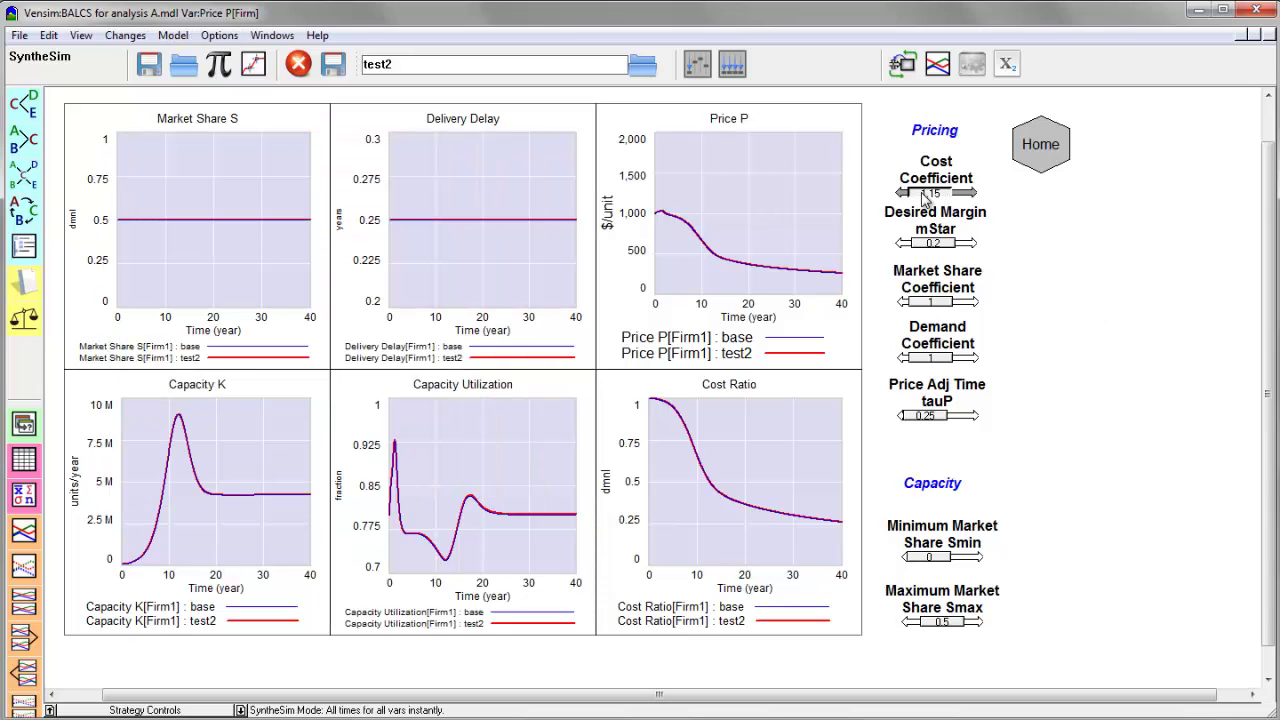
{"action": "left_click_drag", "start_coordinate": [928, 243], "coordinate": [952, 255]}
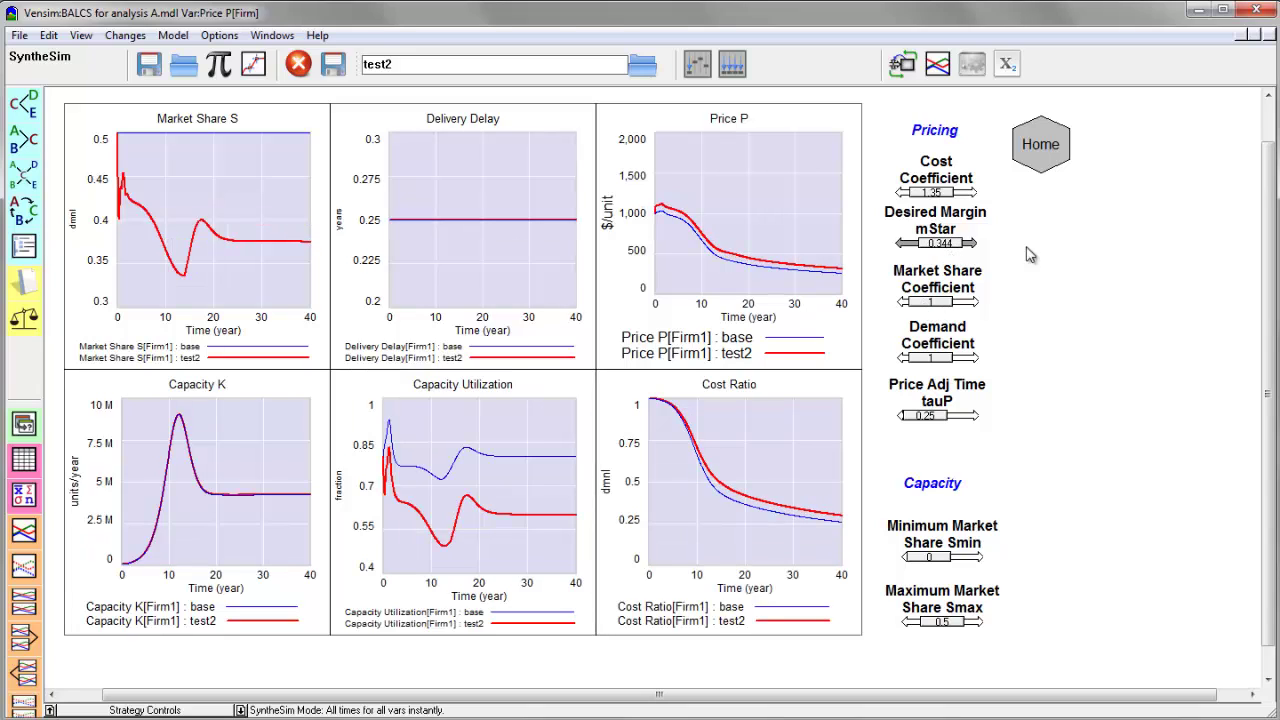
- In Subscript Control, show Firm2 only, then switch the graphs and sliders to Firm1
{"action": "left_click", "coordinate": [1010, 66]}
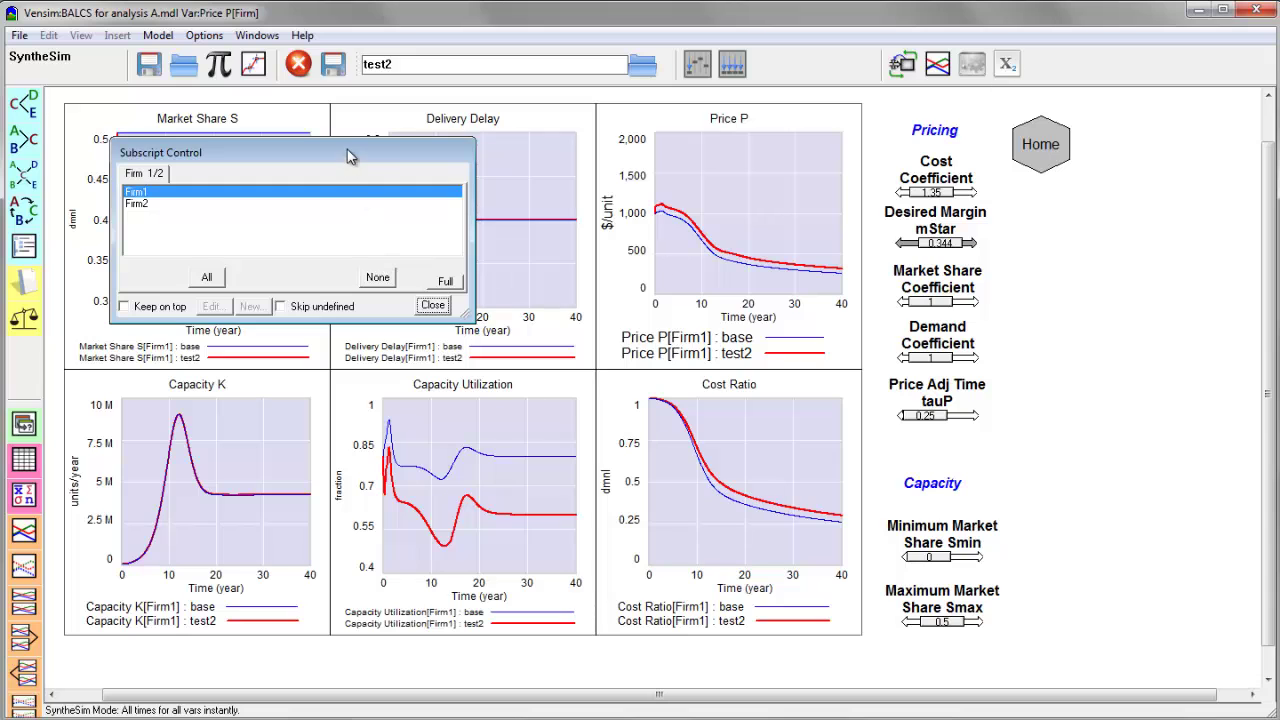
{"action": "left_click_drag", "start_coordinate": [347, 149], "coordinate": [697, 280]}
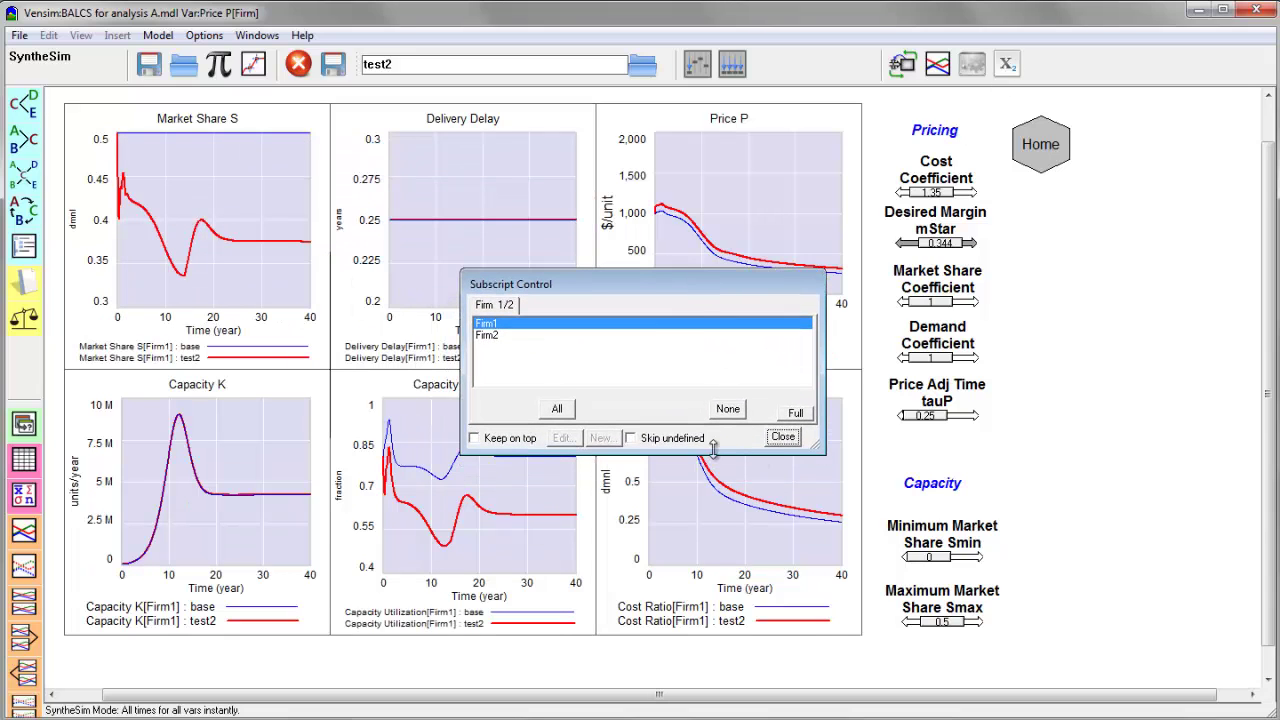
{"action": "left_click_drag", "start_coordinate": [704, 450], "coordinate": [704, 540]}
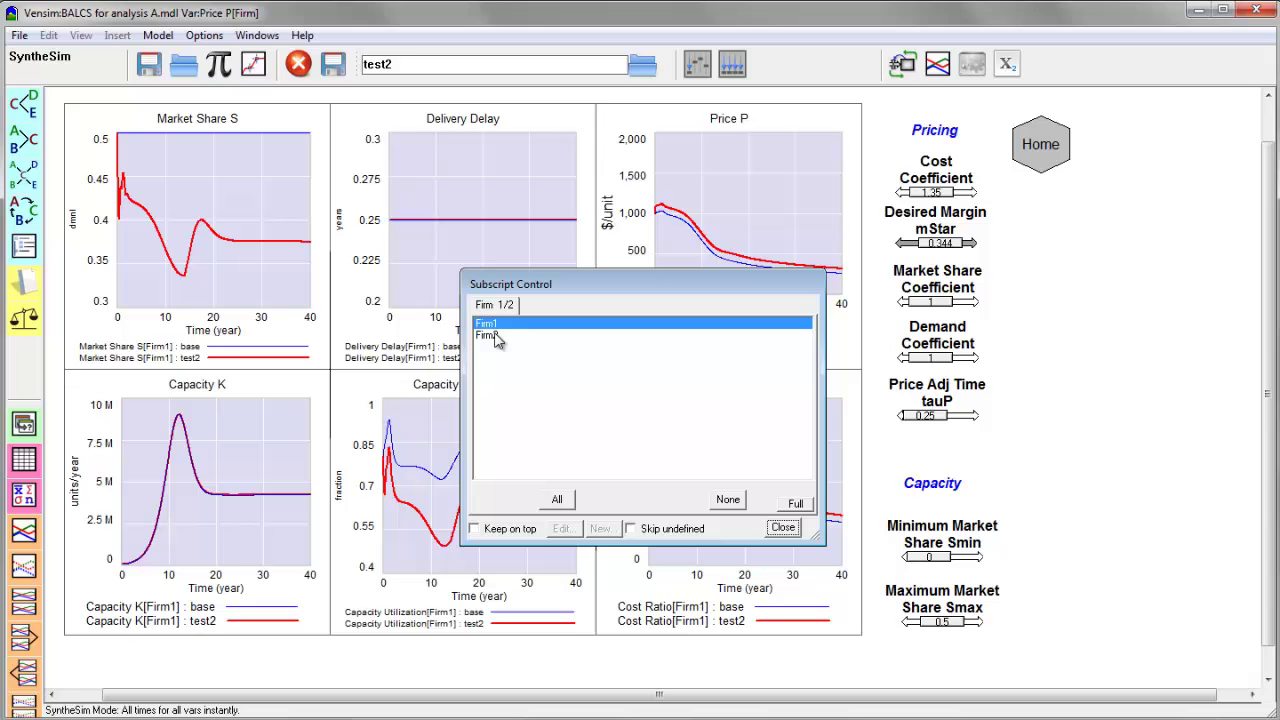
{"action": "left_click", "coordinate": [494, 336]}
{"action": "left_click", "coordinate": [494, 325]}
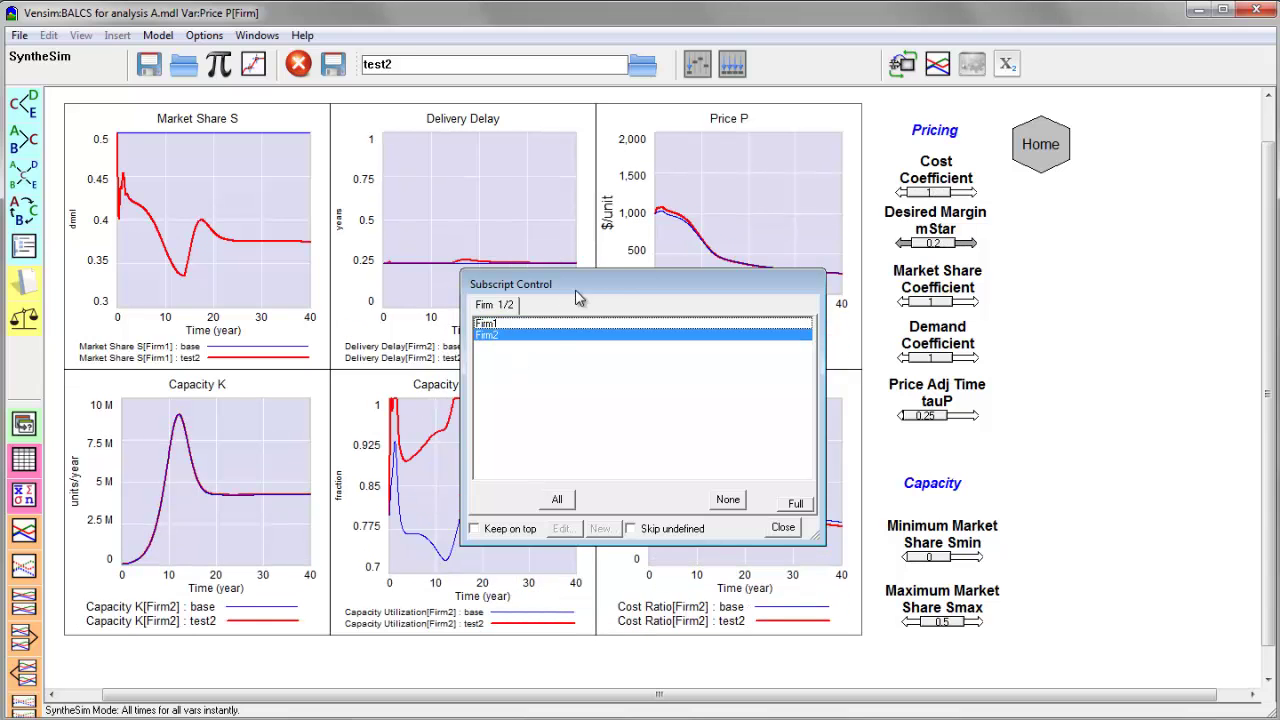
{"action": "left_click_drag", "start_coordinate": [600, 292], "coordinate": [997, 365]}
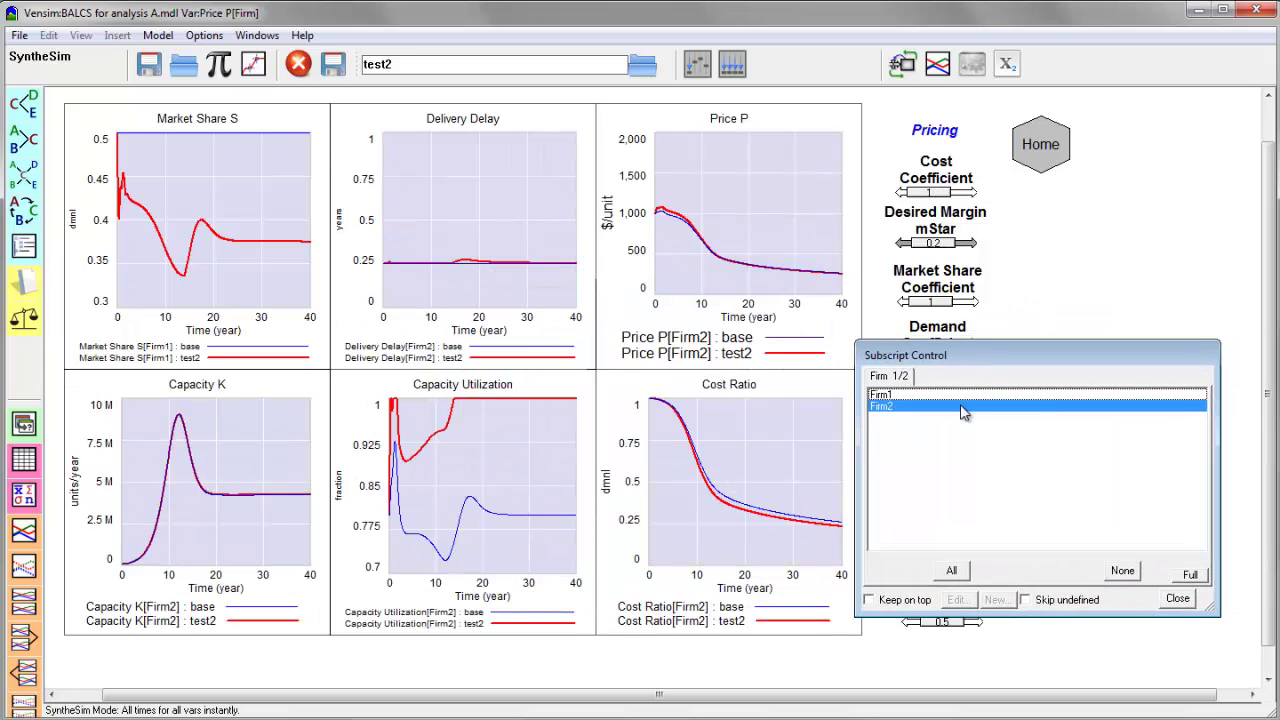
{"action": "left_click", "coordinate": [893, 396]}
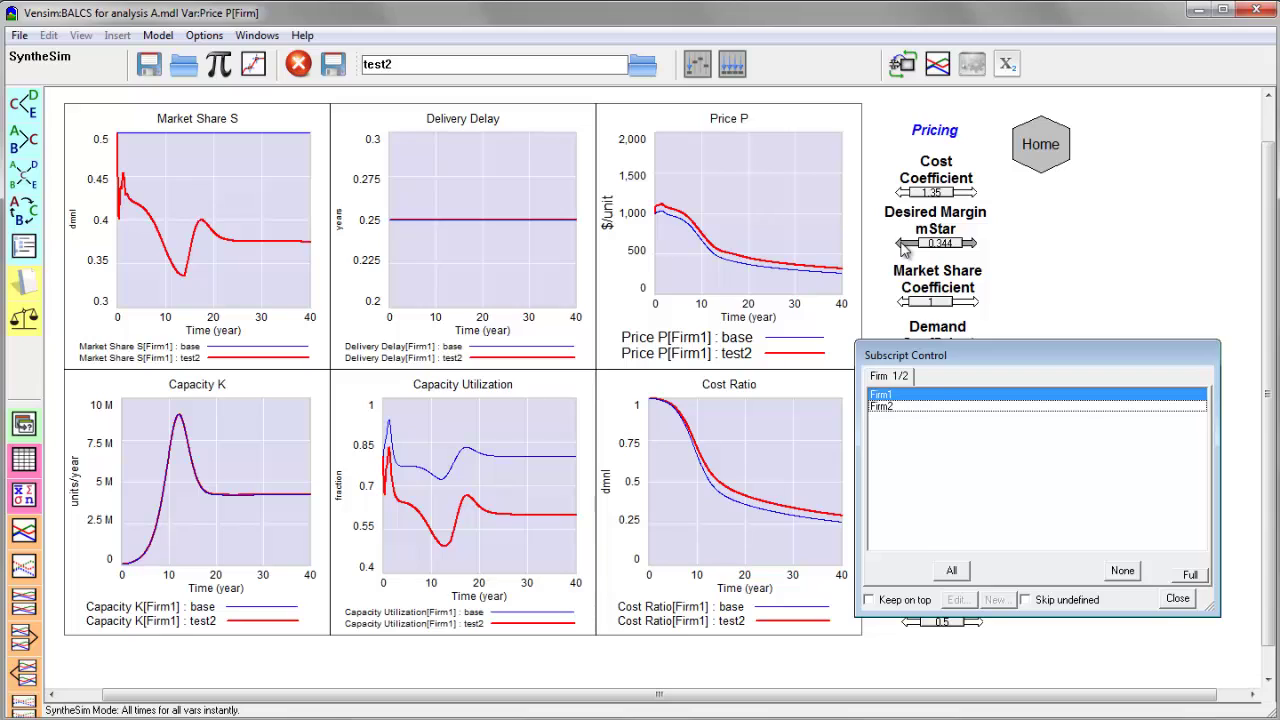
- Compare the Desired Margin mStar slider values for Firm2 (0.2) and Firm1 (0.34375) without changing them
{"action": "right_click", "coordinate": [903, 248]}
{"action": "left_click", "coordinate": [950, 223]}
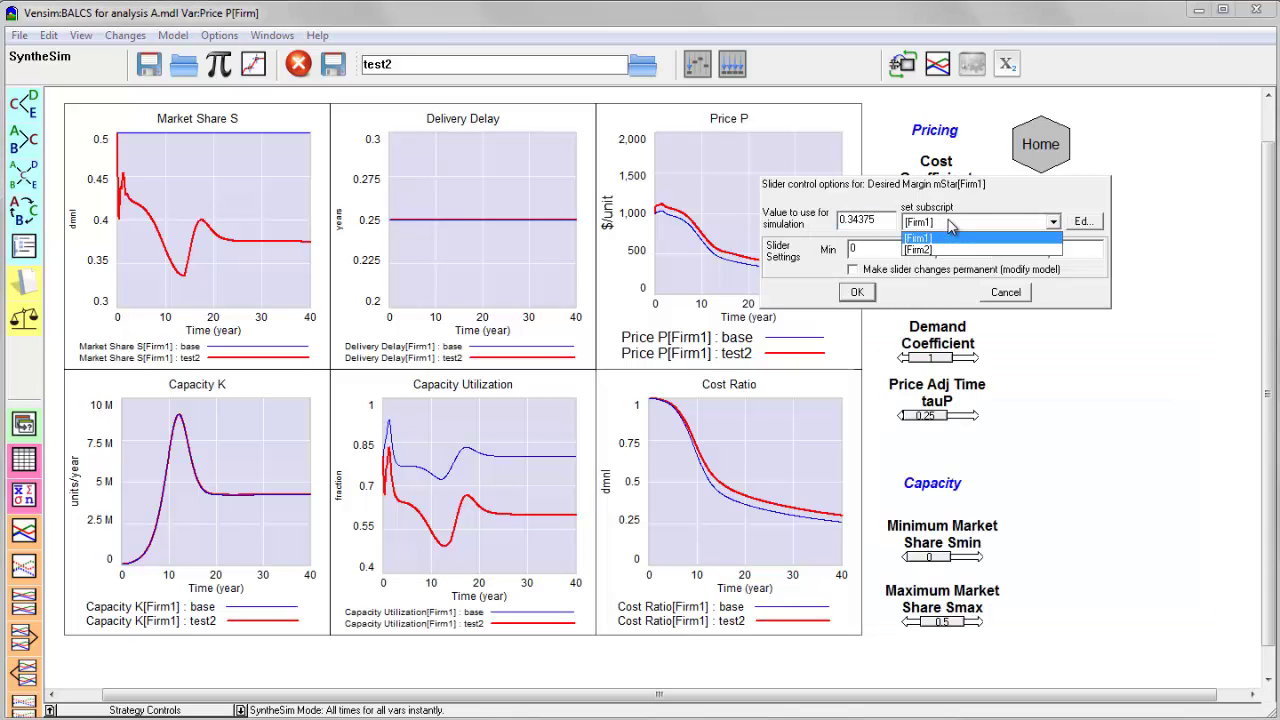
{"action": "left_click", "coordinate": [940, 250]}
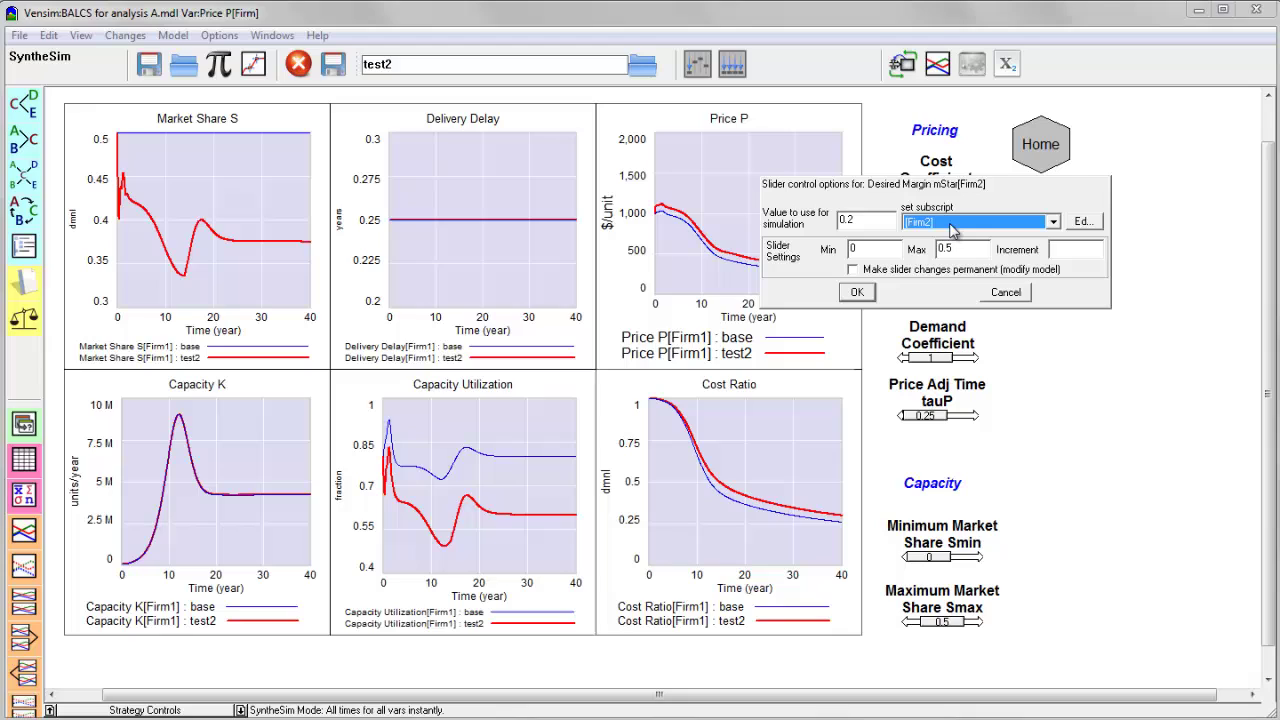
{"action": "left_click", "coordinate": [952, 223]}
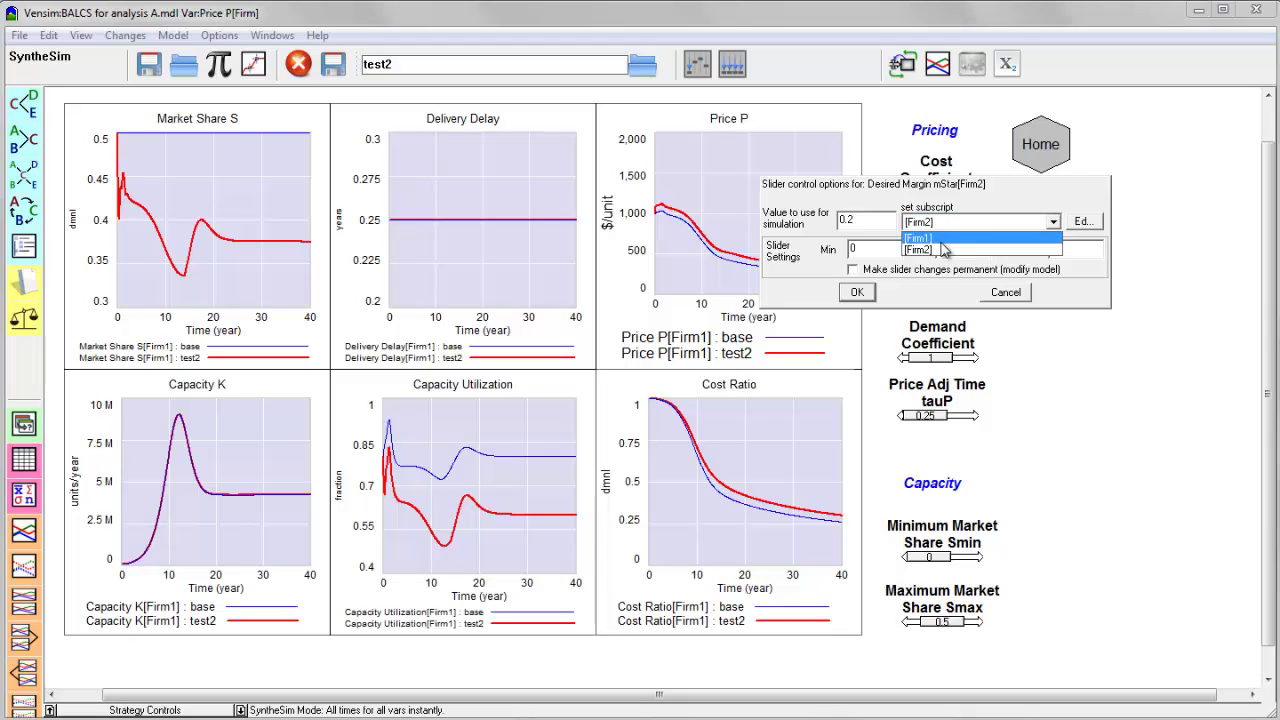
{"action": "left_click", "coordinate": [940, 237]}
{"action": "left_click", "coordinate": [1003, 292]}
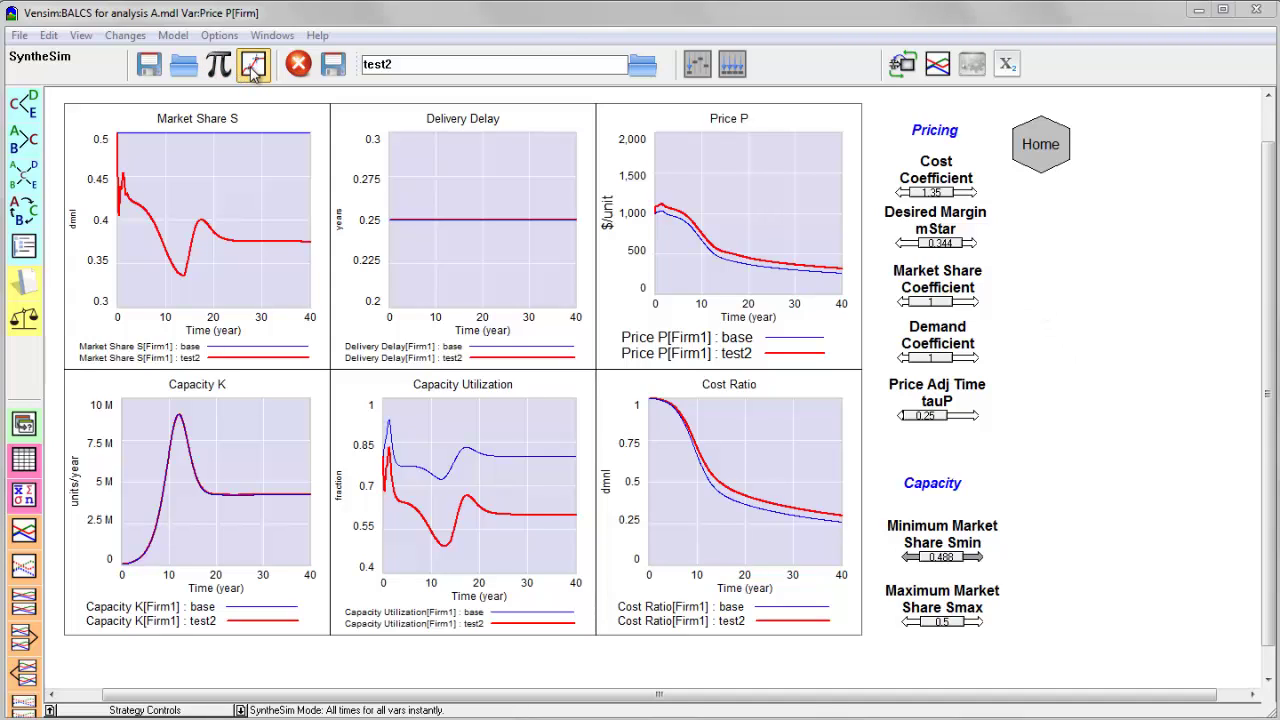
- After reviewing lookup changes, set Learning Rate to .8 in the Constant Changes list
{"action": "left_click", "coordinate": [253, 66]}
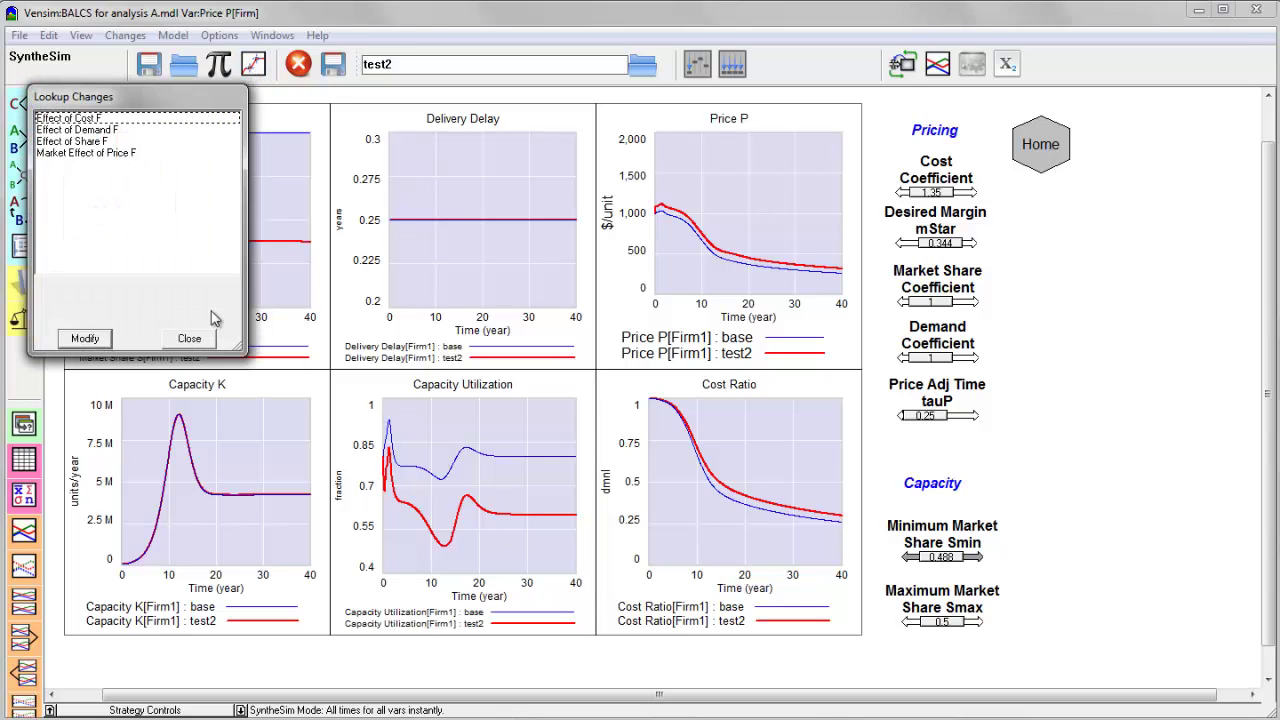
{"action": "left_click", "coordinate": [189, 338]}
{"action": "left_click", "coordinate": [224, 74]}
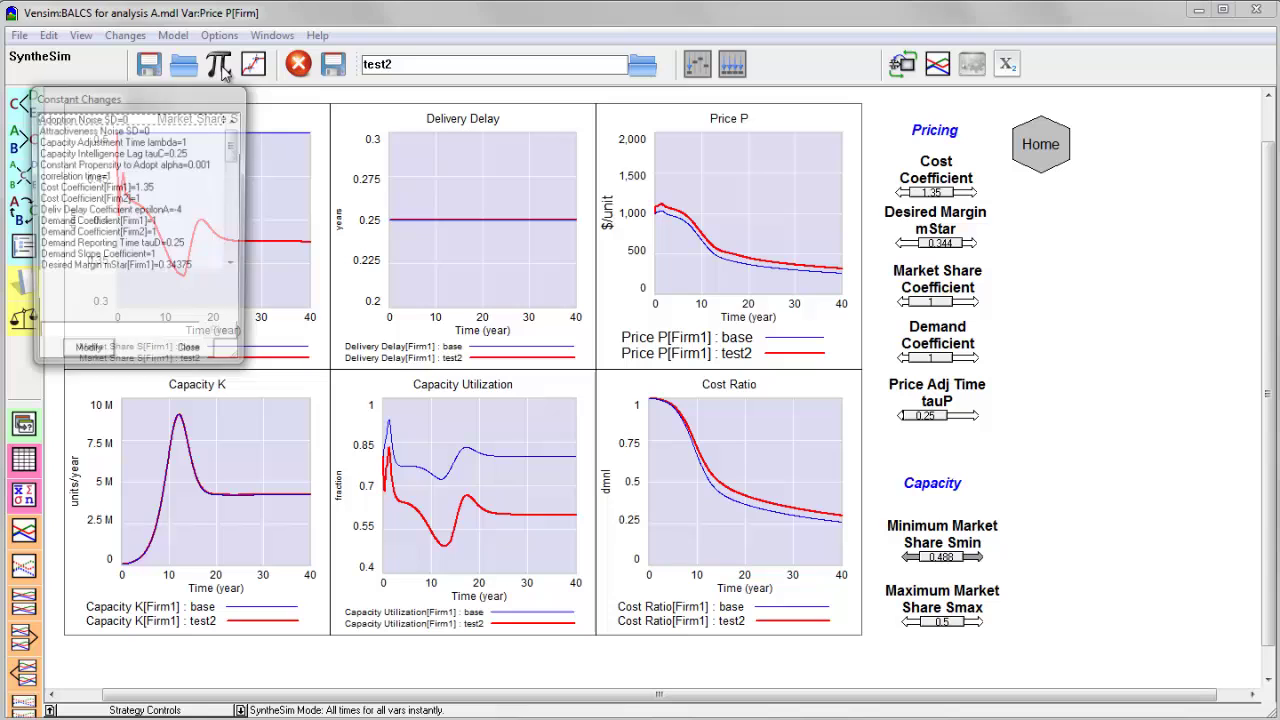
{"action": "left_click_drag", "start_coordinate": [181, 95], "coordinate": [563, 155]}
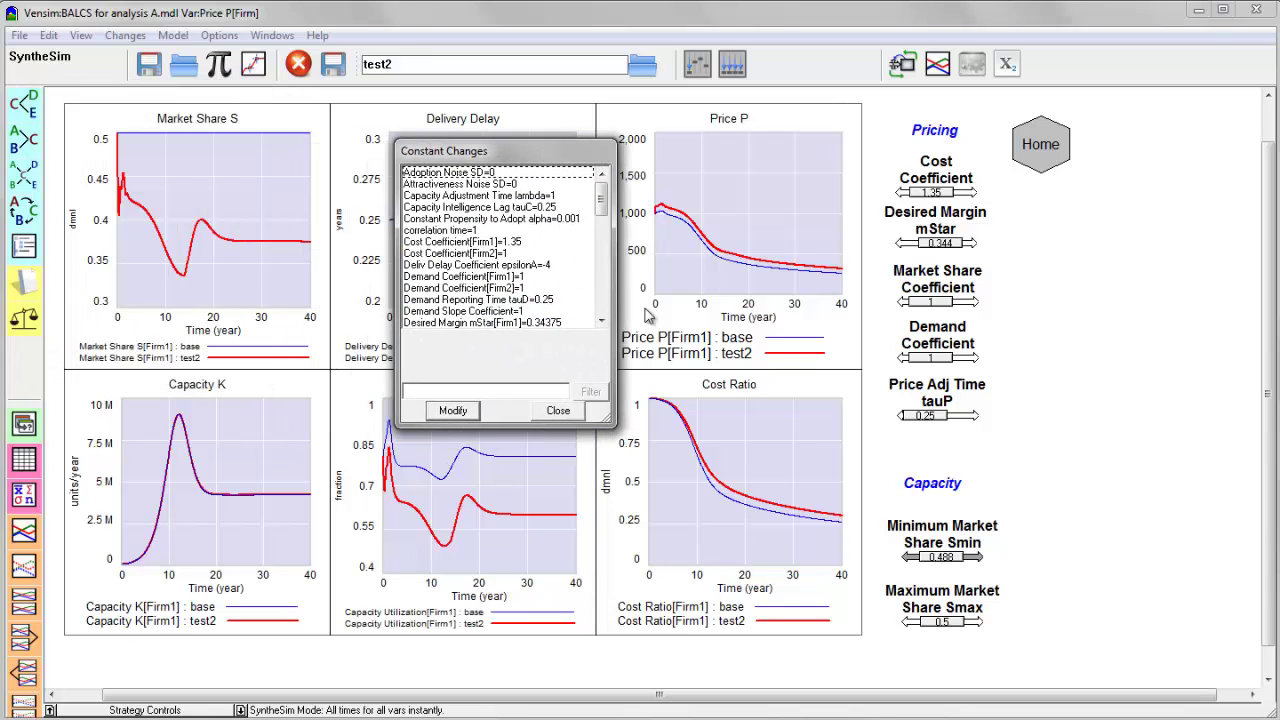
{"action": "left_click_drag", "start_coordinate": [613, 425], "coordinate": [668, 606]}
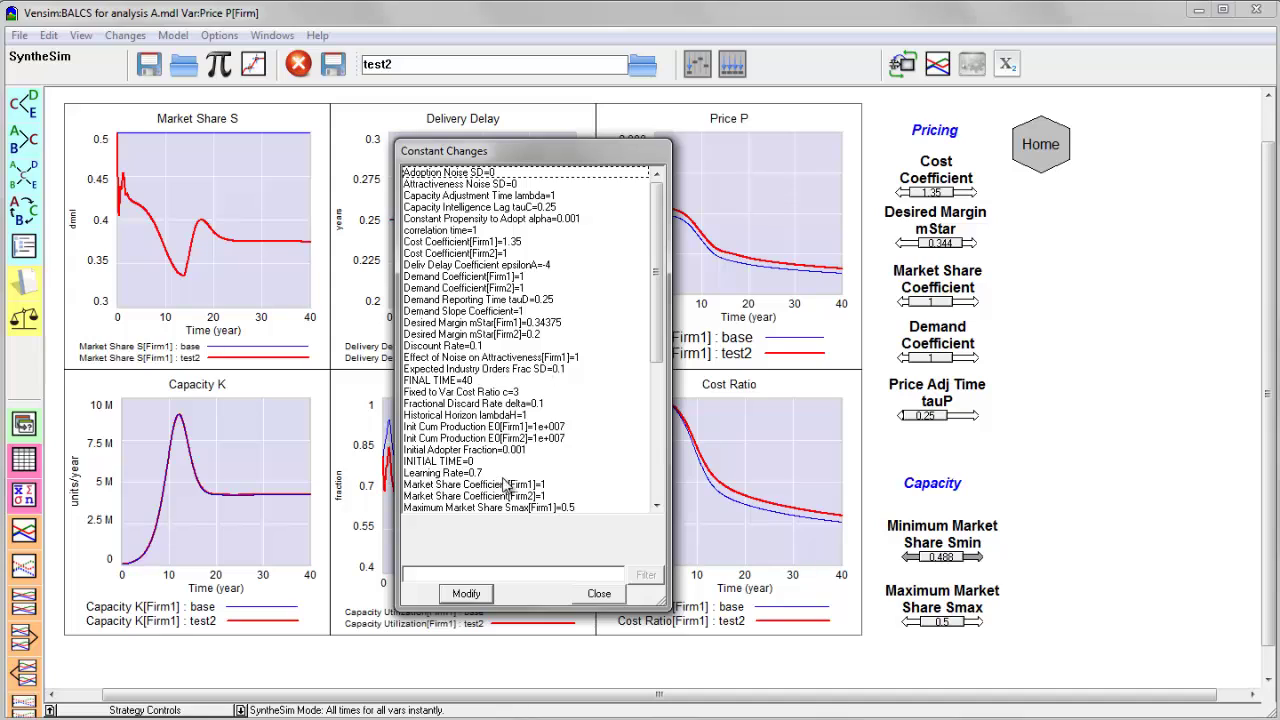
{"action": "left_click", "coordinate": [458, 474]}
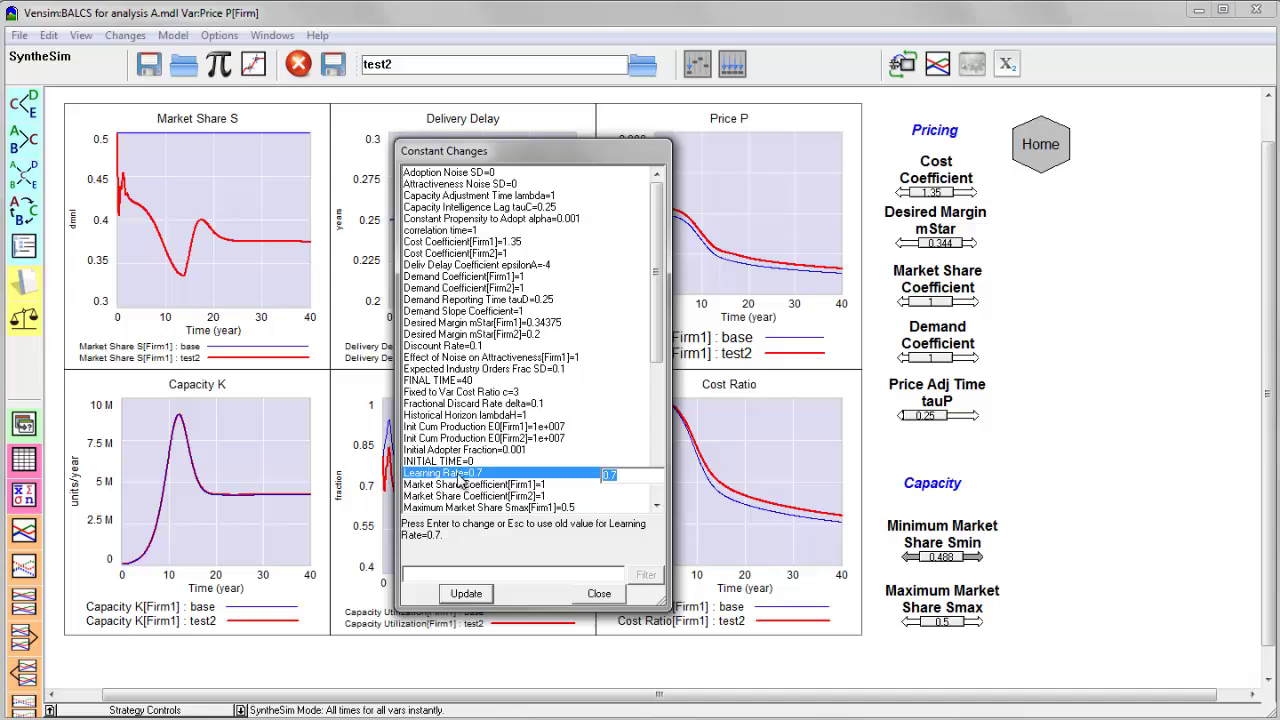
{"action": "type", "text": ".8"}
{"action": "key", "text": "Return"}
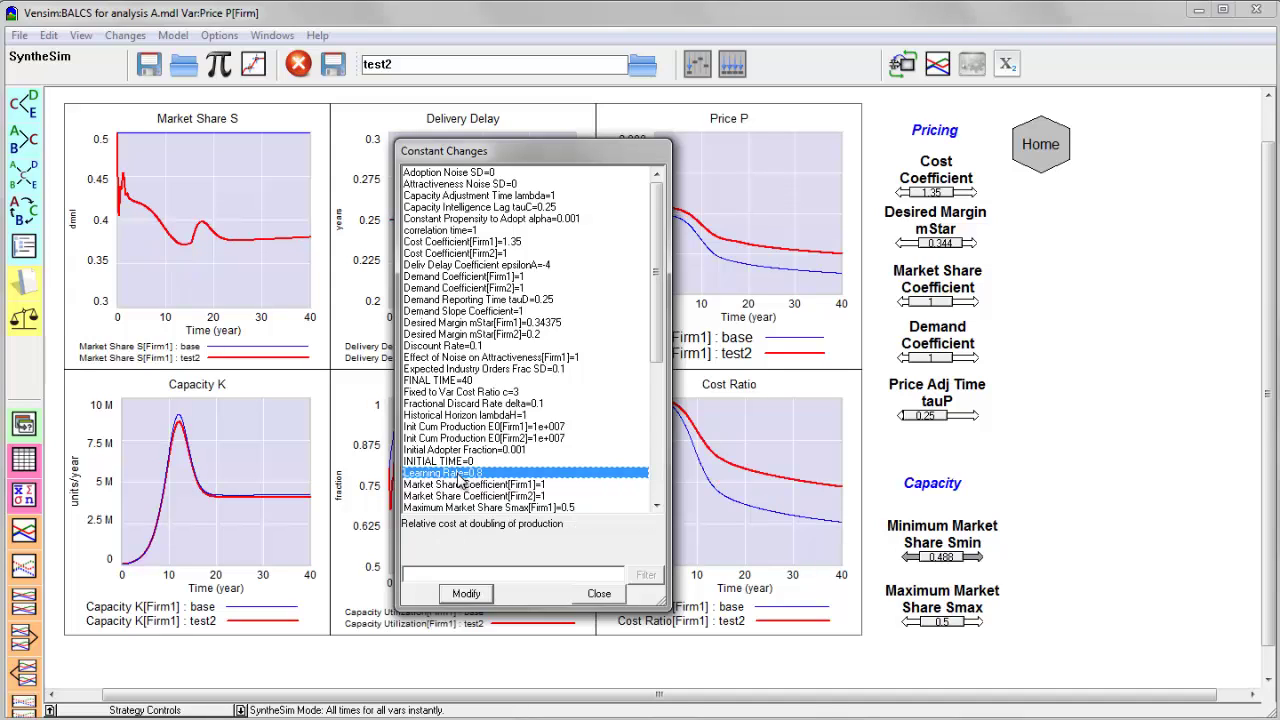
{"action": "left_click", "coordinate": [599, 593]}
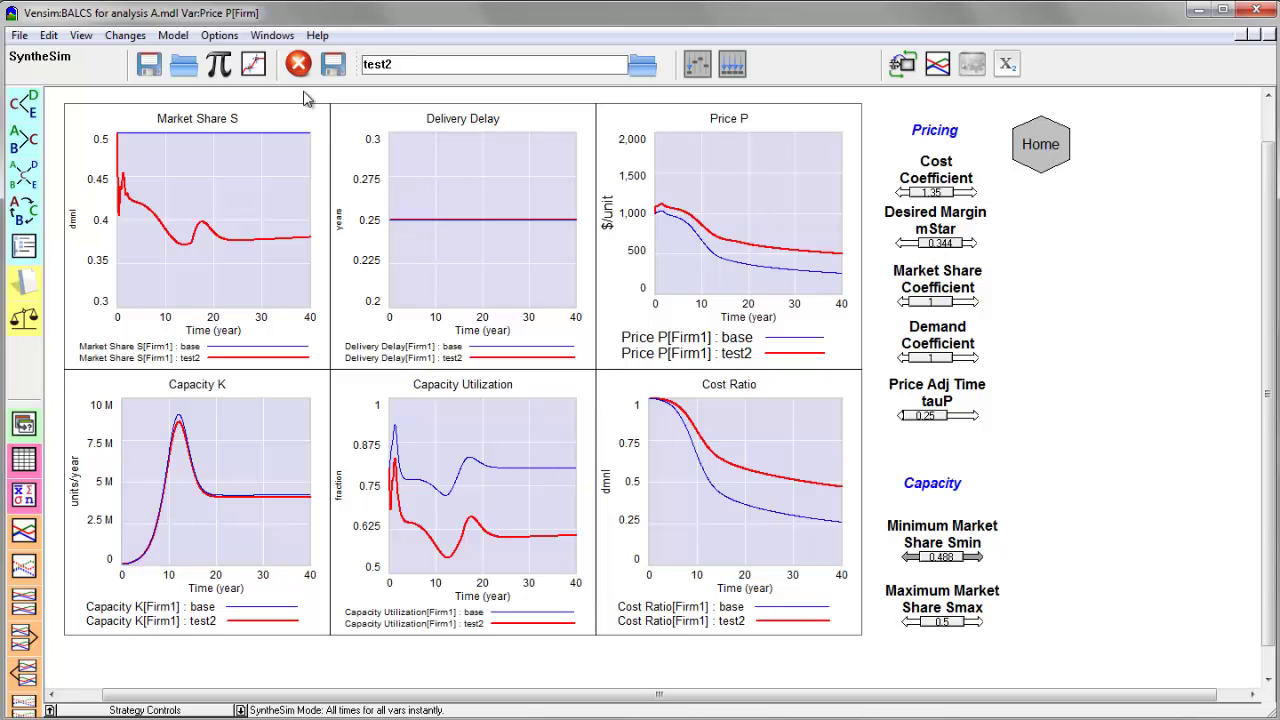
- Save the current constant changes as the changes file SuperSmartFirm in the 3-Optimization folder
{"action": "left_click", "coordinate": [222, 68]}
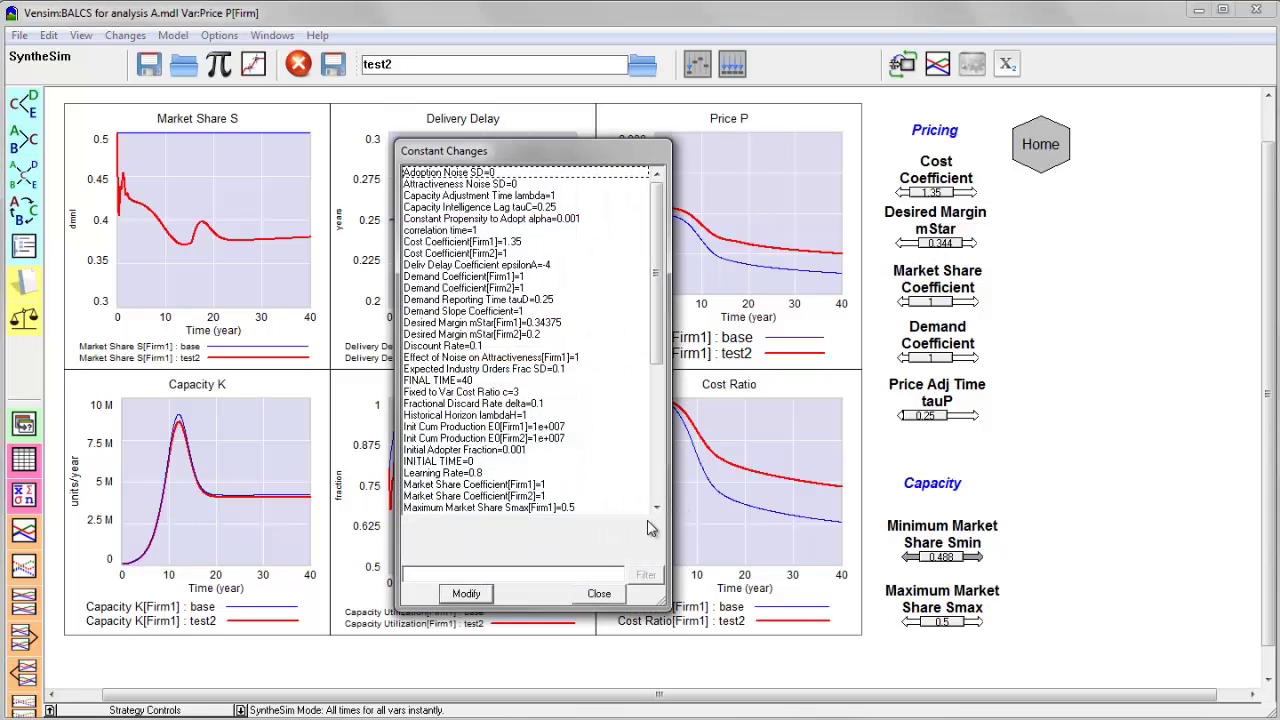
{"action": "left_click", "coordinate": [597, 592]}
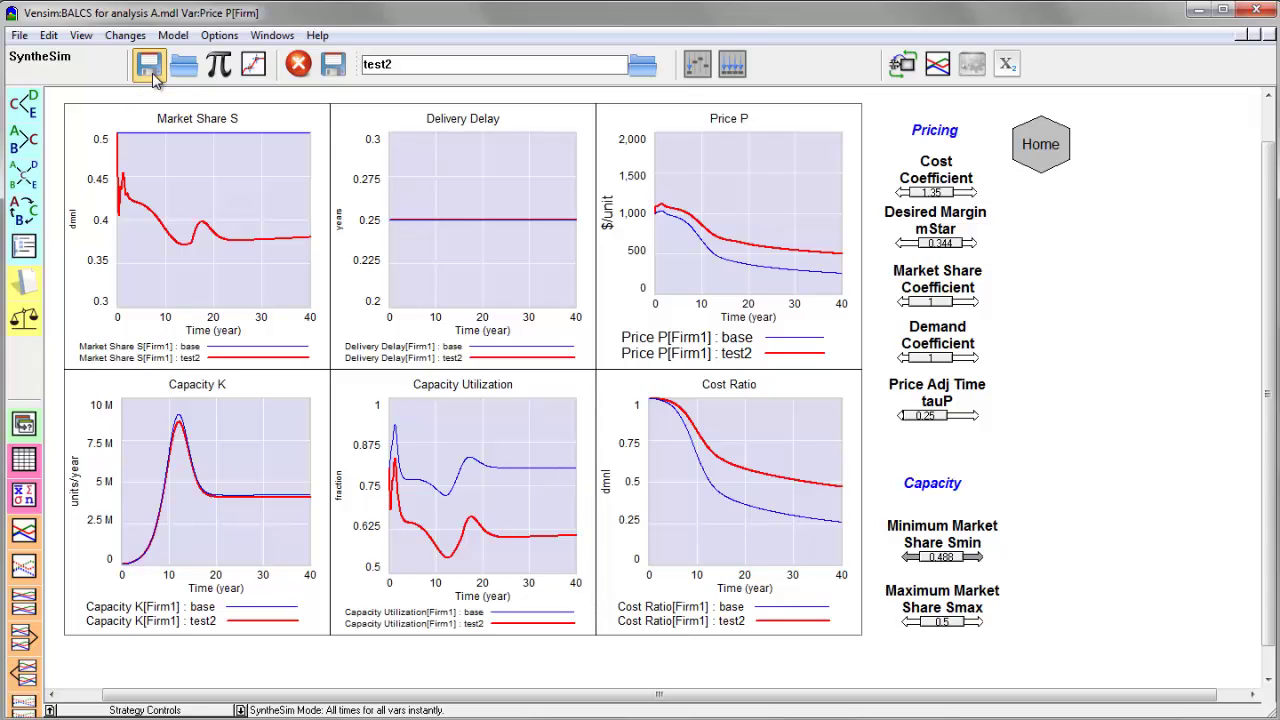
{"action": "left_click", "coordinate": [151, 66]}
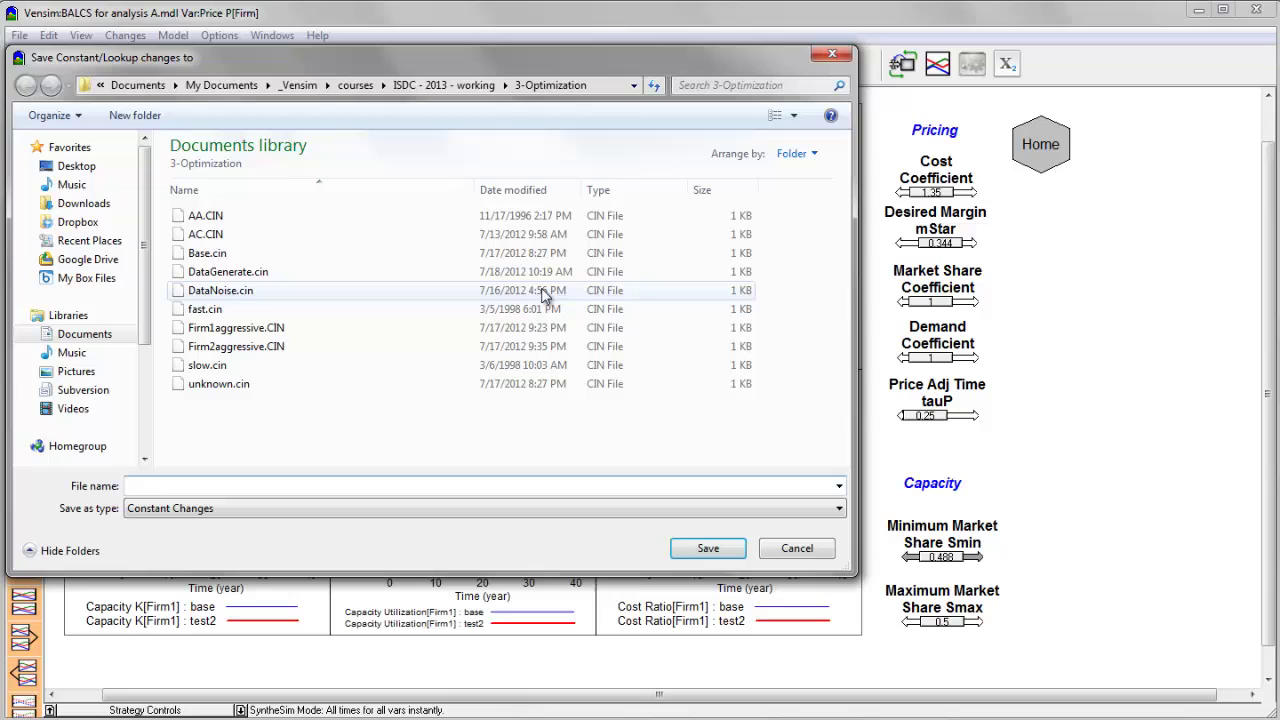
{"action": "type", "text": "S"}
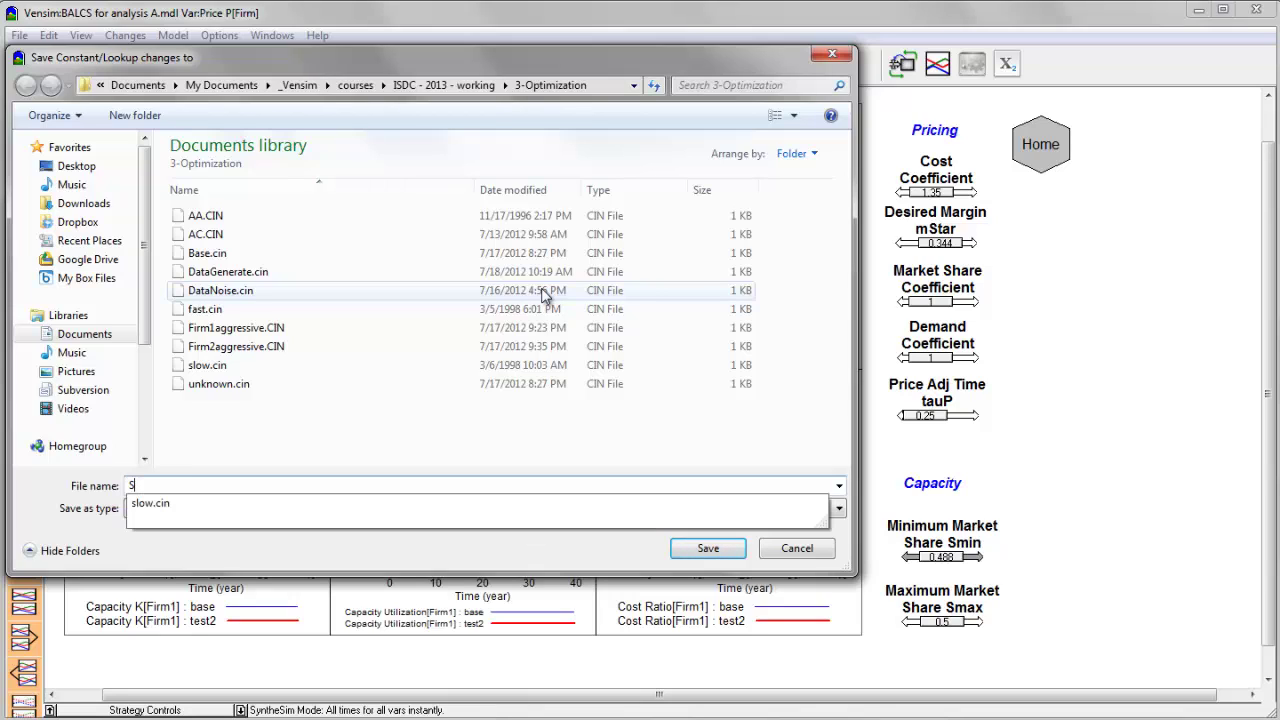
{"action": "type", "text": "uperSma"}
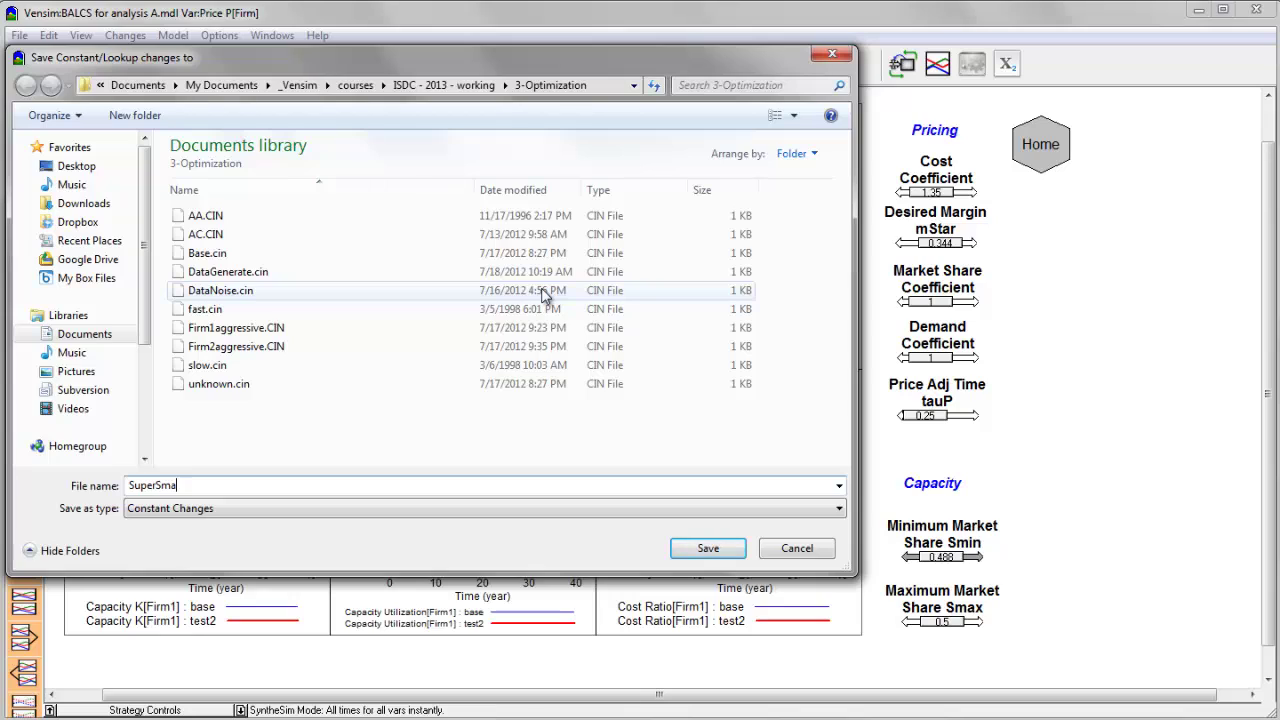
{"action": "type", "text": "rtFirm"}
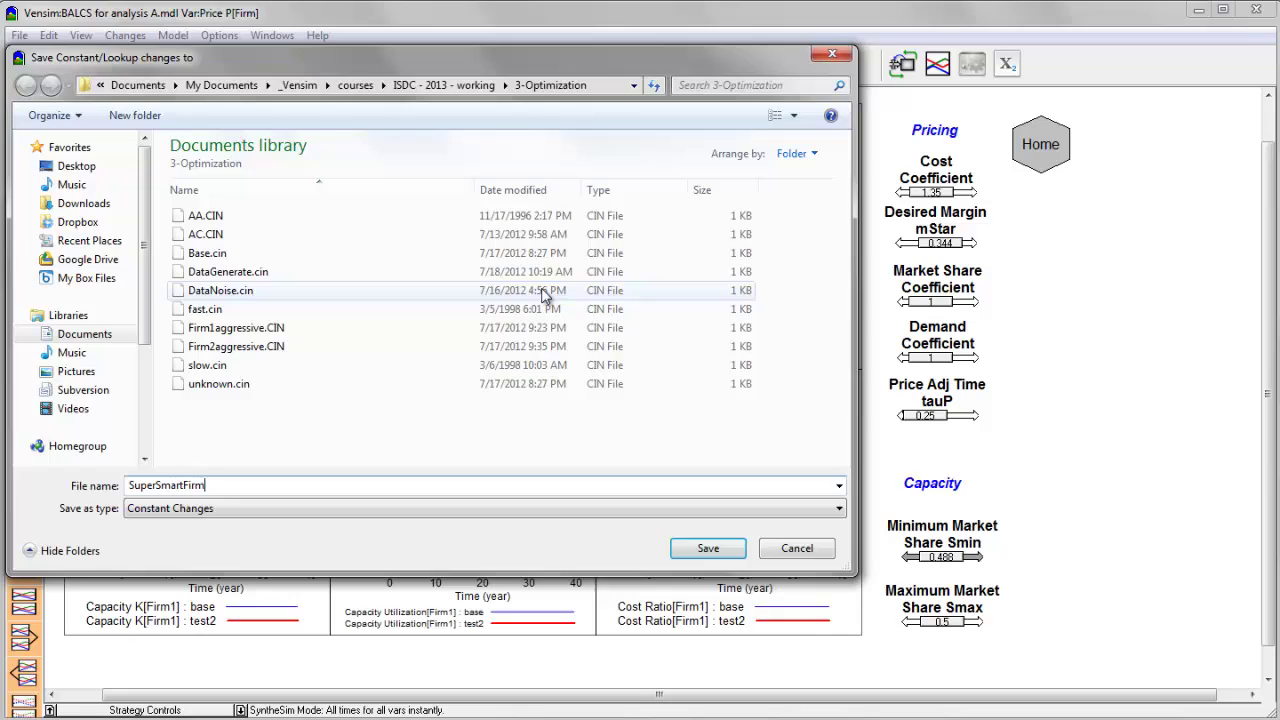
{"action": "key", "text": "Return"}
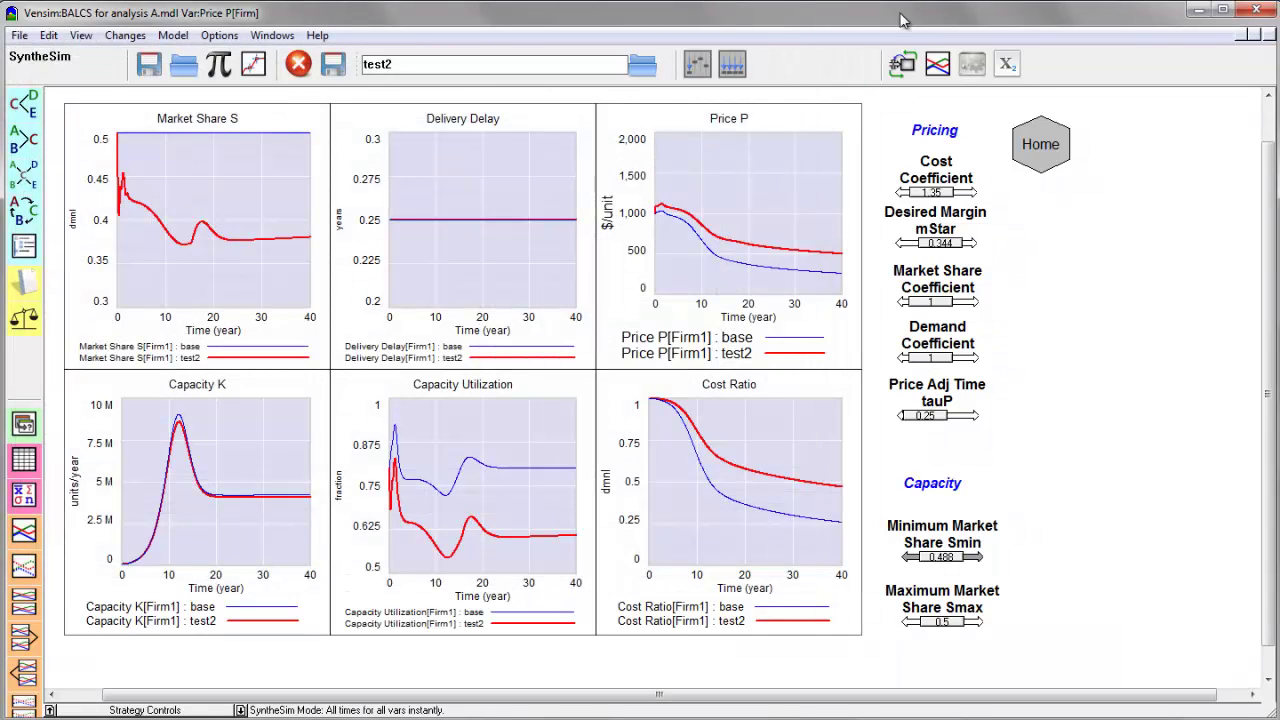
- Reset constants to base, then reload SuperSmartFirm.cin, agreeing to reset onscreen changes
{"action": "left_click", "coordinate": [732, 65]}
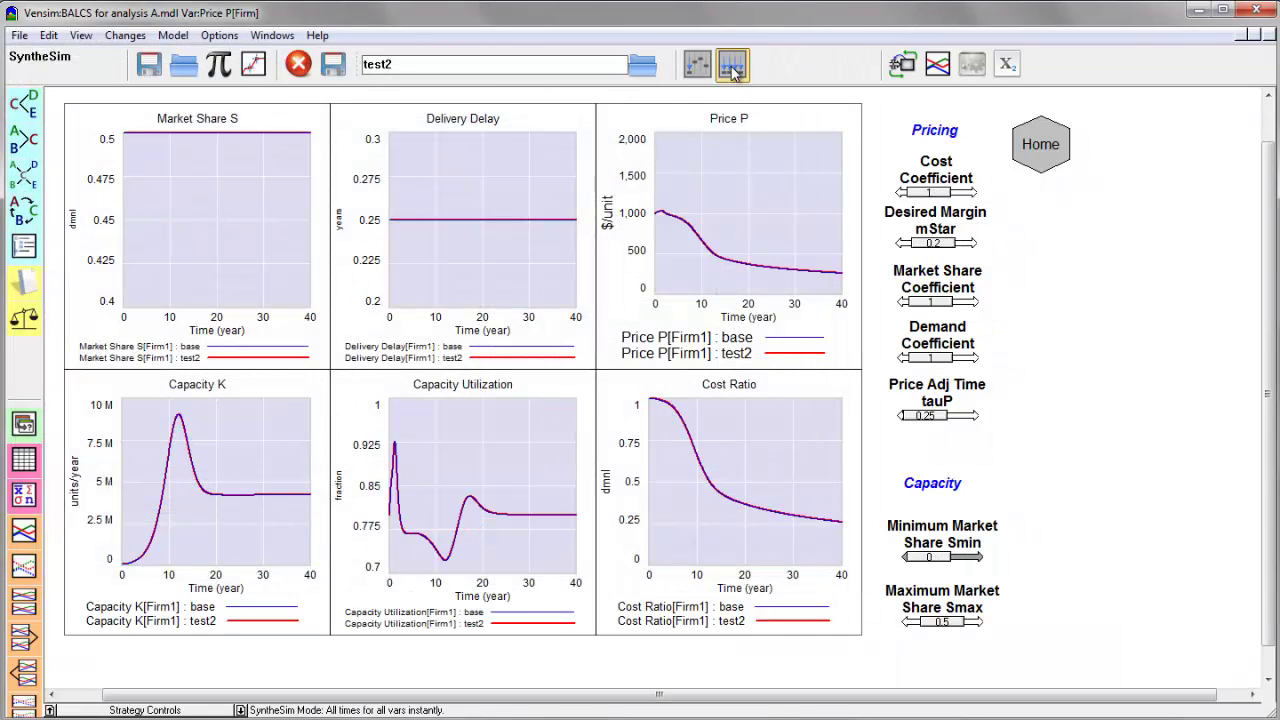
{"action": "left_click", "coordinate": [184, 66]}
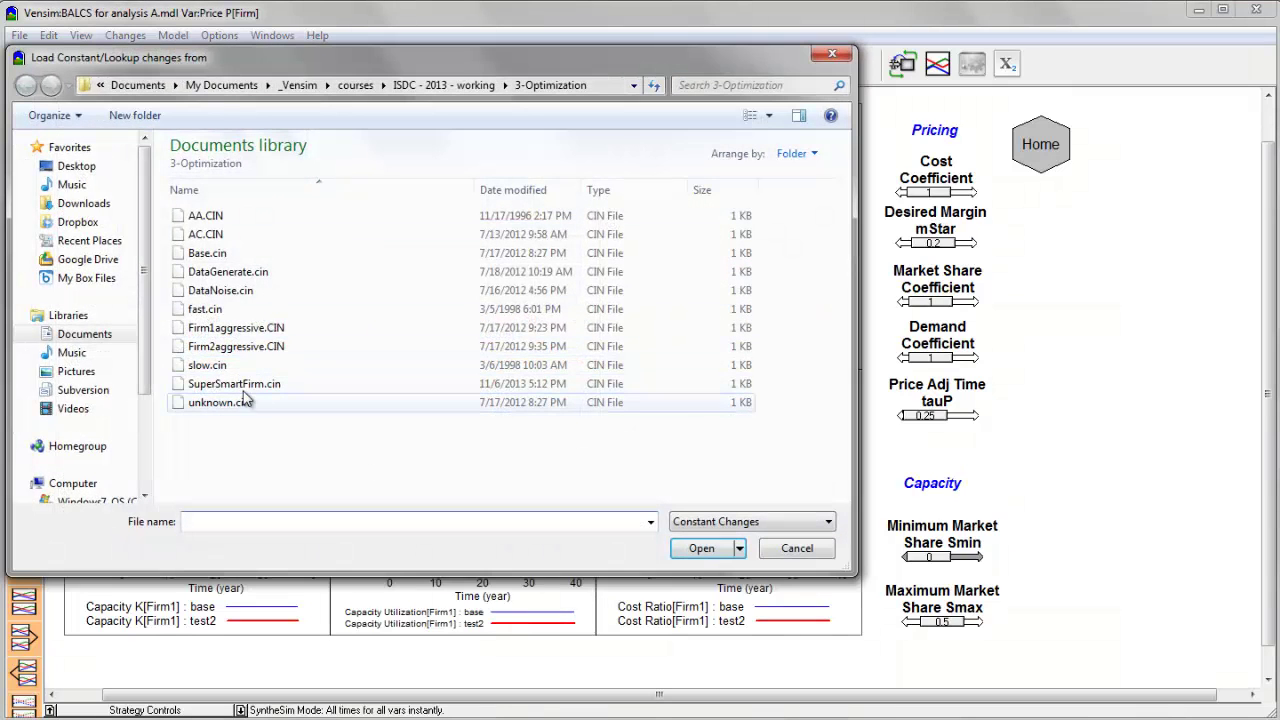
{"action": "double_click", "coordinate": [238, 384]}
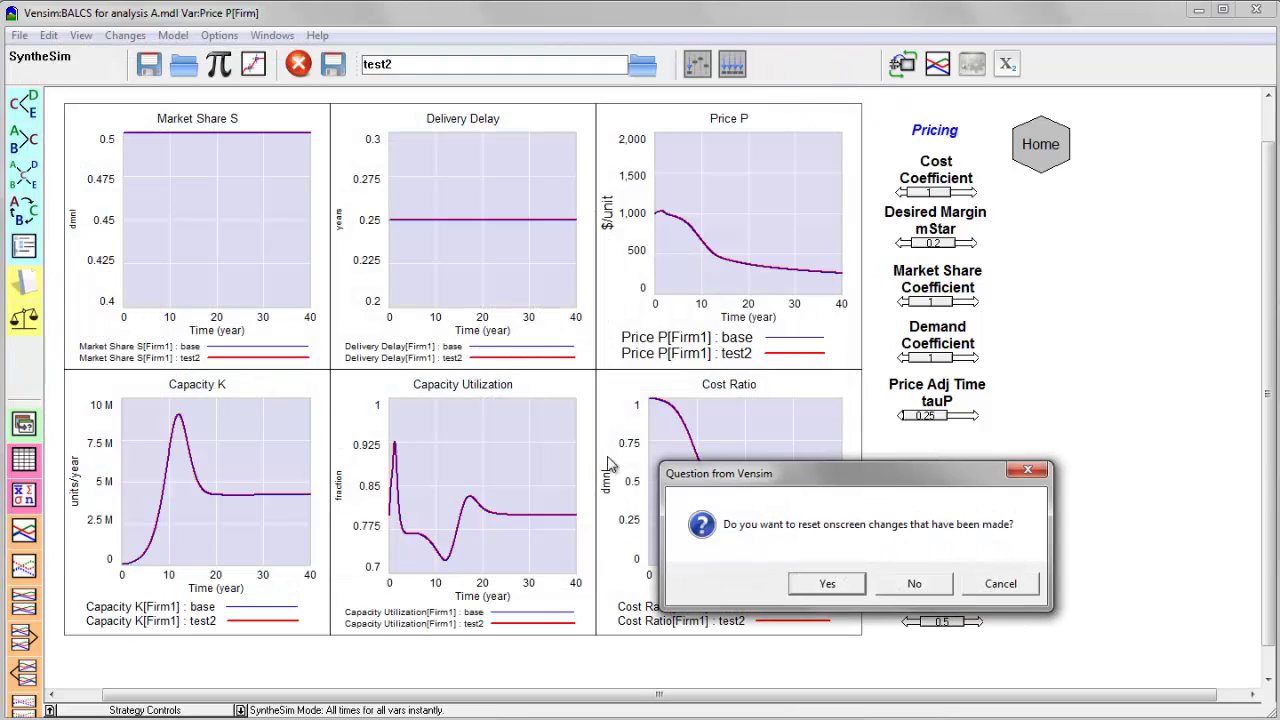
{"action": "left_click", "coordinate": [843, 590]}
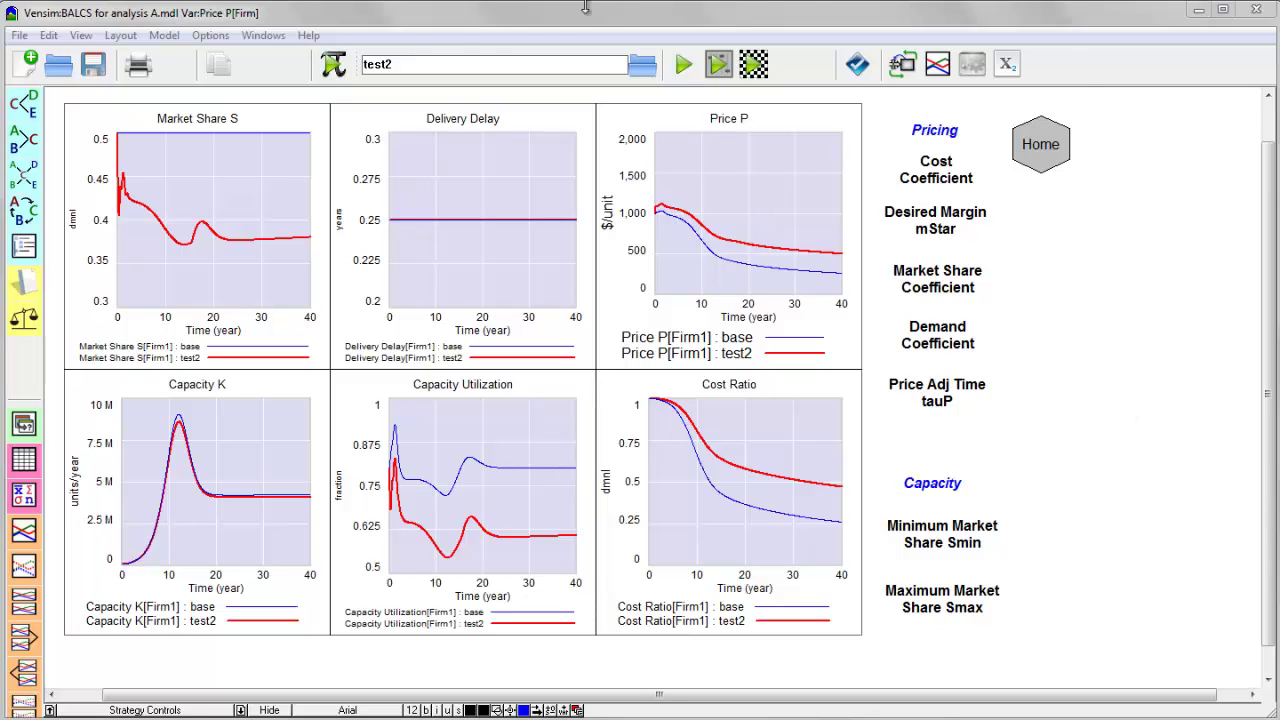
- Open Help > Instructions to show the Vensim Version 6.1c documentation contents
{"action": "left_click", "coordinate": [308, 36]}
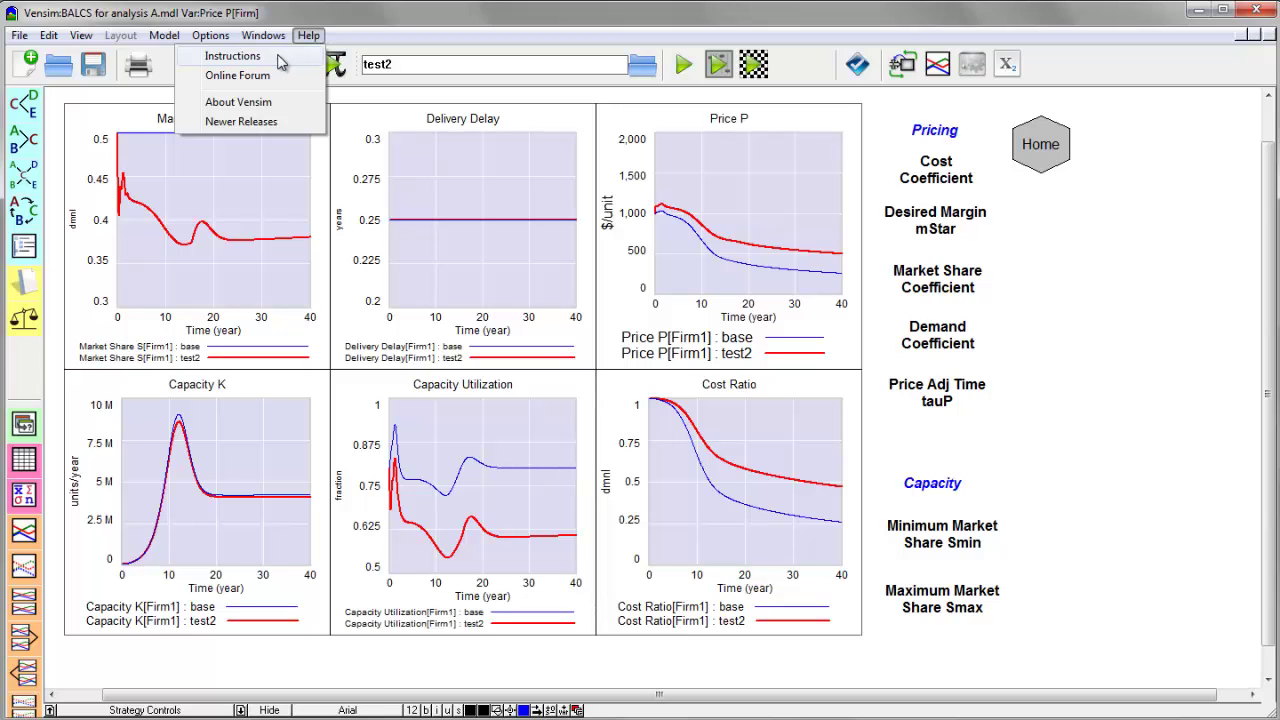
{"action": "left_click", "coordinate": [281, 62]}
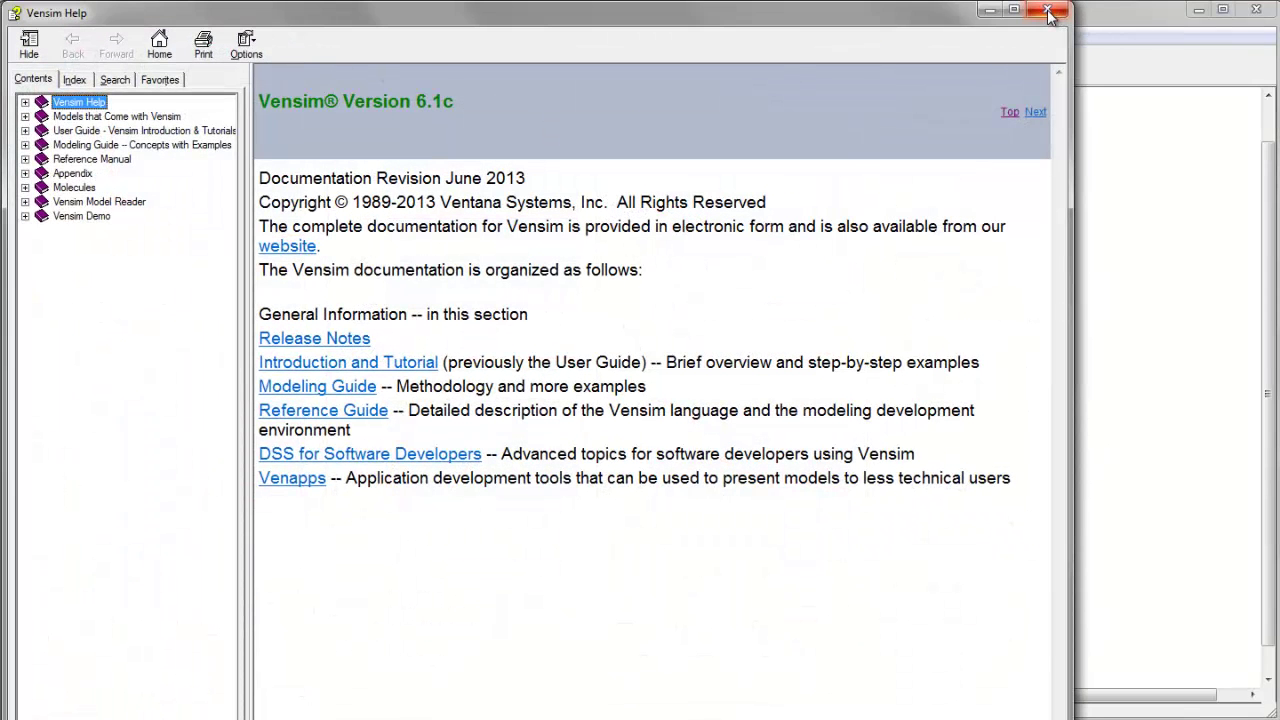